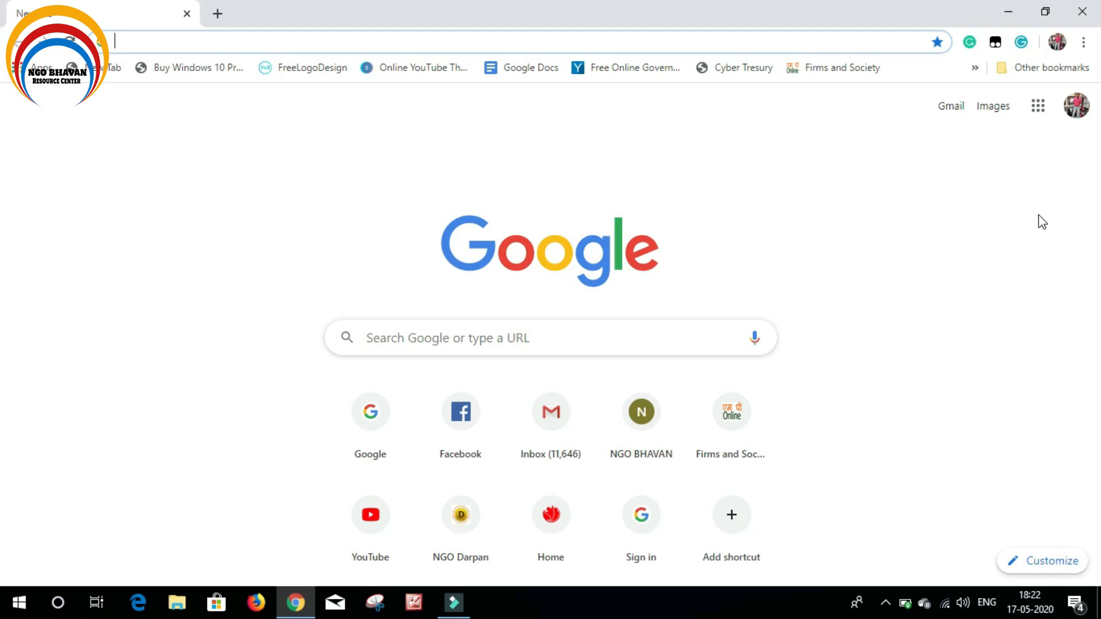
Search Google for 'national commission for women' and open the ncw.nic.in website
{"action": "left_click", "coordinate": [385, 337]}
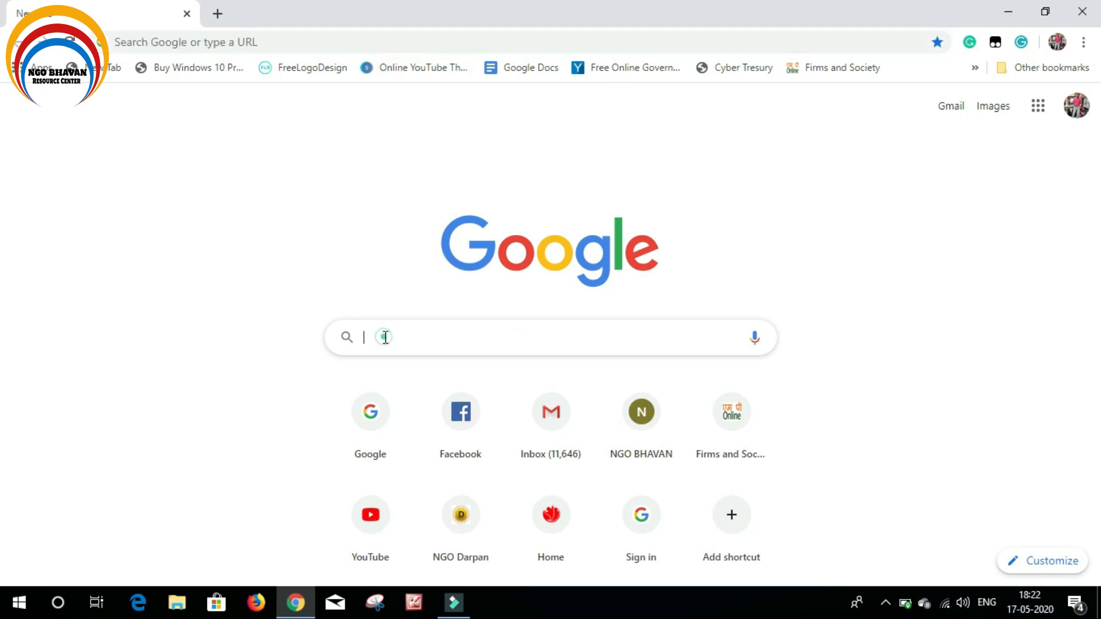
{"action": "type", "text": "nat"}
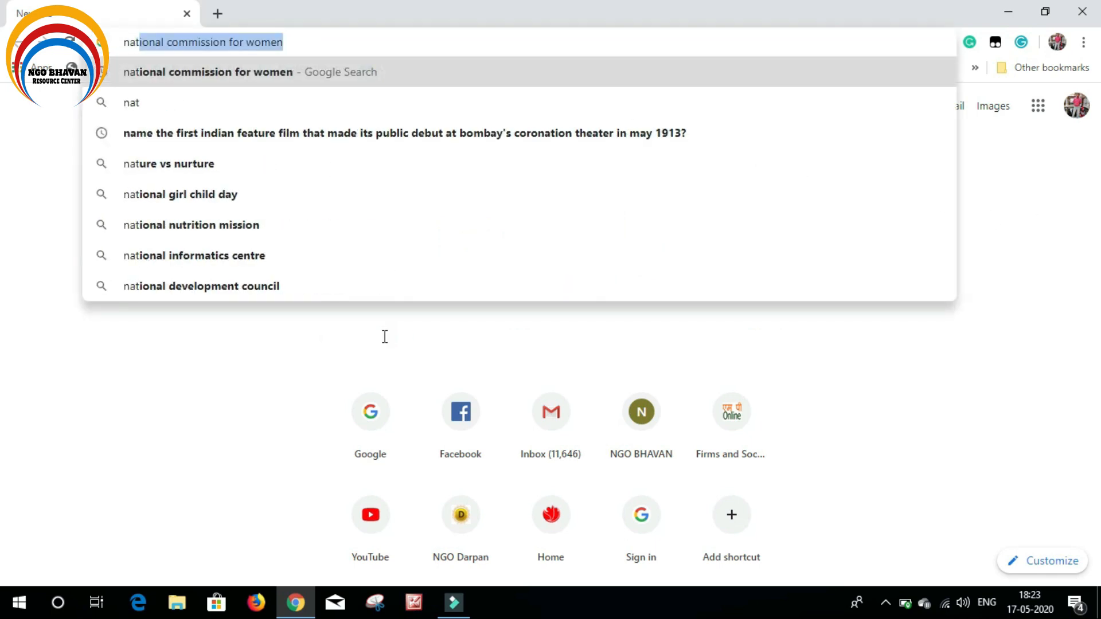
{"action": "type", "text": "ional"}
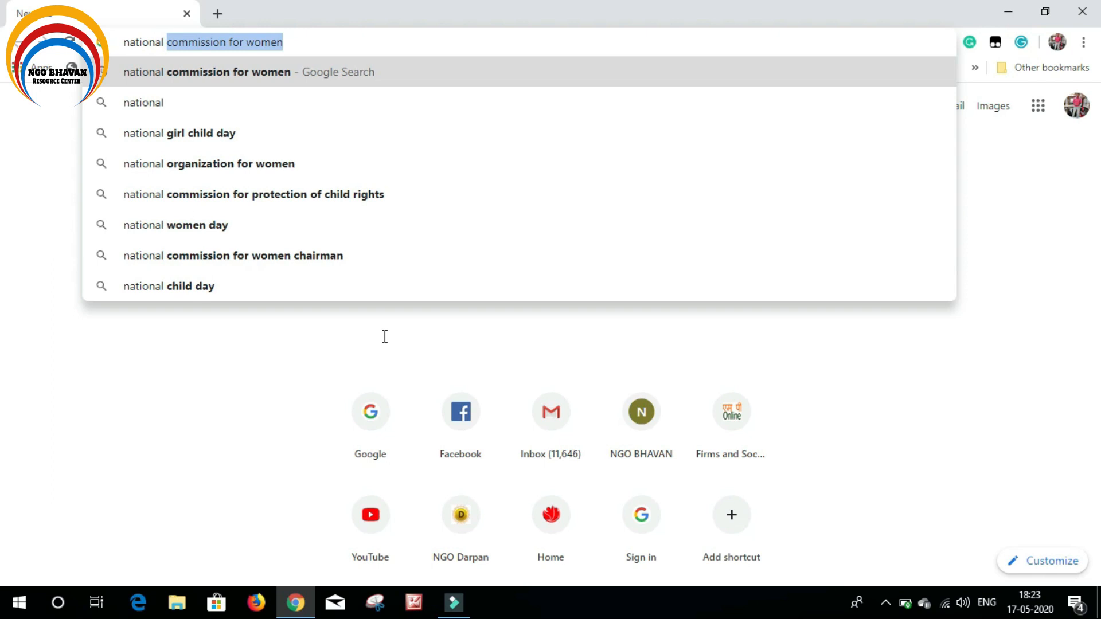
{"action": "type", "text": " comis"}
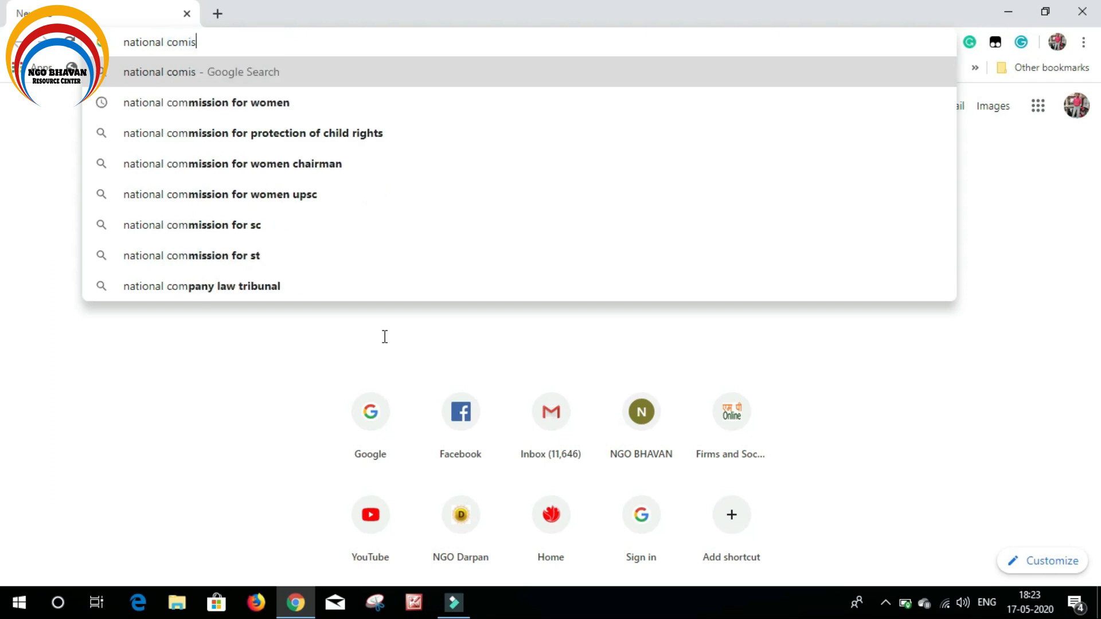
{"action": "type", "text": "sion for"}
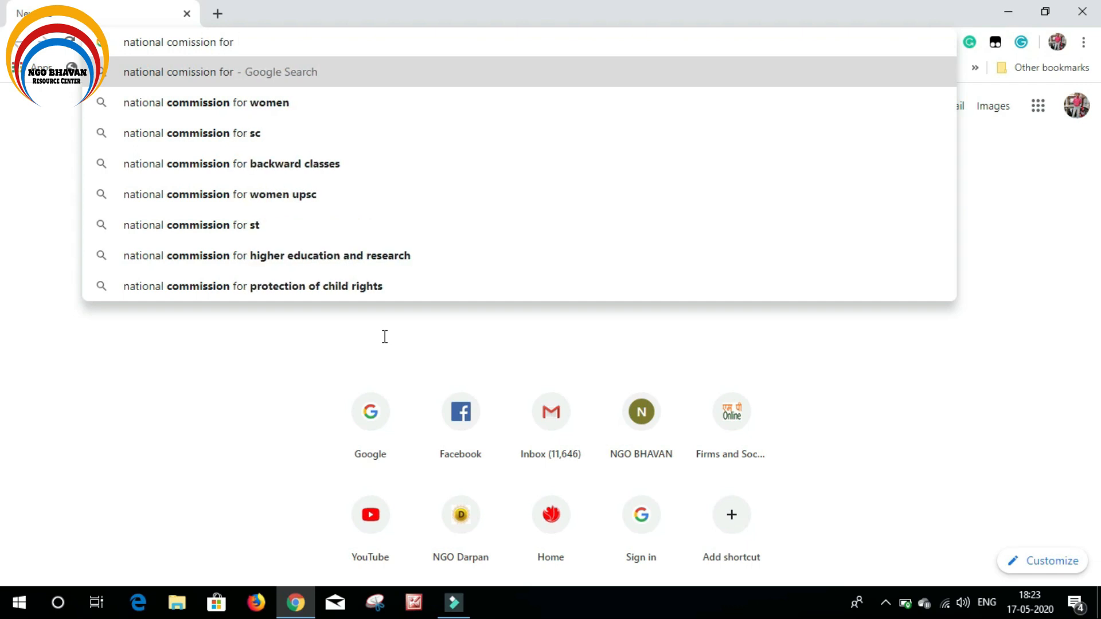
{"action": "left_click", "coordinate": [319, 99]}
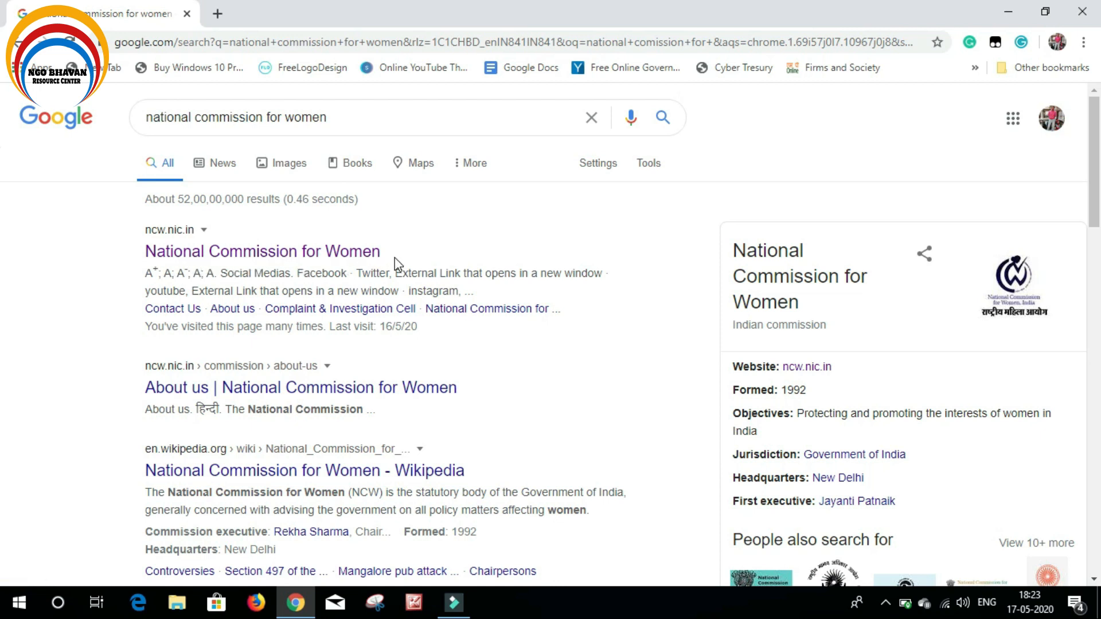
{"action": "left_click", "coordinate": [267, 252]}
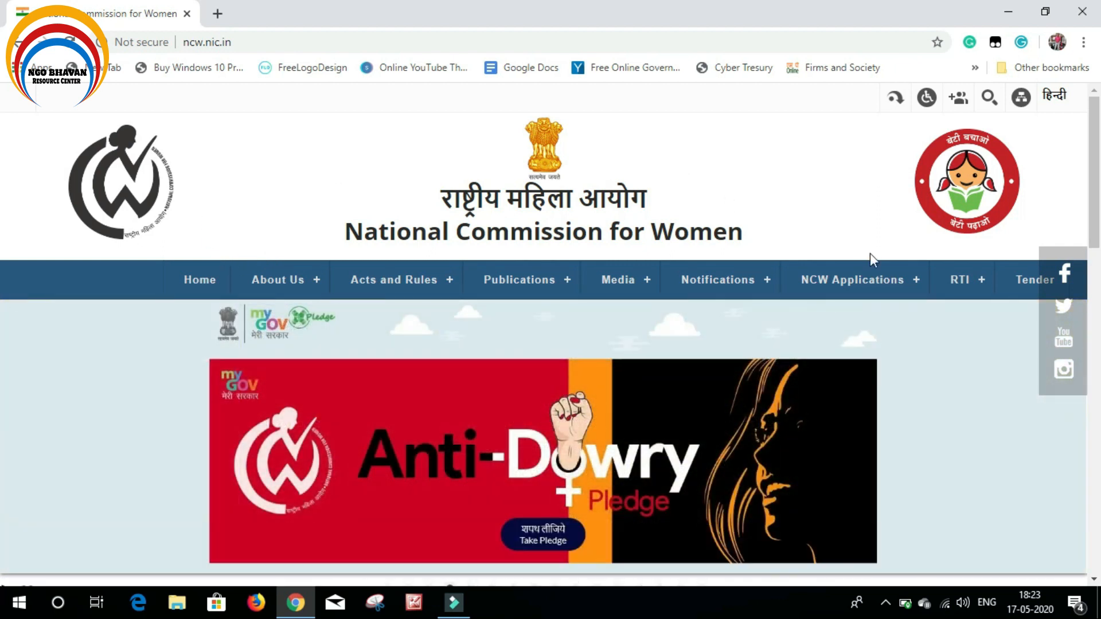
Show the NCW Applications dropdown on the ncw.nic.in homepage
{"action": "mouse_move", "coordinate": [870, 285]}
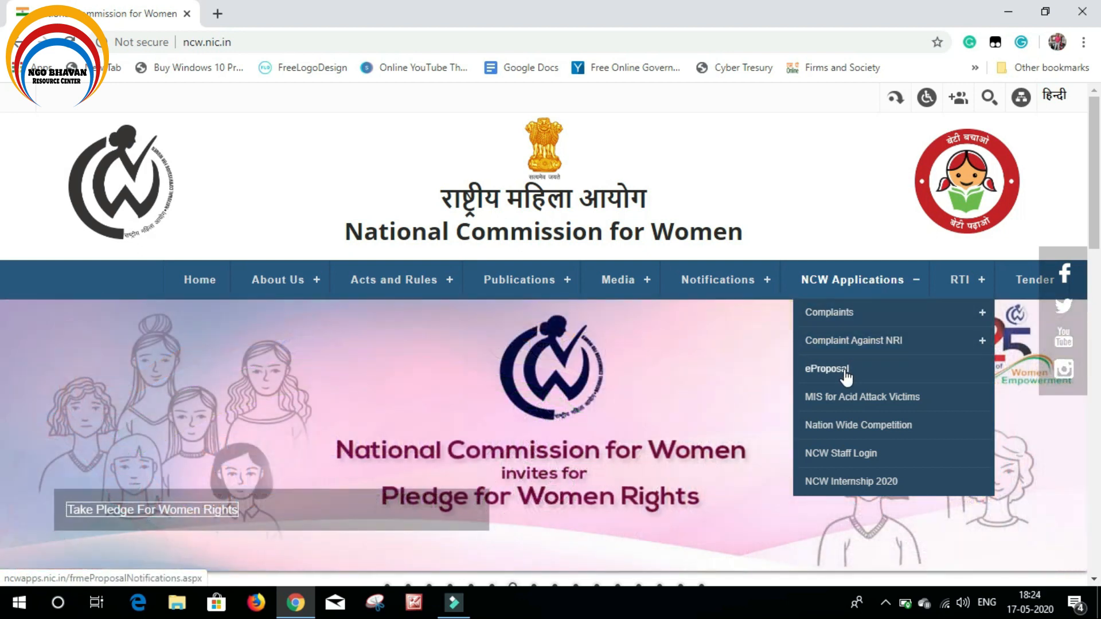
Open the eProposal notifications page and review the webinar dates 12.05.2020–12.06.2020
{"action": "left_click", "coordinate": [845, 372]}
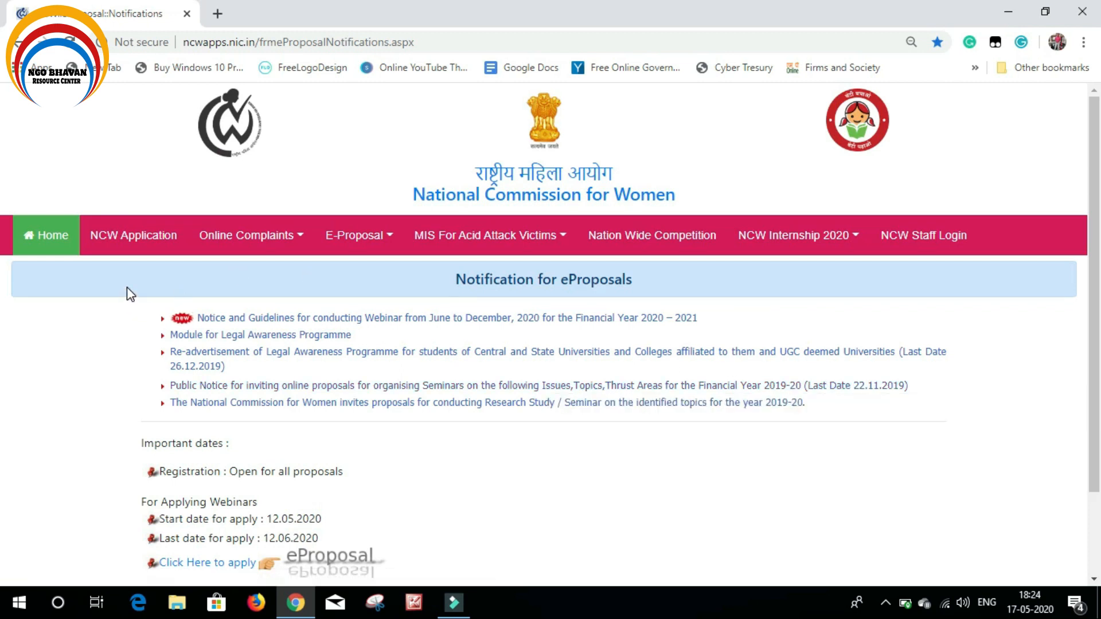
{"action": "mouse_move", "coordinate": [217, 244]}
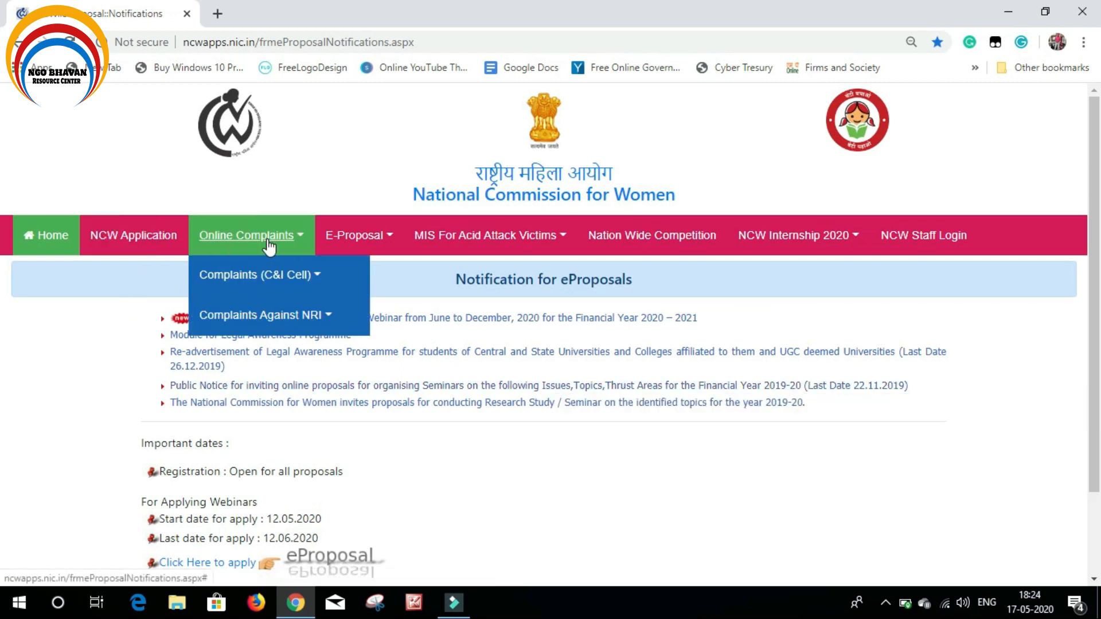
{"action": "mouse_move", "coordinate": [453, 246]}
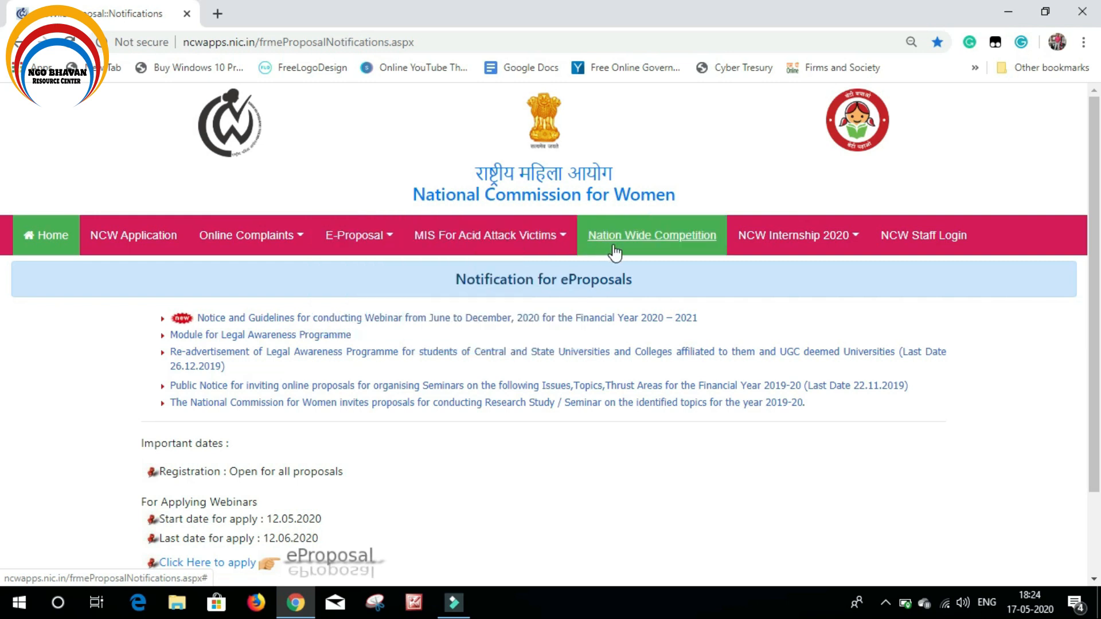
{"action": "mouse_move", "coordinate": [771, 252]}
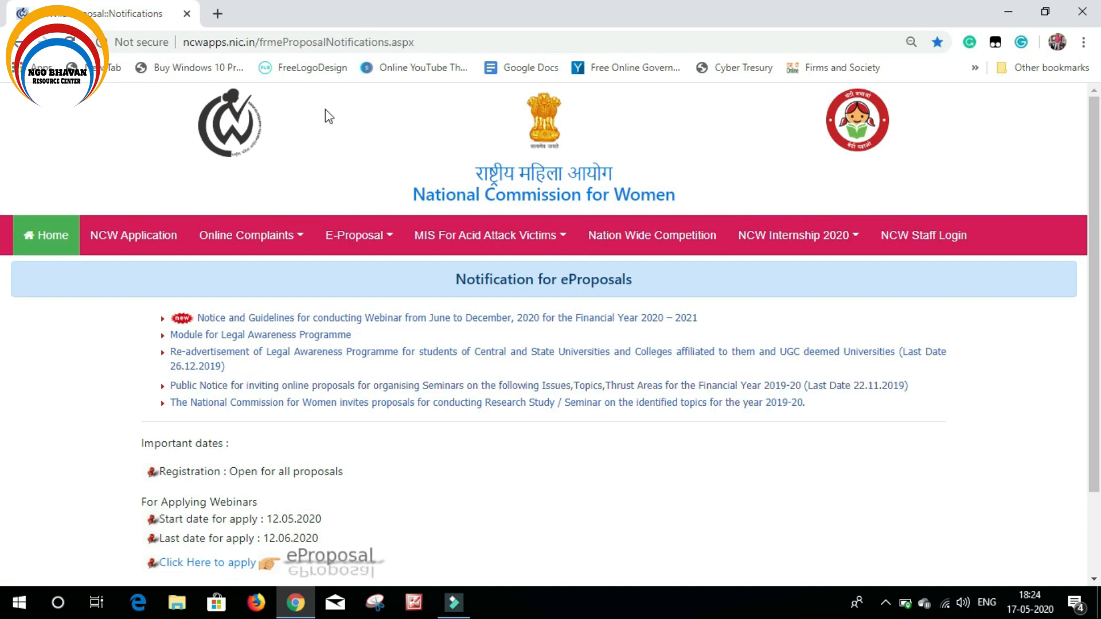
{"action": "mouse_move", "coordinate": [797, 237]}
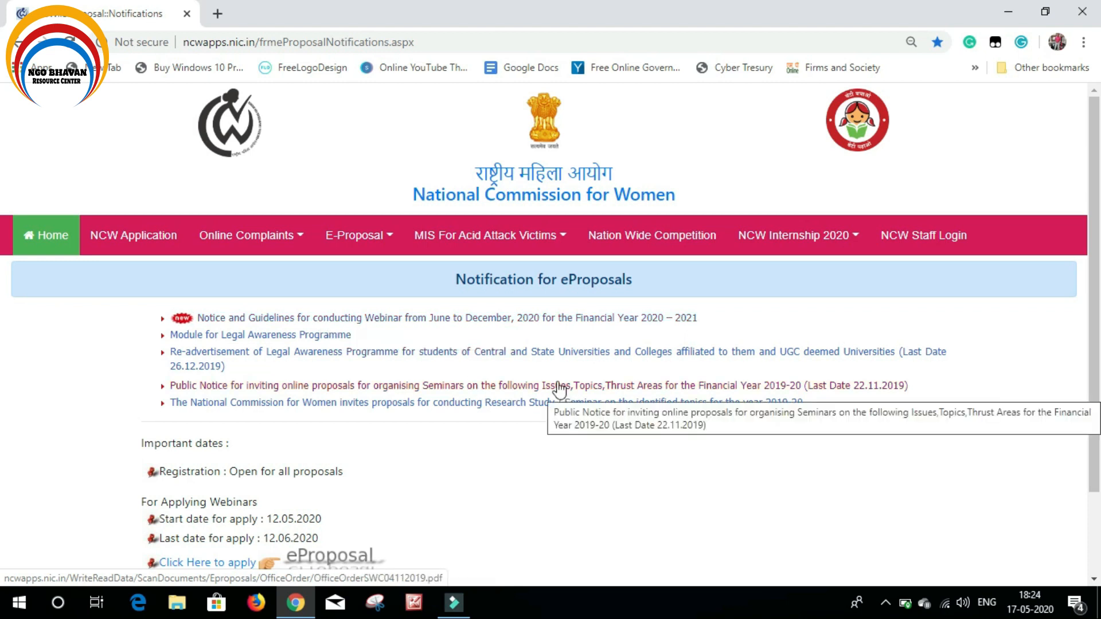
{"action": "scroll", "coordinate": [343, 360], "scroll_direction": "down", "scroll_amount": 2}
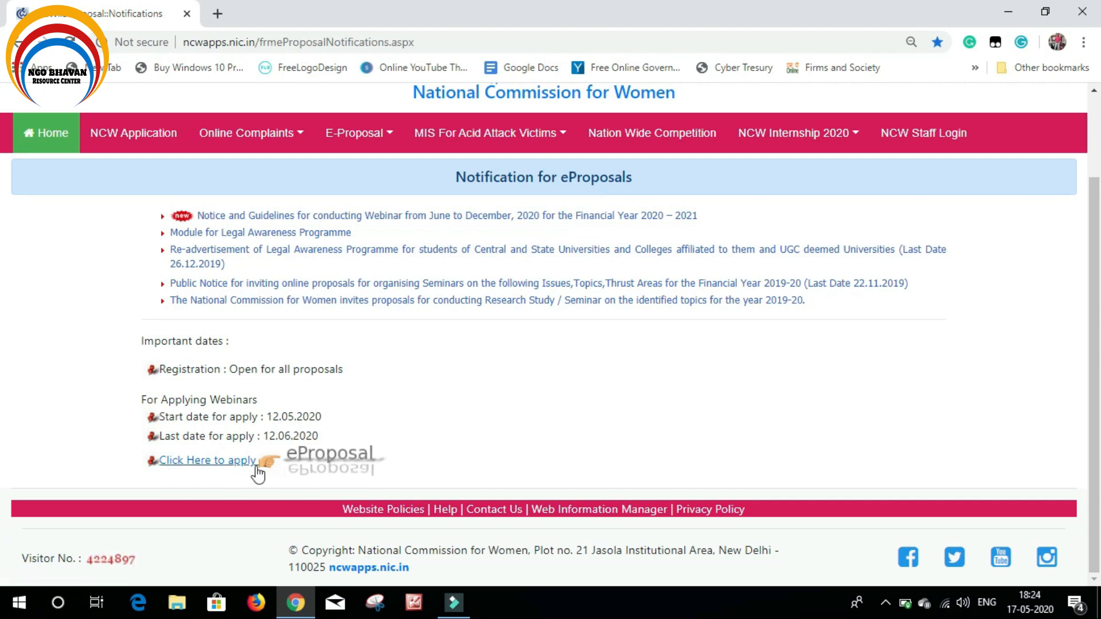
Follow the 'Click Here to apply' link, then choose 'New User - Register Here'
{"action": "left_click", "coordinate": [298, 466]}
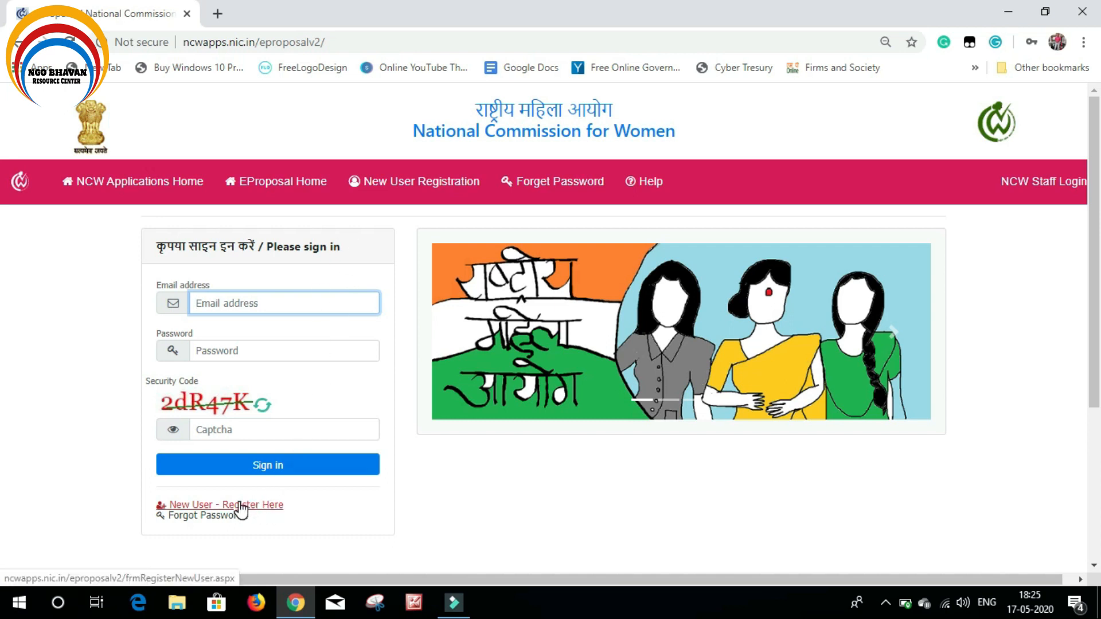
{"action": "left_click", "coordinate": [394, 192]}
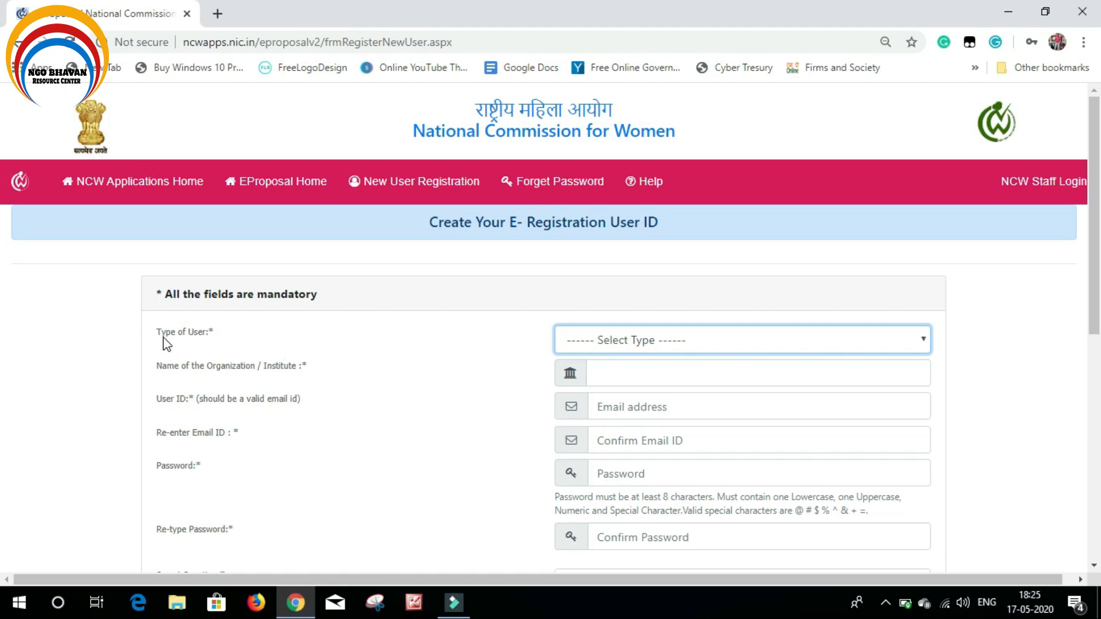
Set Type of User to NGO / VO and Date of Registration to 07/06/2016
{"action": "left_click", "coordinate": [616, 341]}
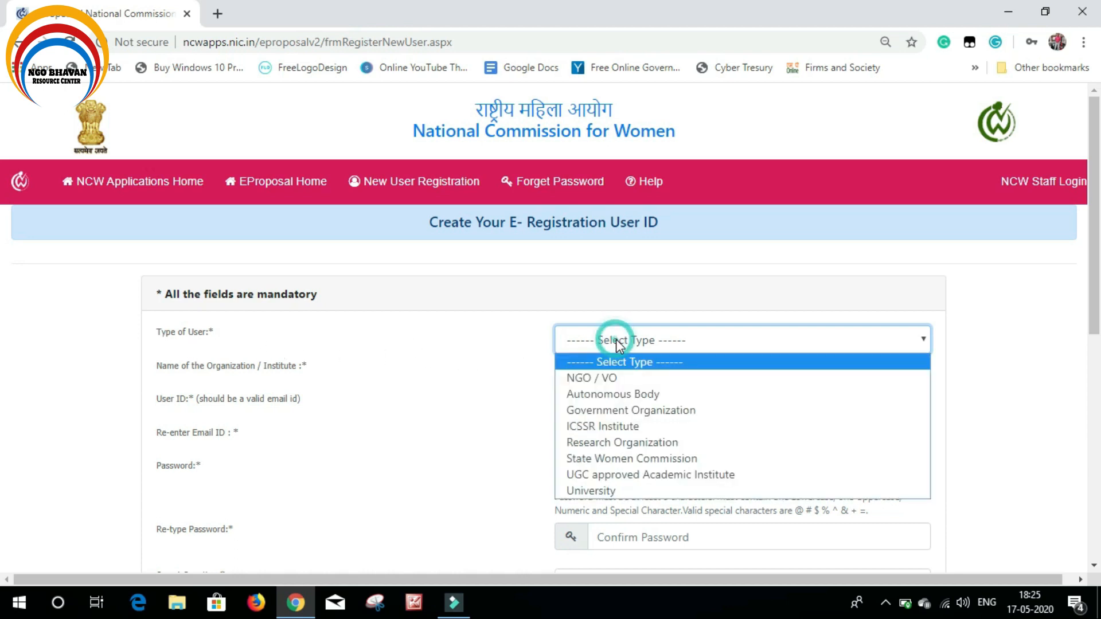
{"action": "left_click", "coordinate": [601, 376]}
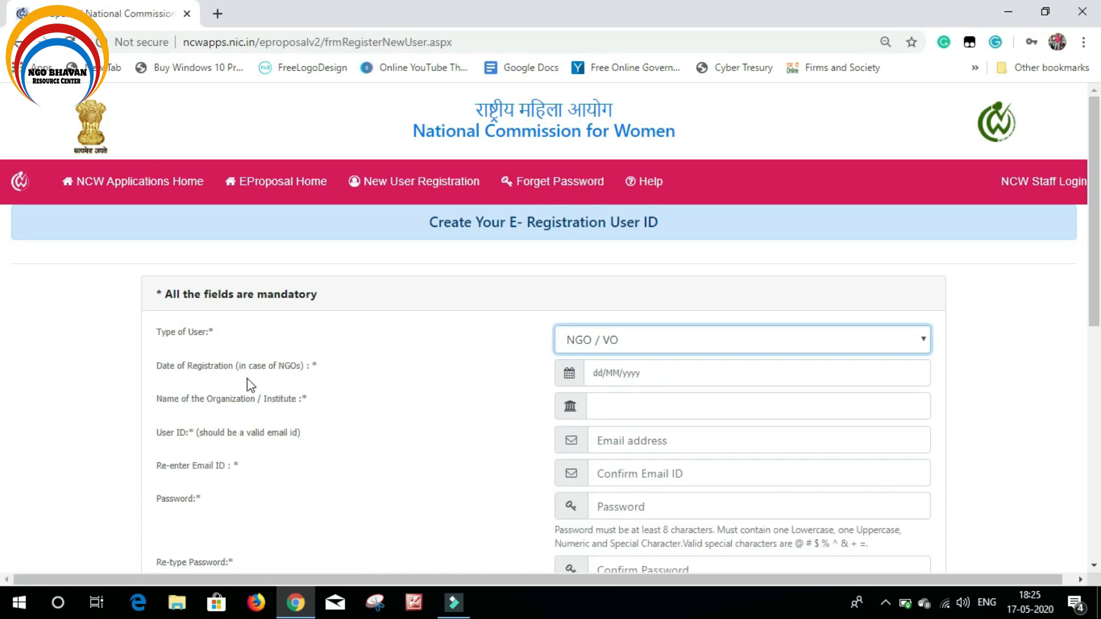
{"action": "left_click", "coordinate": [642, 374]}
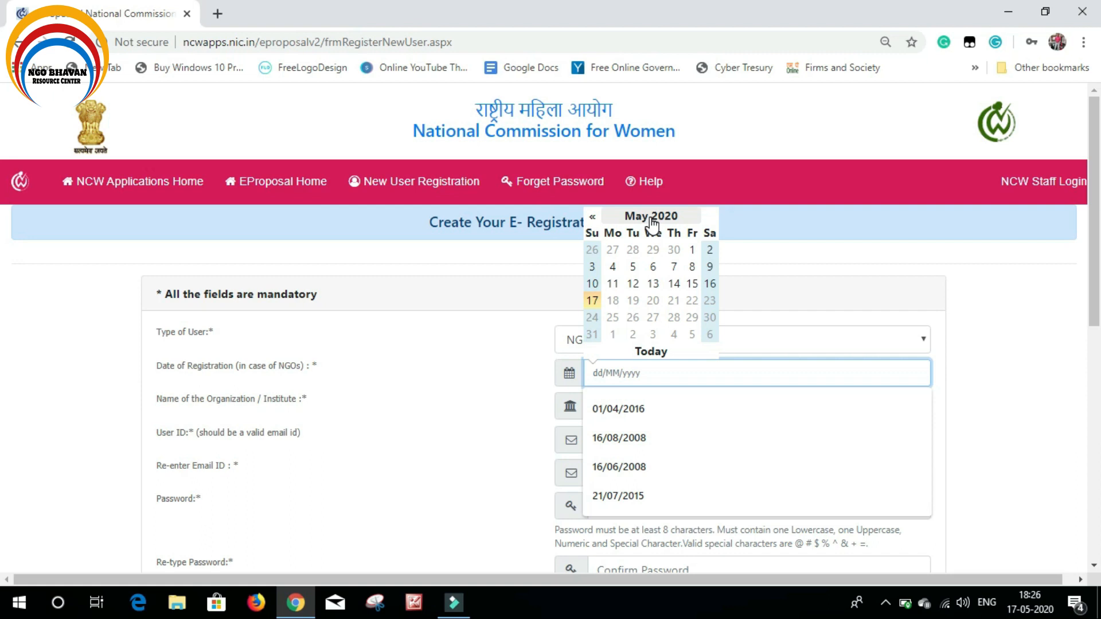
{"action": "left_click", "coordinate": [623, 216]}
{"action": "left_click", "coordinate": [591, 210]}
{"action": "left_click", "coordinate": [591, 210]}
{"action": "left_click", "coordinate": [591, 210]}
{"action": "left_click", "coordinate": [591, 210]}
{"action": "left_click", "coordinate": [634, 279]}
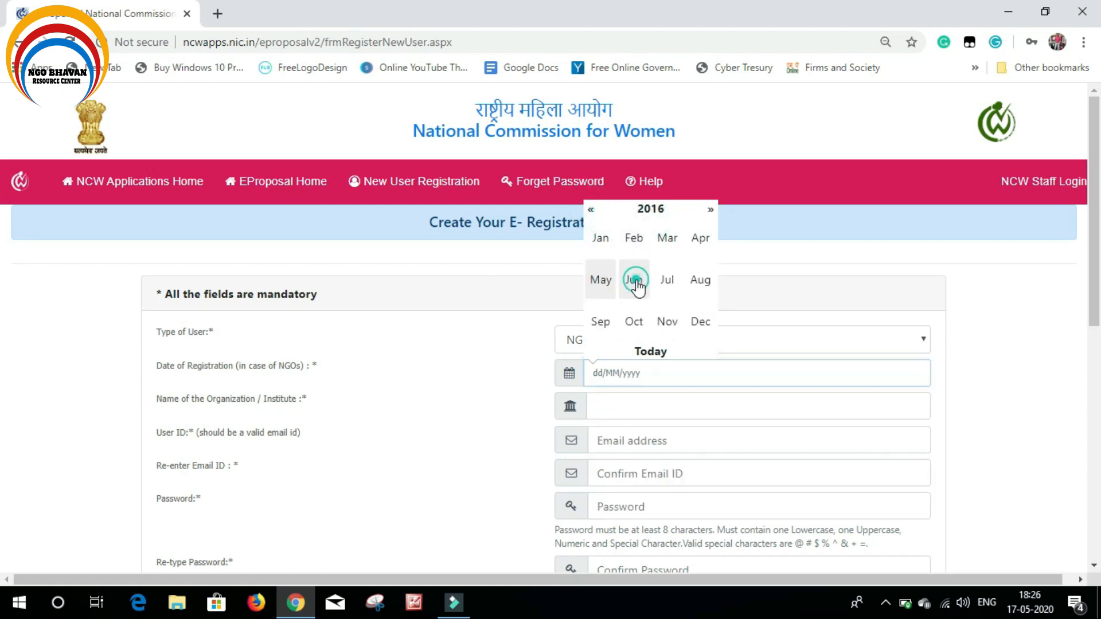
{"action": "left_click", "coordinate": [632, 267]}
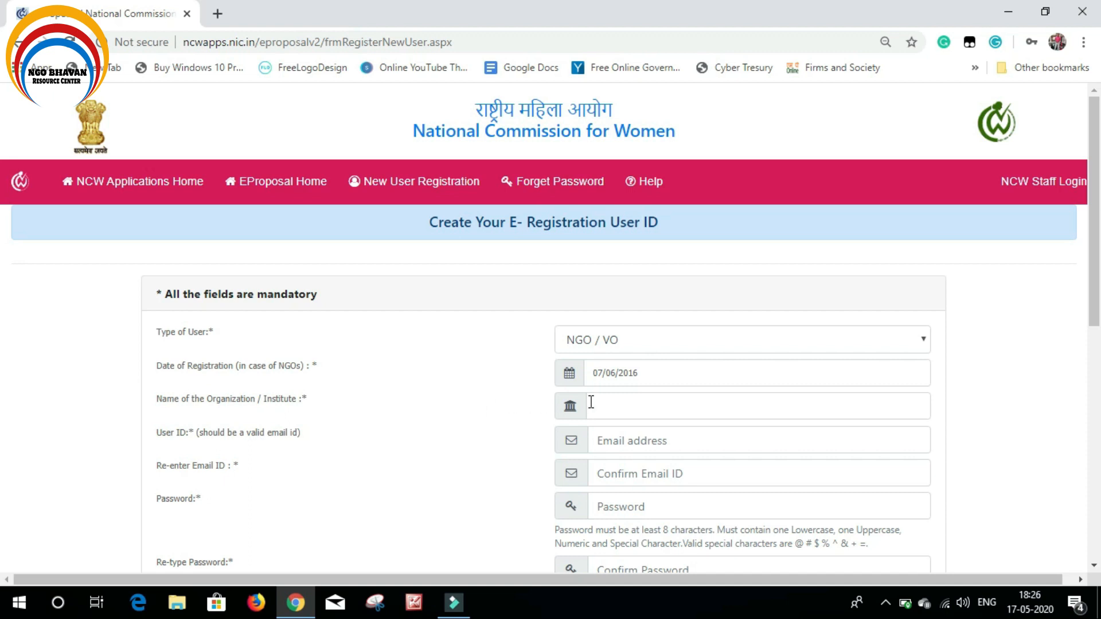
{"action": "left_click", "coordinate": [629, 405]}
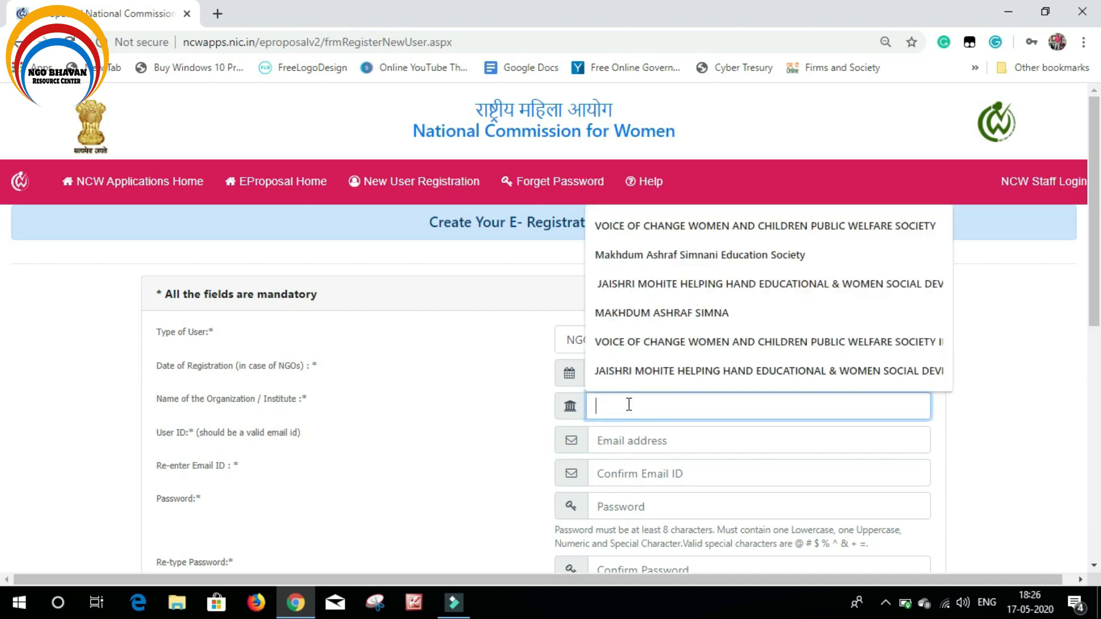
Enter organisation name 'Indian Institute of Social Development' and the organisation's e-mail as User ID
{"action": "type", "text": "In"}
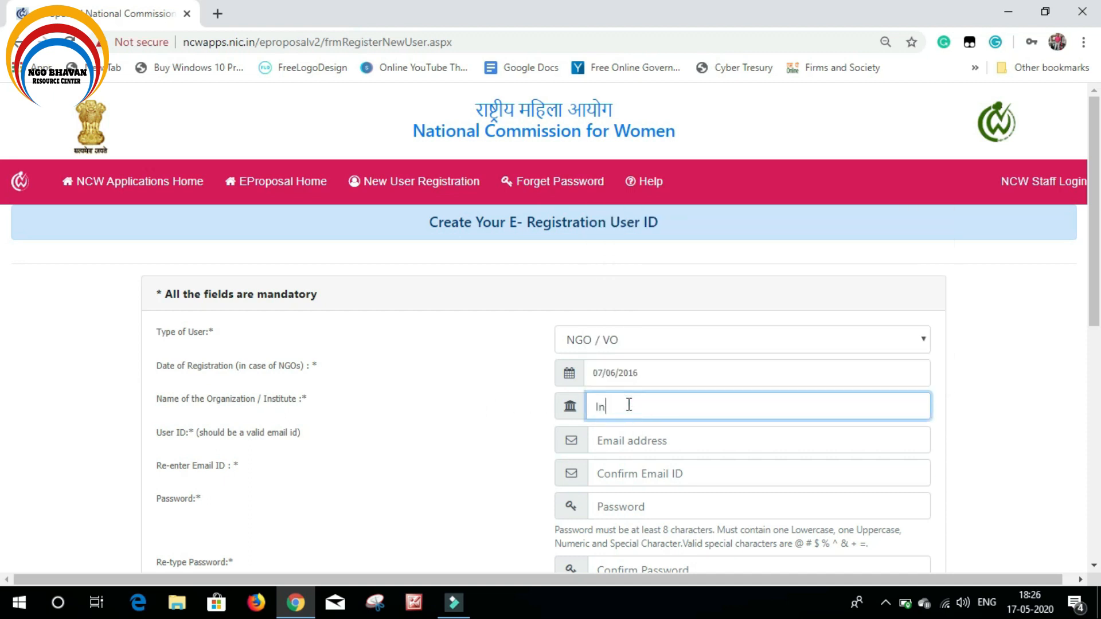
{"action": "type", "text": "dian Institute of Social Dev"}
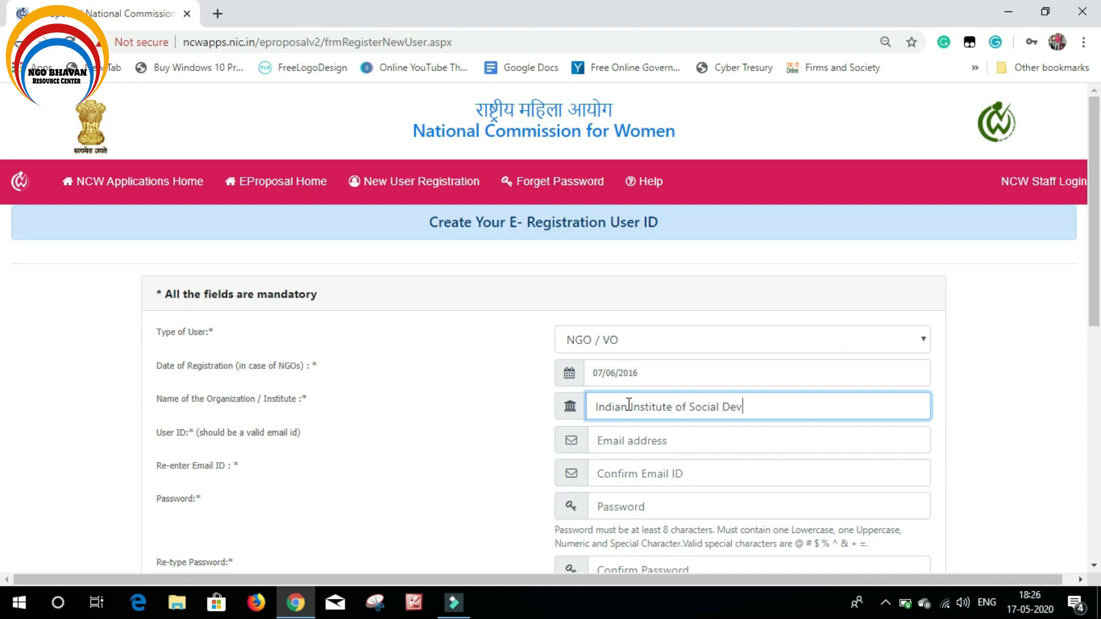
{"action": "type", "text": "elopment"}
{"action": "left_click", "coordinate": [695, 440]}
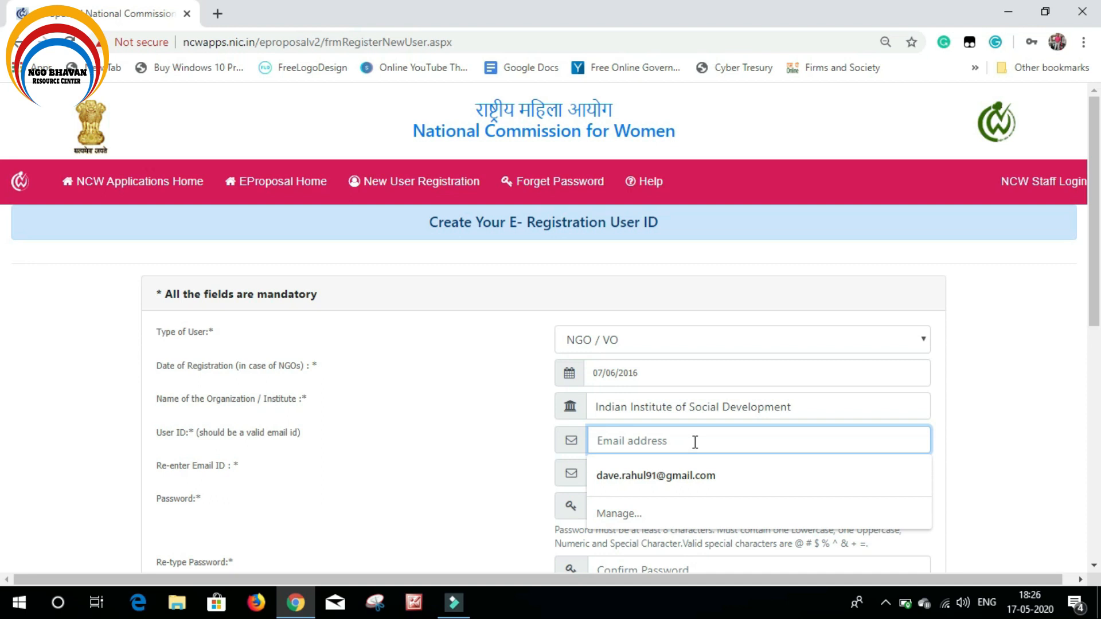
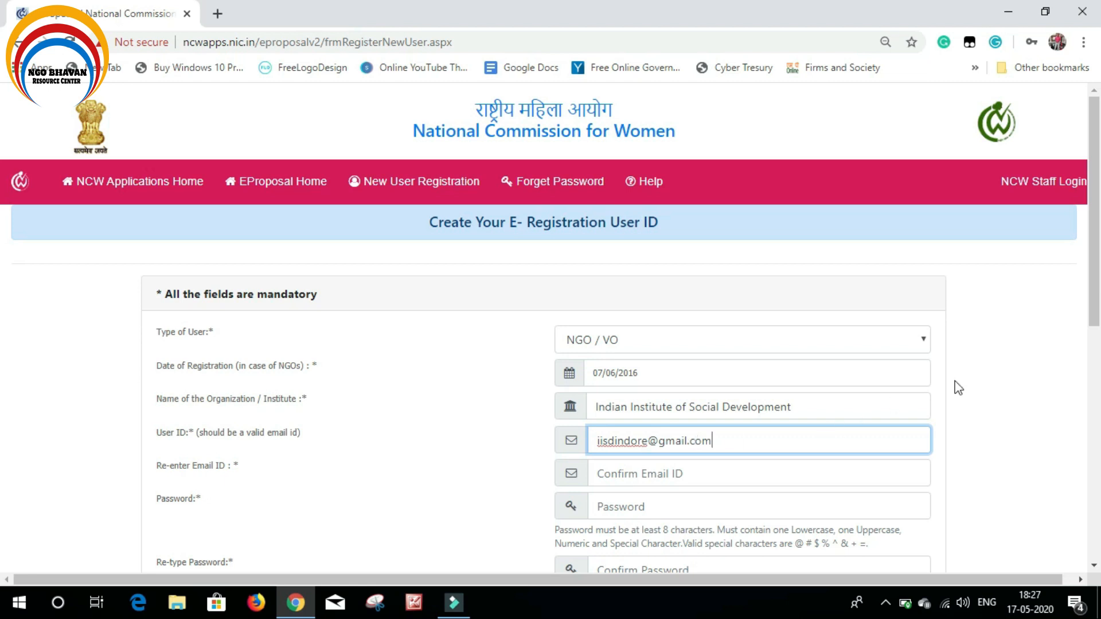
{"action": "left_click", "coordinate": [1001, 381]}
Copy the User ID e-mail into the Re-enter Email ID field
{"action": "scroll", "coordinate": [988, 449], "scroll_direction": "down", "scroll_amount": 1}
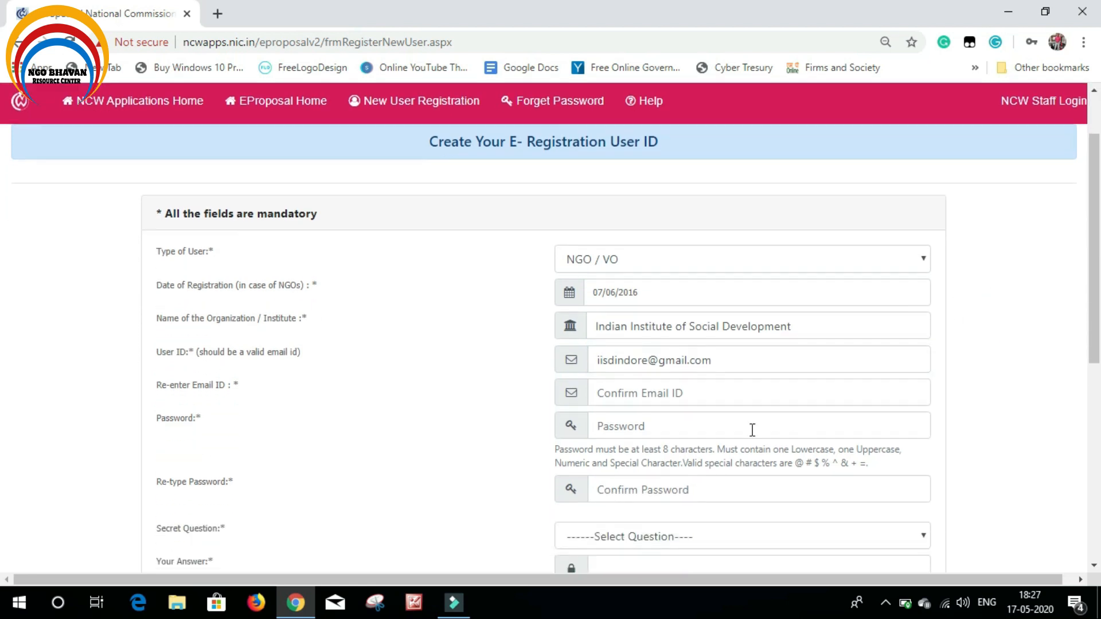
{"action": "left_click", "coordinate": [621, 390]}
{"action": "triple_click", "coordinate": [767, 355]}
{"action": "key", "text": "ctrl+c"}
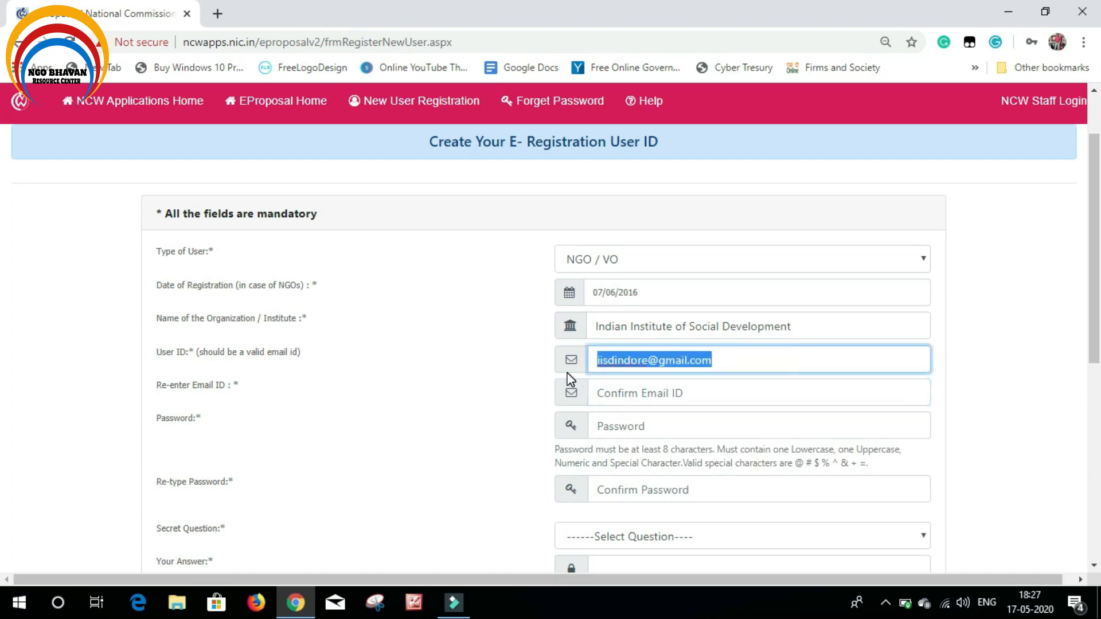
{"action": "left_click", "coordinate": [692, 387]}
{"action": "key", "text": "ctrl+v"}
{"action": "left_click", "coordinate": [1008, 361]}
Enter the account password in both Password and Re-type Password fields
{"action": "left_click", "coordinate": [705, 425]}
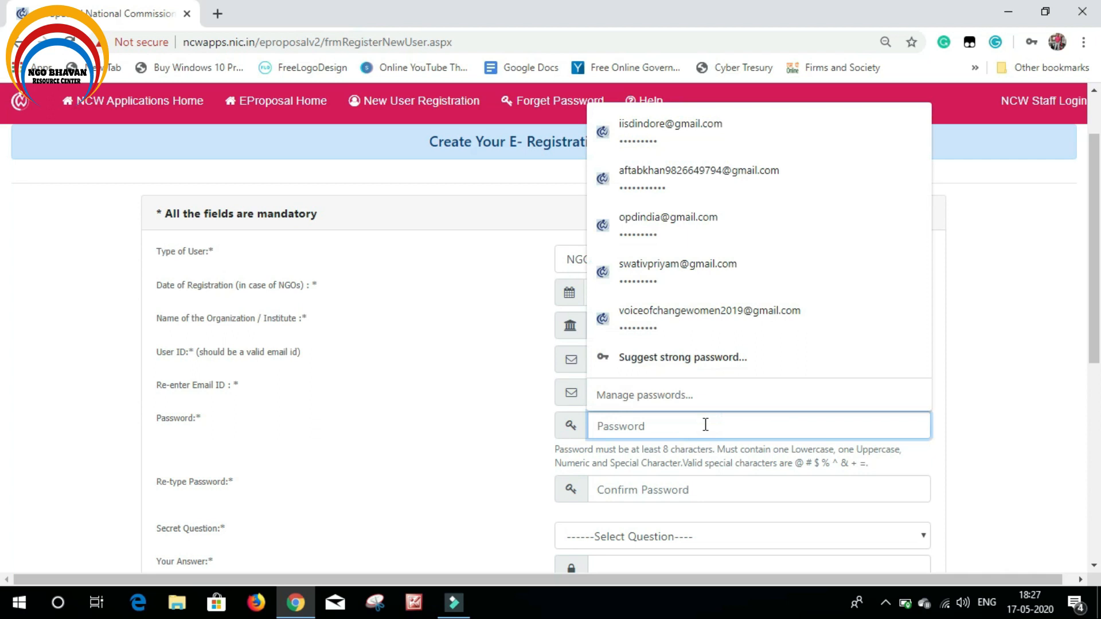
{"action": "type", "text": "*********"}
{"action": "left_click", "coordinate": [675, 487]}
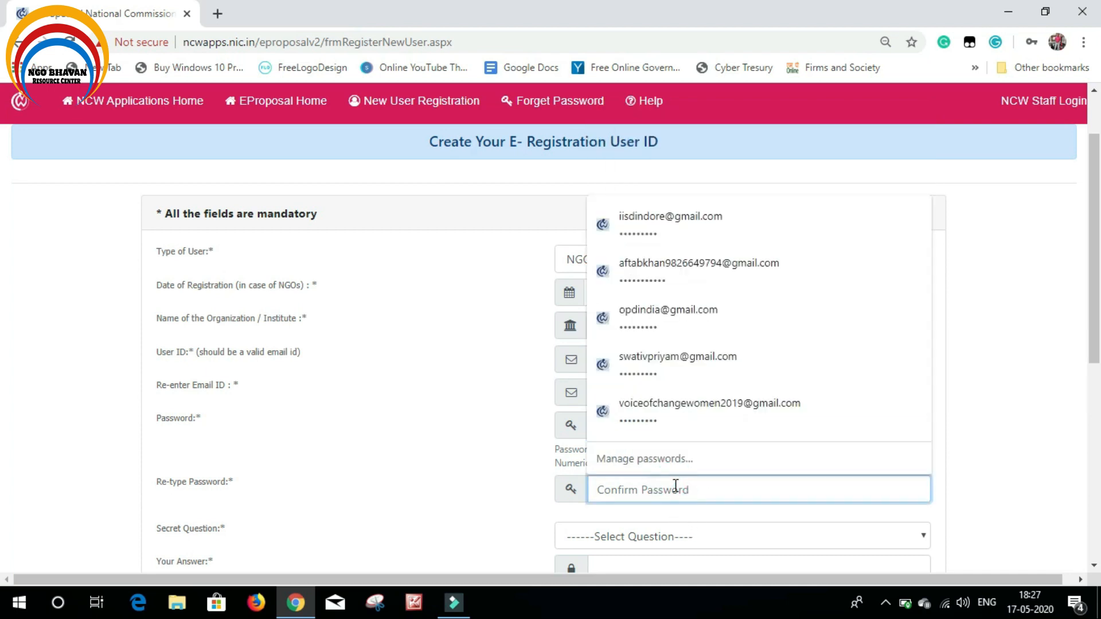
{"action": "type", "text": "**"}
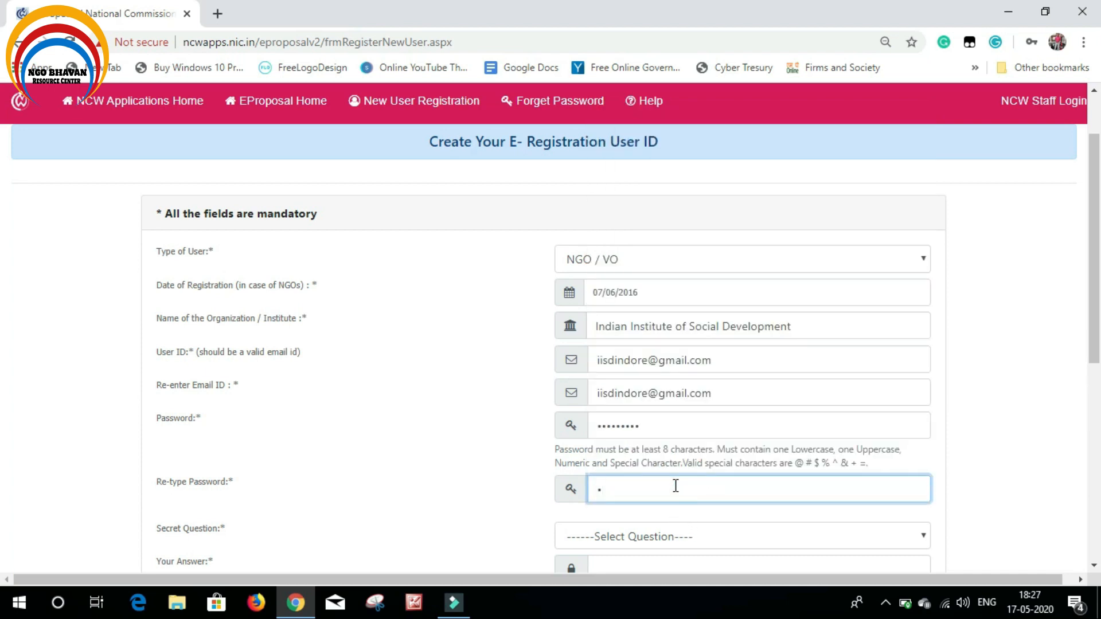
{"action": "type", "text": "*******"}
{"action": "scroll", "coordinate": [675, 487], "scroll_direction": "down", "scroll_amount": 2}
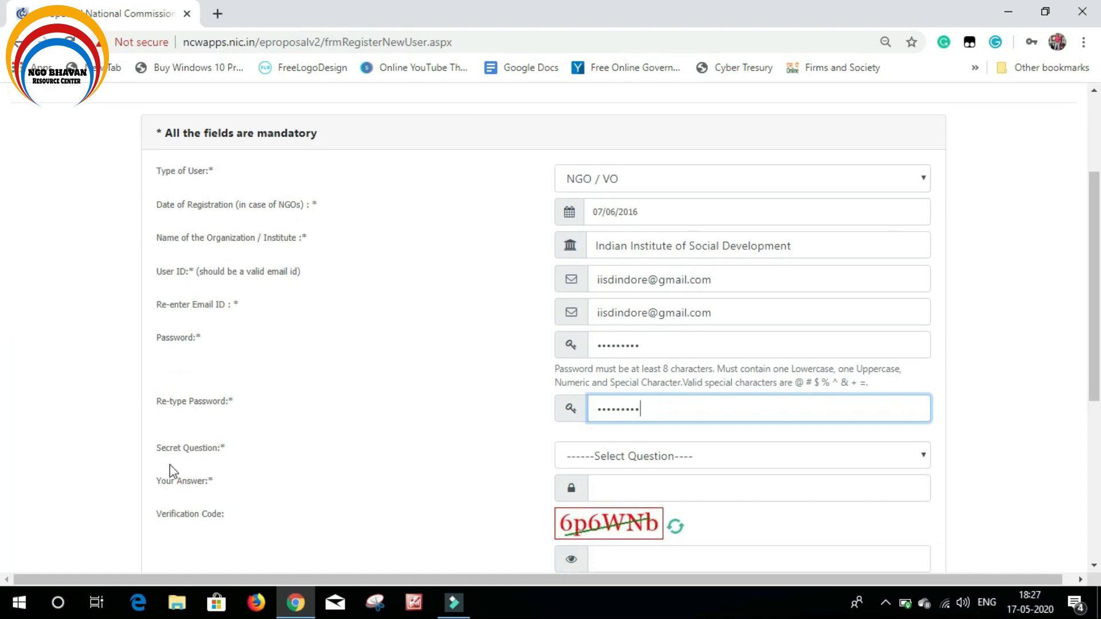
{"action": "left_click", "coordinate": [665, 456]}
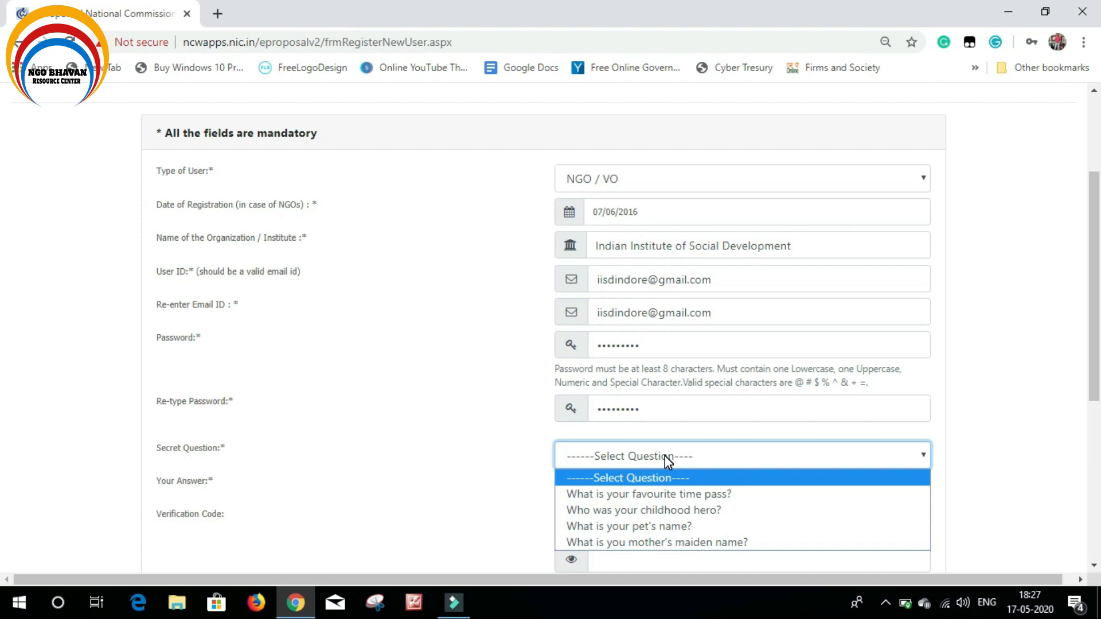
Choose the secret question 'What is your pet's name?' and type its answer
{"action": "left_click", "coordinate": [667, 511]}
{"action": "scroll", "coordinate": [843, 509], "scroll_direction": "down", "scroll_amount": 3}
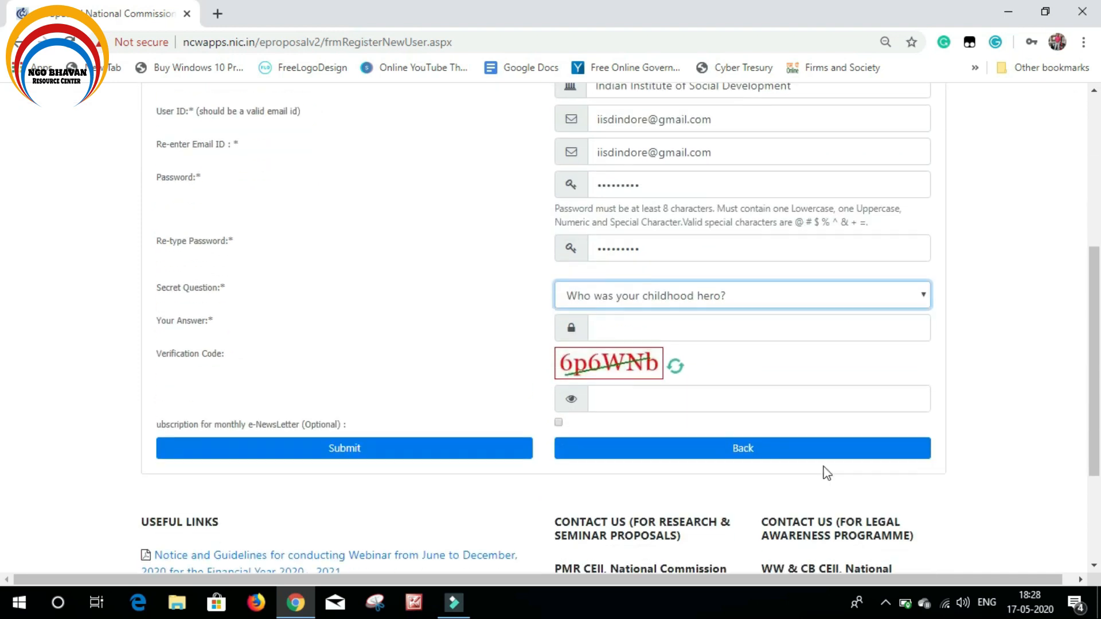
{"action": "left_click", "coordinate": [730, 329]}
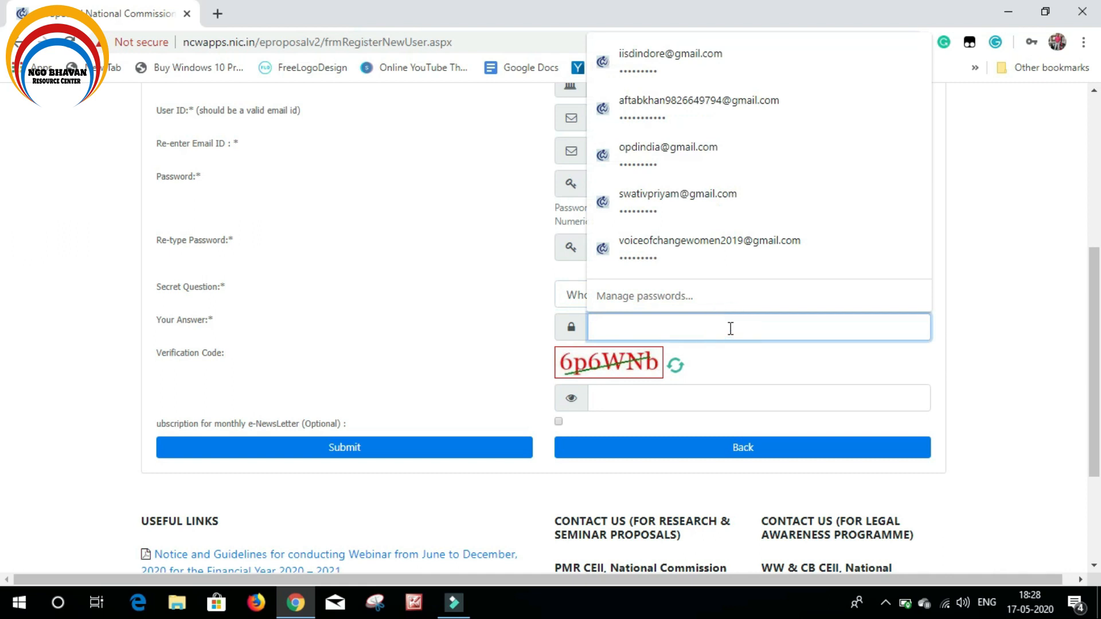
{"action": "left_click", "coordinate": [482, 332]}
{"action": "left_click", "coordinate": [659, 295]}
{"action": "left_click", "coordinate": [650, 331]}
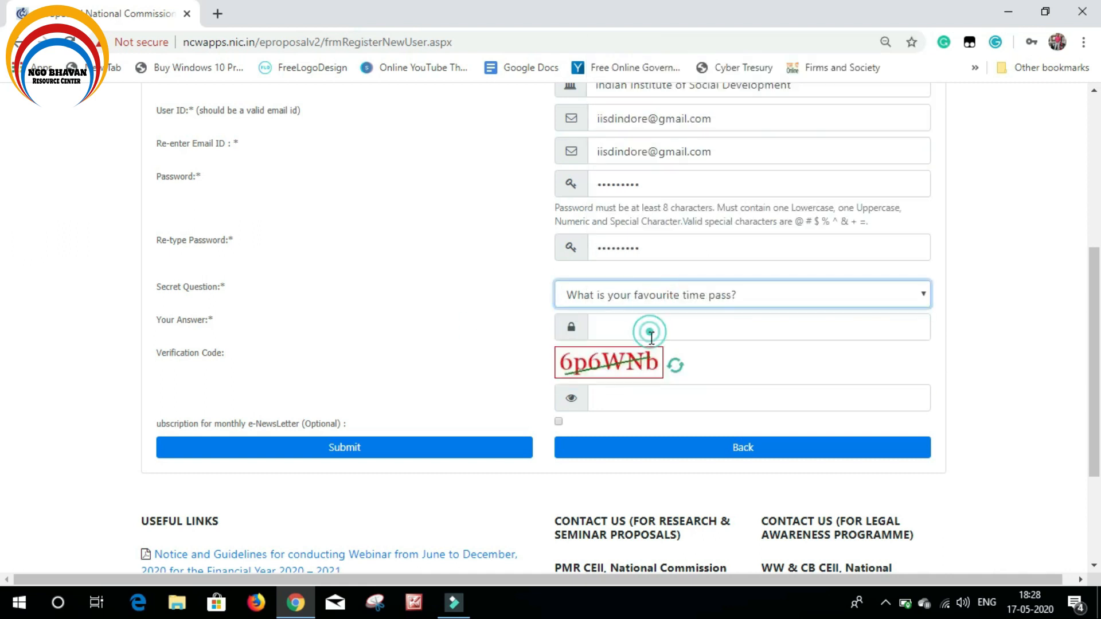
{"action": "left_click", "coordinate": [649, 296]}
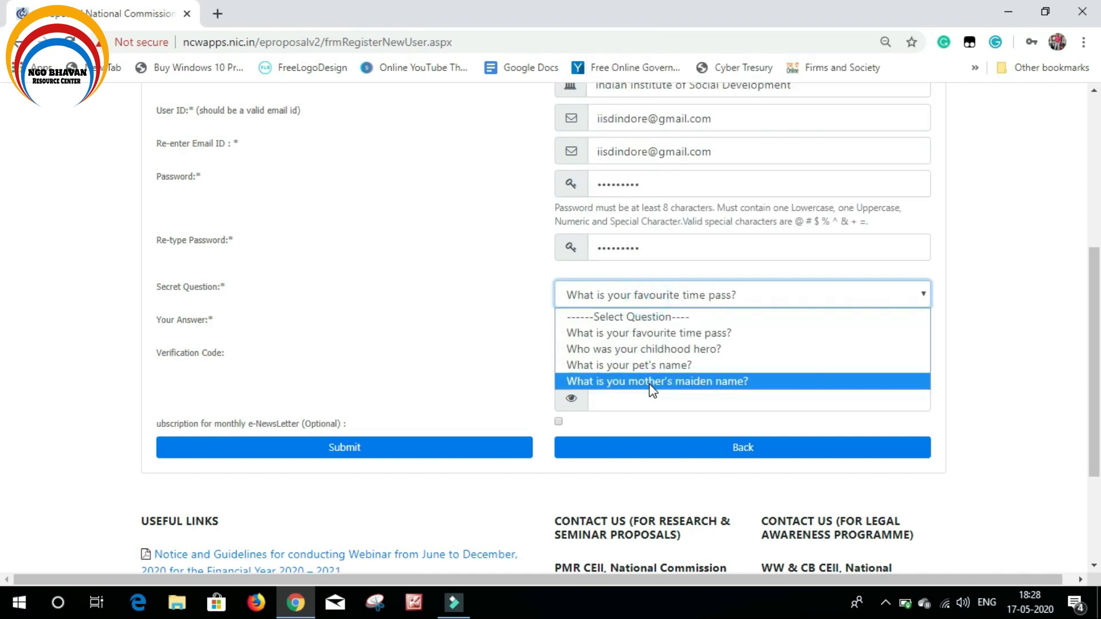
{"action": "left_click", "coordinate": [645, 367]}
{"action": "left_click", "coordinate": [654, 328]}
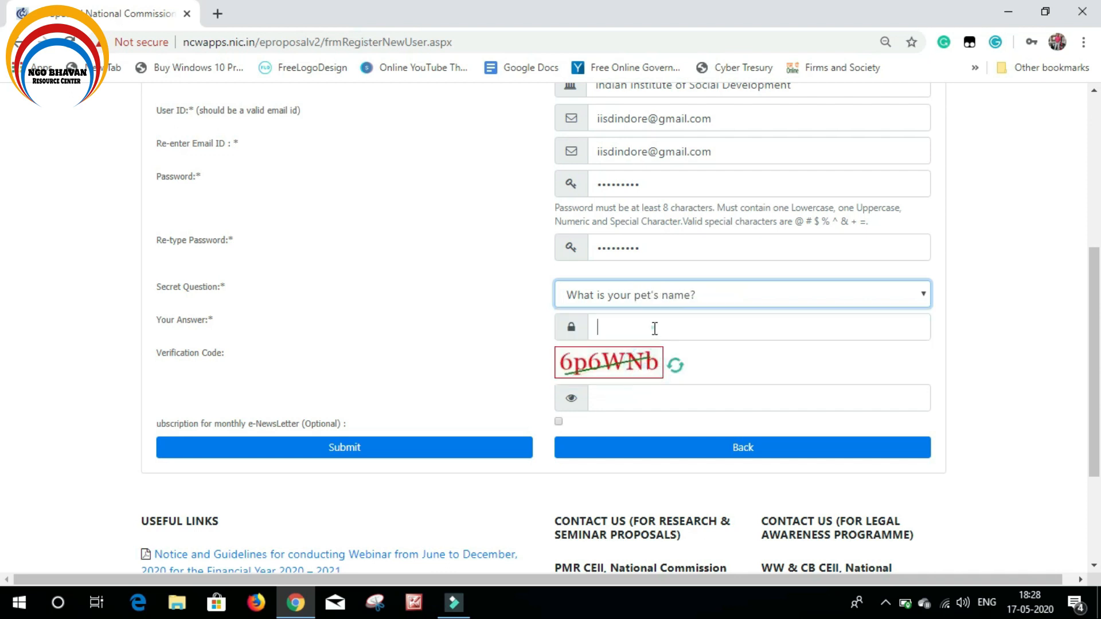
{"action": "left_click", "coordinate": [655, 328]}
{"action": "type", "text": "•••••"}
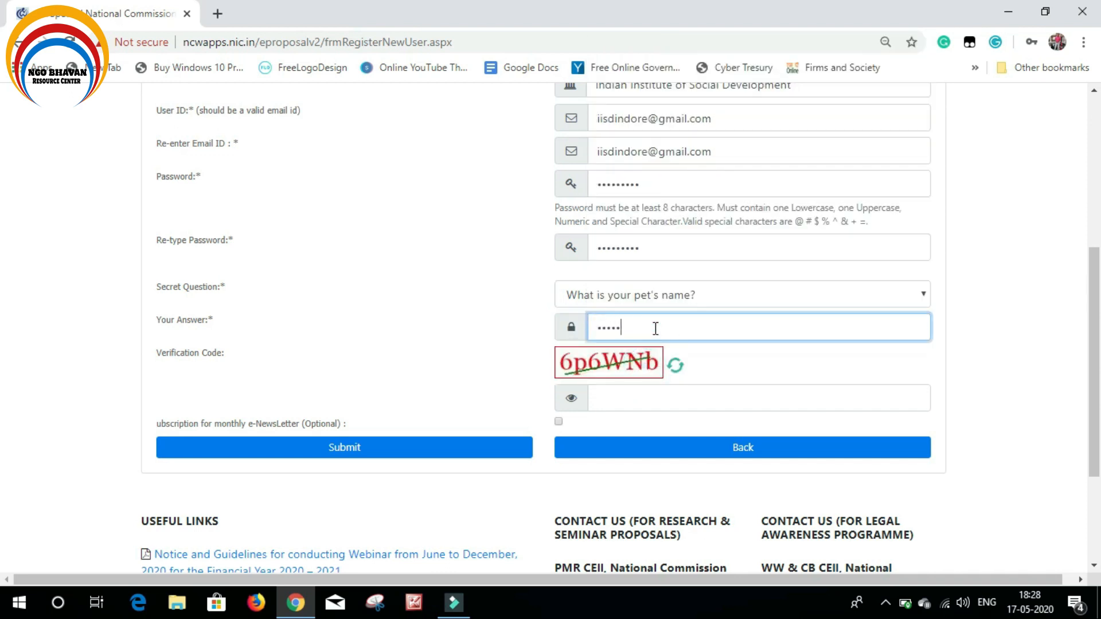
{"action": "left_click", "coordinate": [1010, 322]}
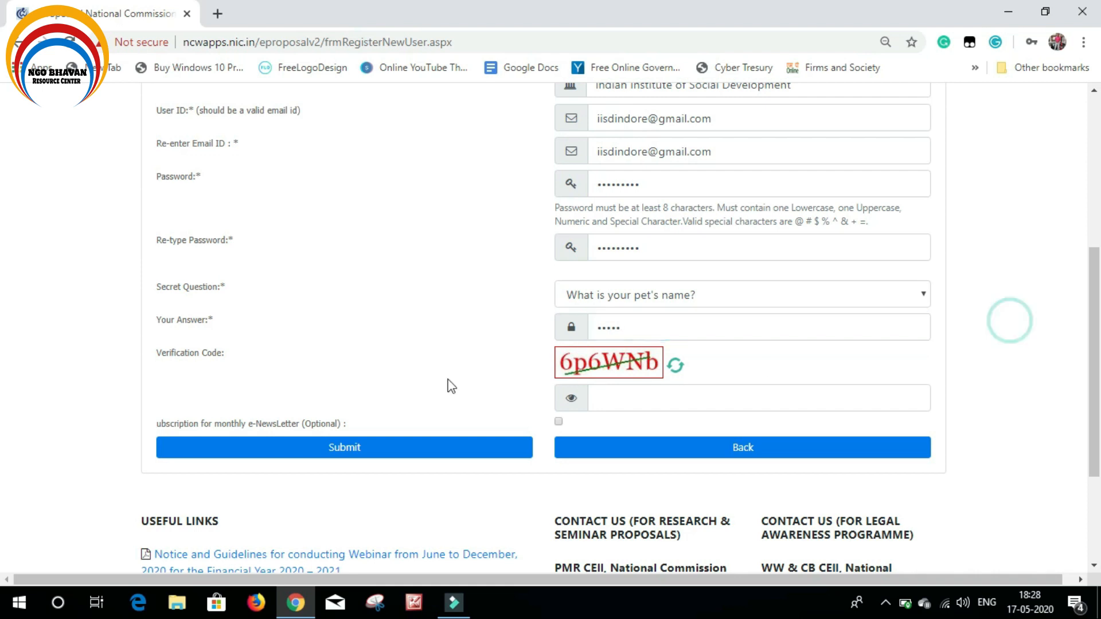
Enter the verification code and submit the registration form
{"action": "left_click", "coordinate": [622, 398]}
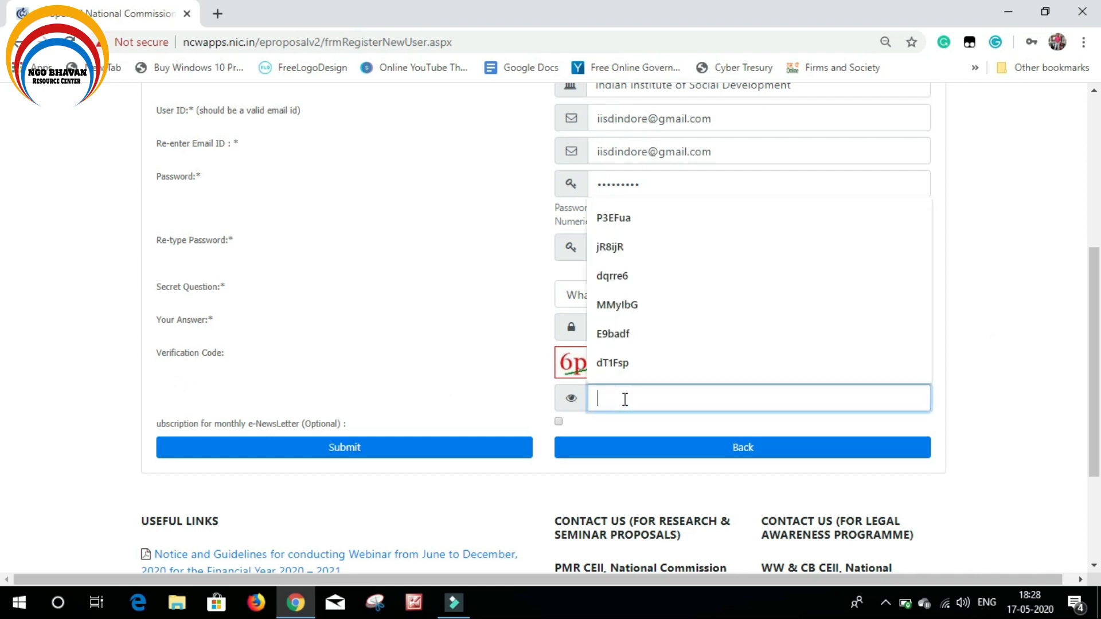
{"action": "type", "text": "6p6WN"}
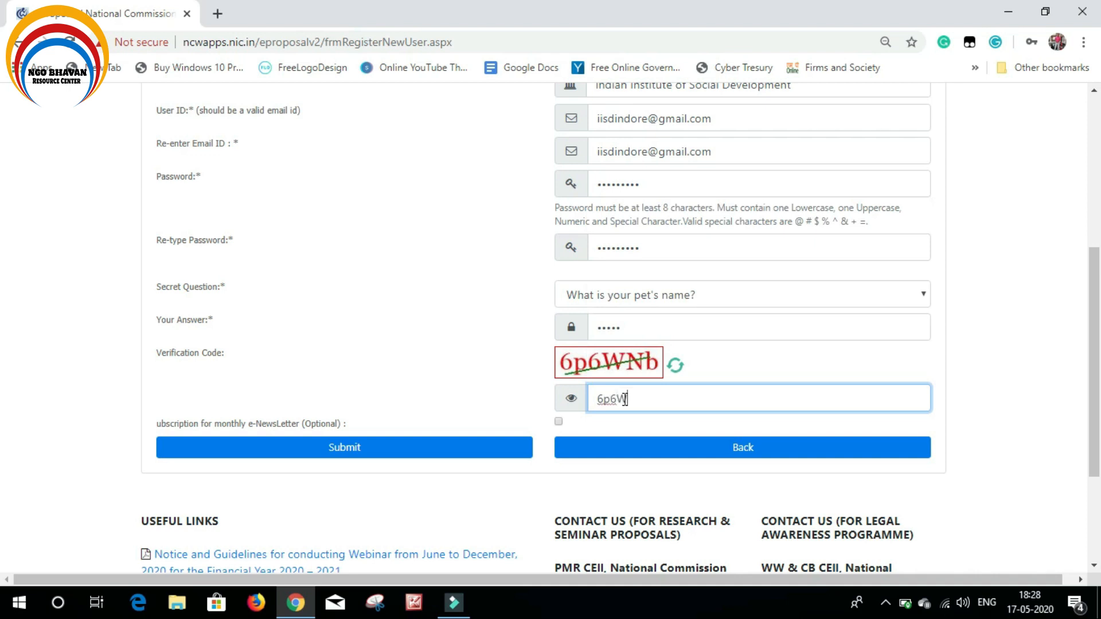
{"action": "type", "text": "b"}
{"action": "left_click", "coordinate": [375, 456]}
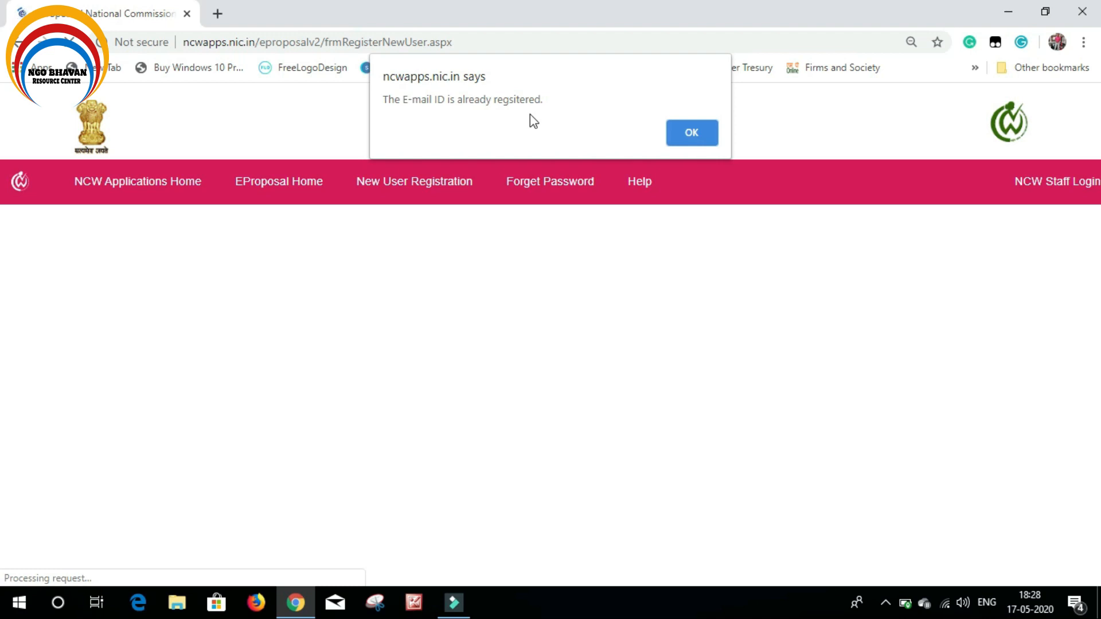
Dismiss the already-registered alert and return to the EProposal Home sign-in page
{"action": "left_click", "coordinate": [680, 132]}
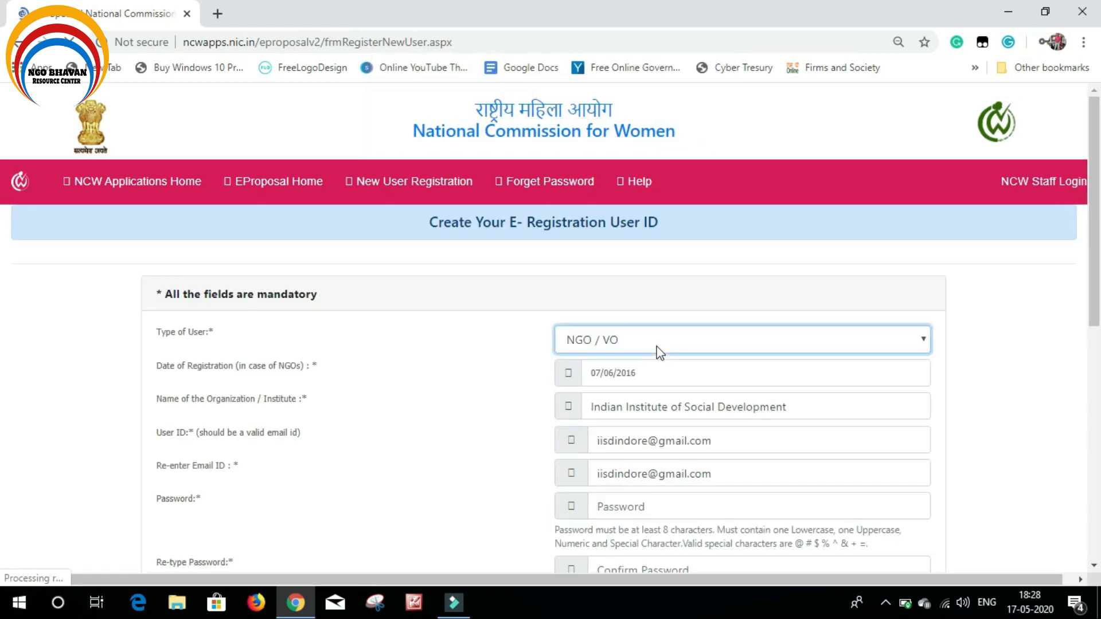
{"action": "scroll", "coordinate": [470, 350], "scroll_direction": "down", "scroll_amount": 5}
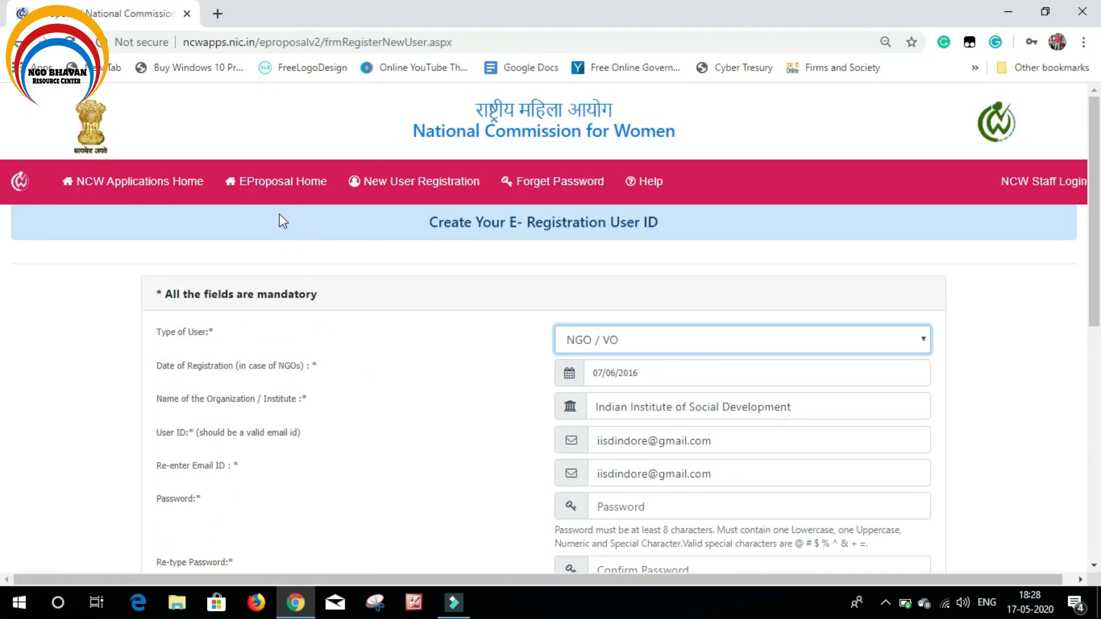
{"action": "left_click", "coordinate": [272, 190]}
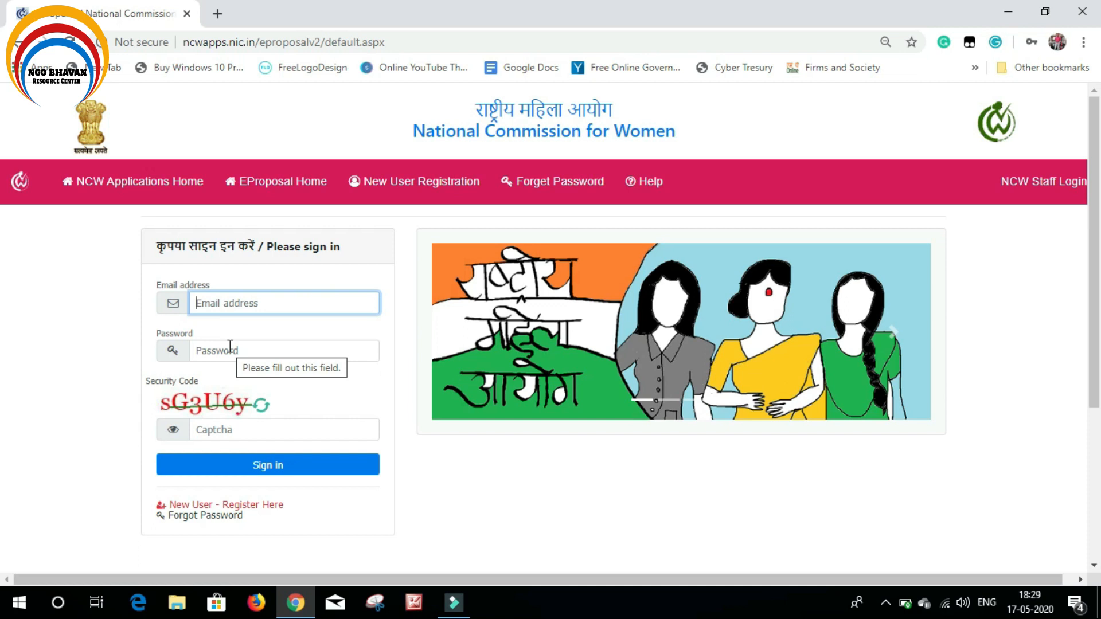
Sign in with the organisation's e-mail, the account password and the captcha security code
{"action": "left_click", "coordinate": [245, 306]}
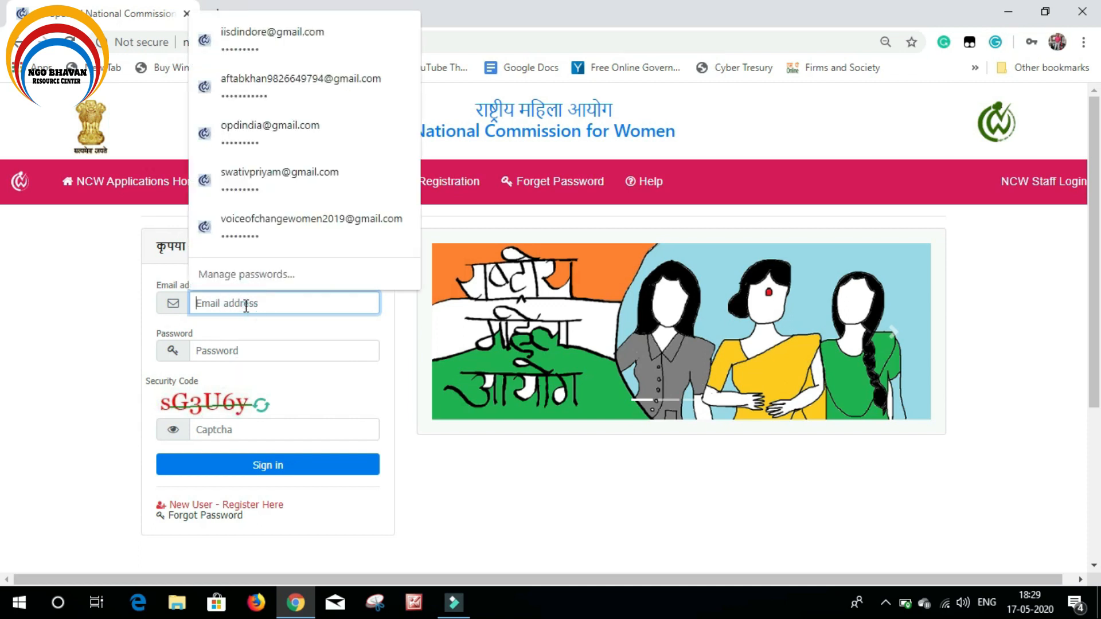
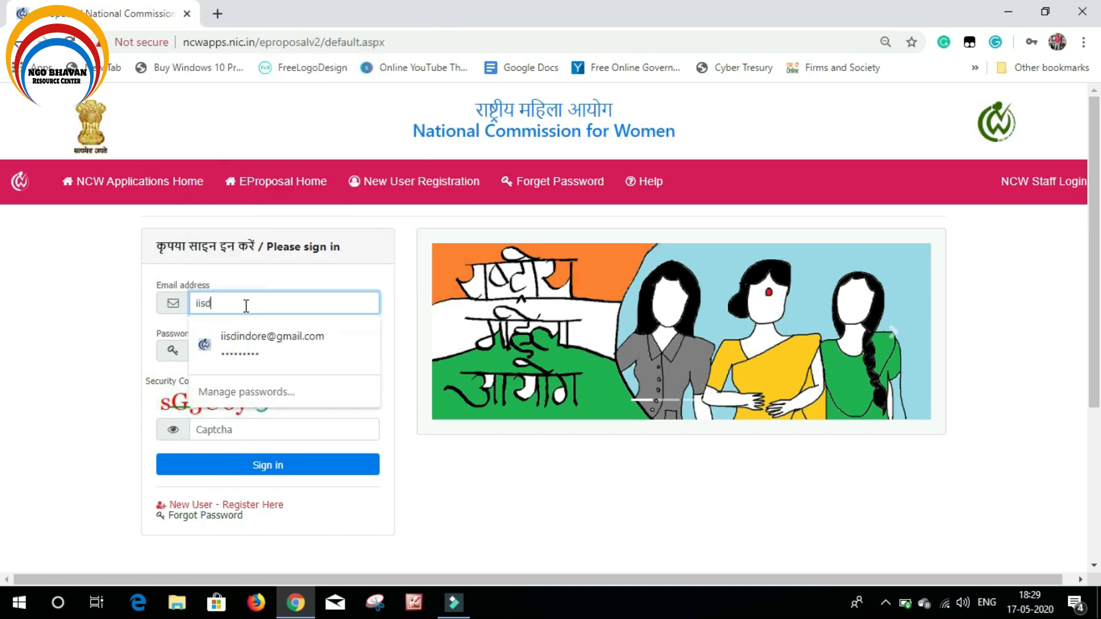
{"action": "left_click", "coordinate": [83, 307]}
{"action": "left_click", "coordinate": [233, 351]}
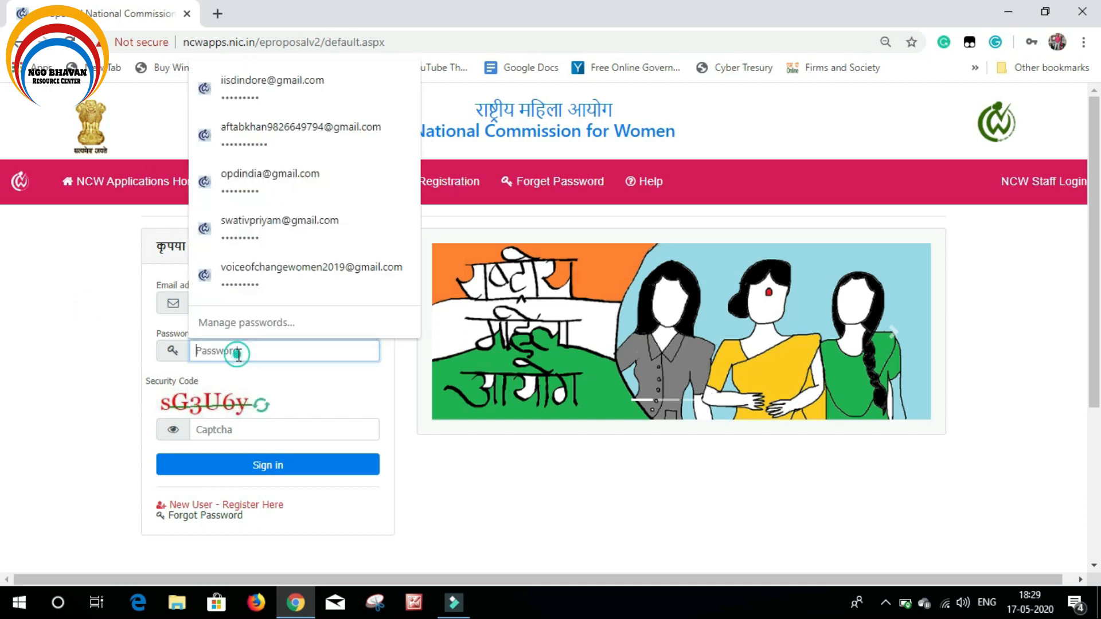
{"action": "type", "text": "••"}
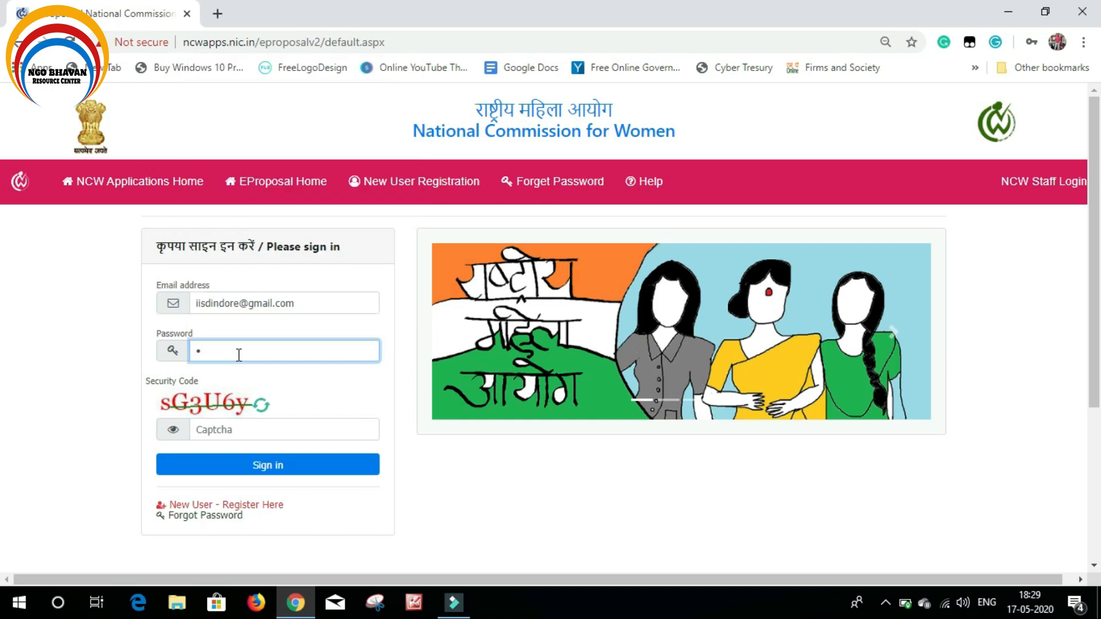
{"action": "type", "text": "••••••••"}
{"action": "left_click", "coordinate": [250, 431]}
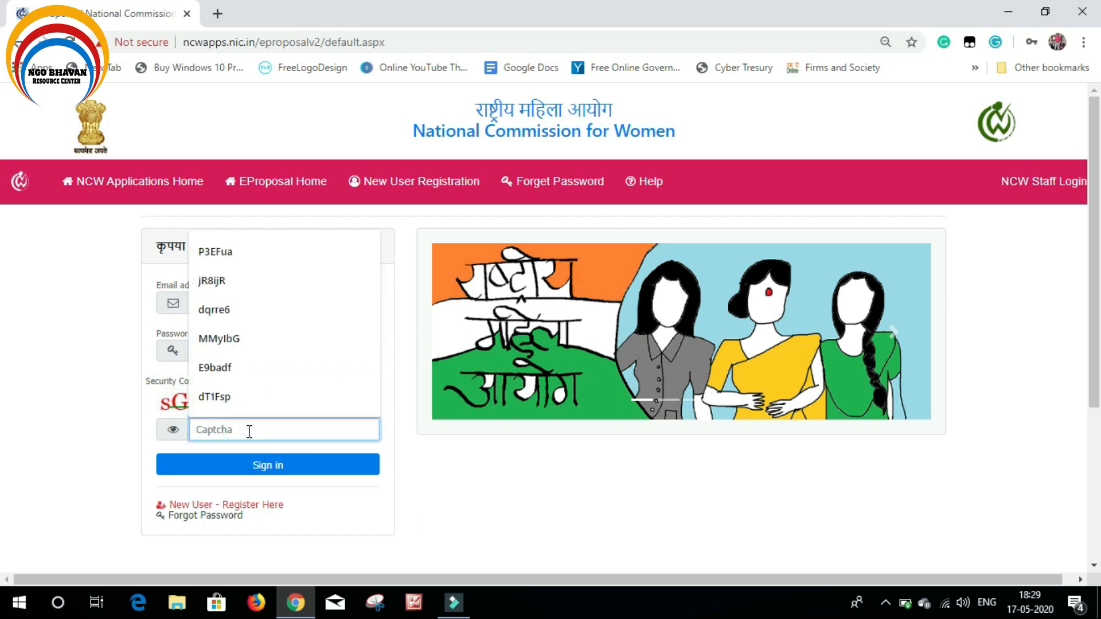
{"action": "type", "text": "sG"}
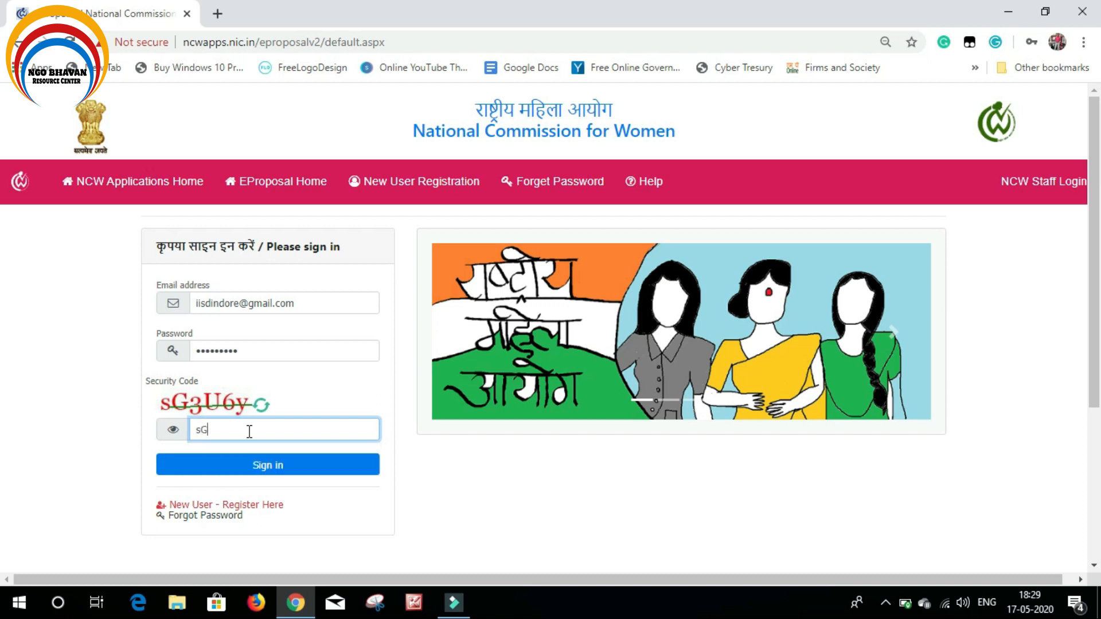
{"action": "type", "text": "3U6y"}
{"action": "left_click", "coordinate": [240, 479]}
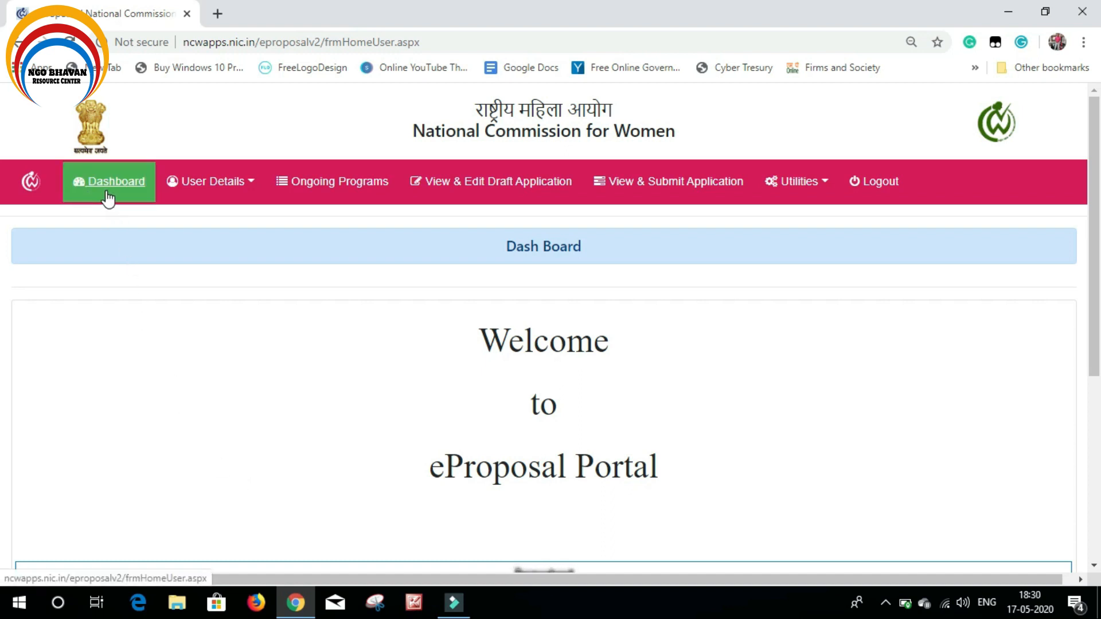
Open the User Details menu to reveal the profile, bank details and document upload options
{"action": "left_click", "coordinate": [165, 190]}
{"action": "scroll", "coordinate": [115, 234], "scroll_direction": "down", "scroll_amount": 4}
{"action": "scroll", "coordinate": [115, 234], "scroll_direction": "up", "scroll_amount": 4}
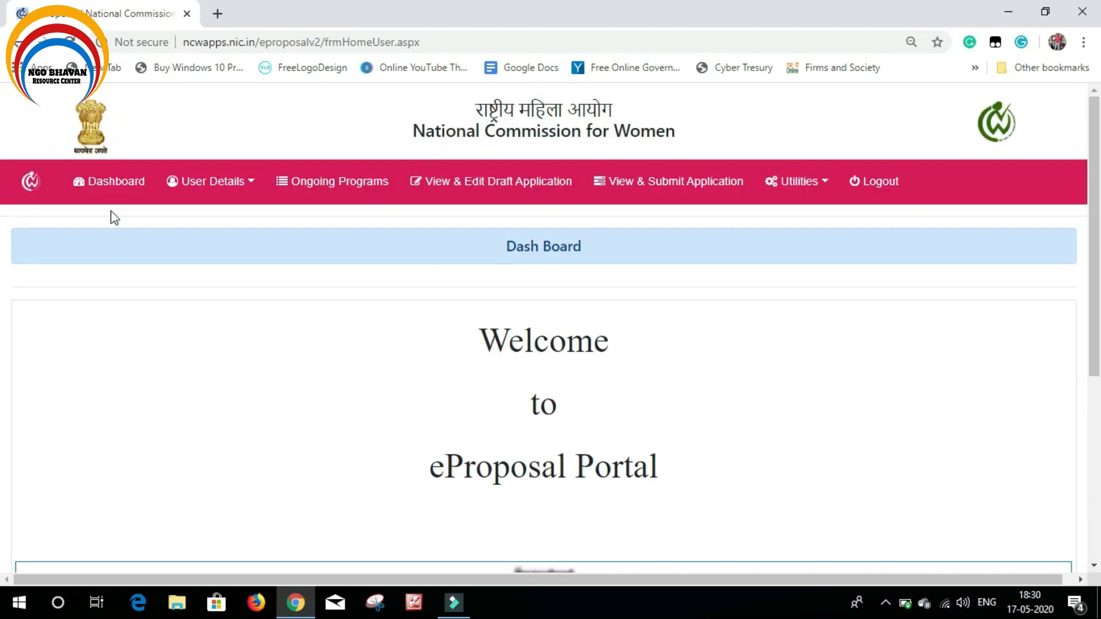
{"action": "mouse_move", "coordinate": [195, 192]}
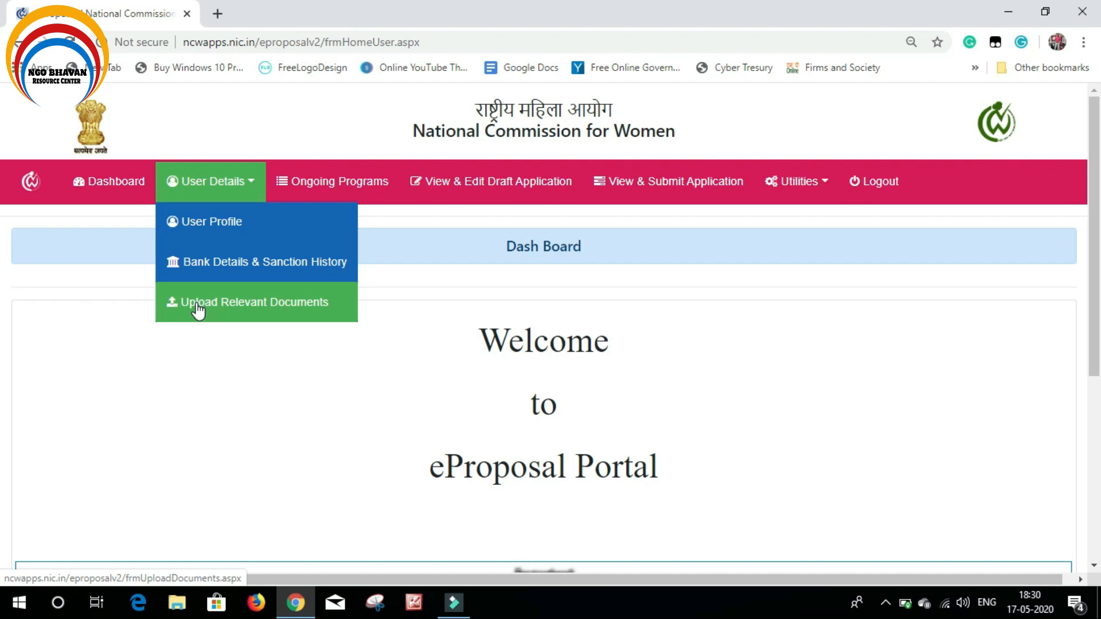
Go to Upload Relevant Documents and scroll through the certificate, MOA and report slots
{"action": "left_click", "coordinate": [229, 302]}
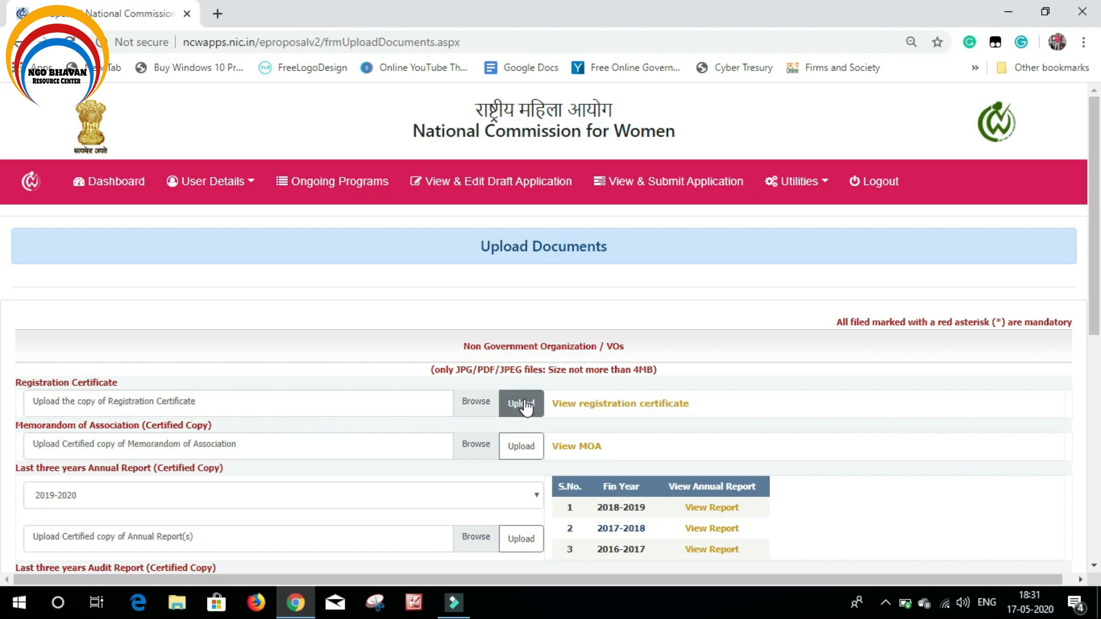
{"action": "scroll", "coordinate": [526, 406], "scroll_direction": "down", "scroll_amount": 1}
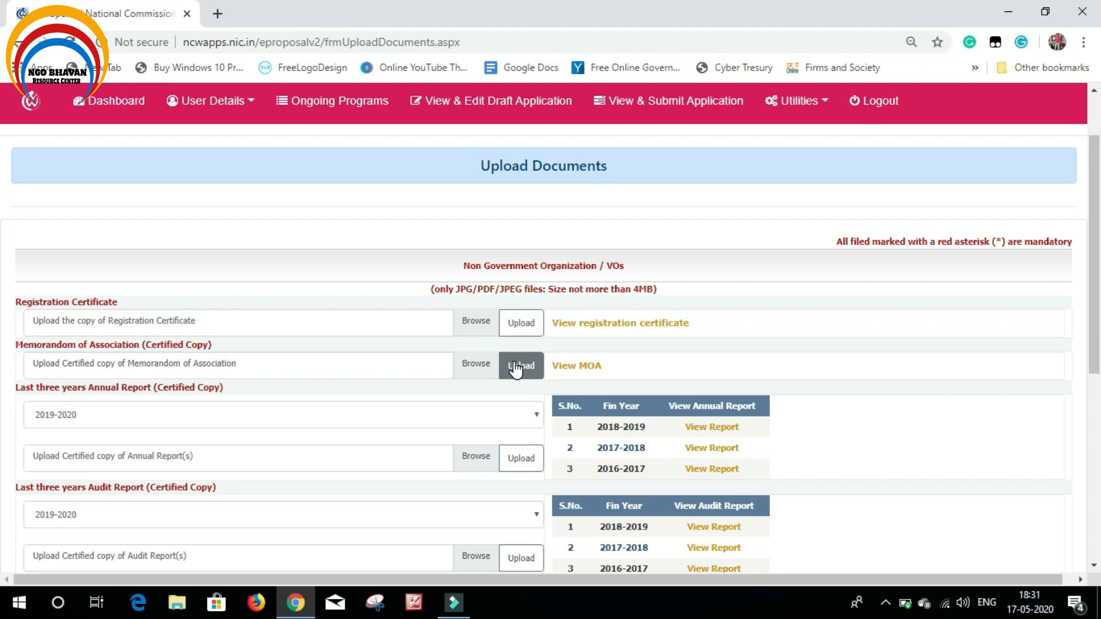
{"action": "scroll", "coordinate": [515, 370], "scroll_direction": "down", "scroll_amount": 1}
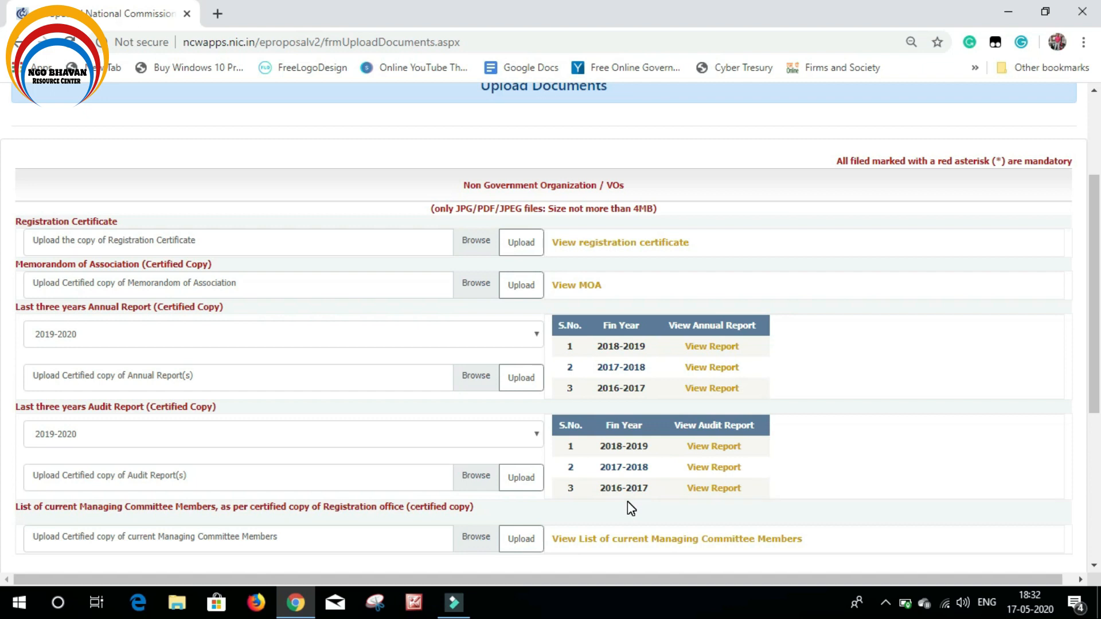
{"action": "scroll", "coordinate": [624, 495], "scroll_direction": "down", "scroll_amount": 1}
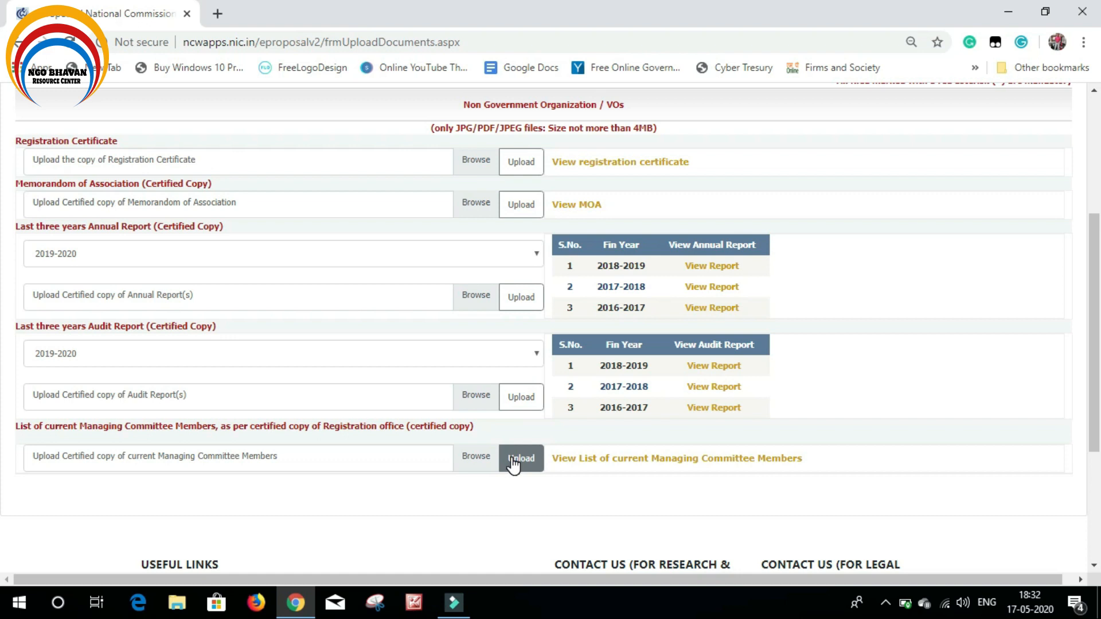
{"action": "scroll", "coordinate": [353, 471], "scroll_direction": "down", "scroll_amount": 3}
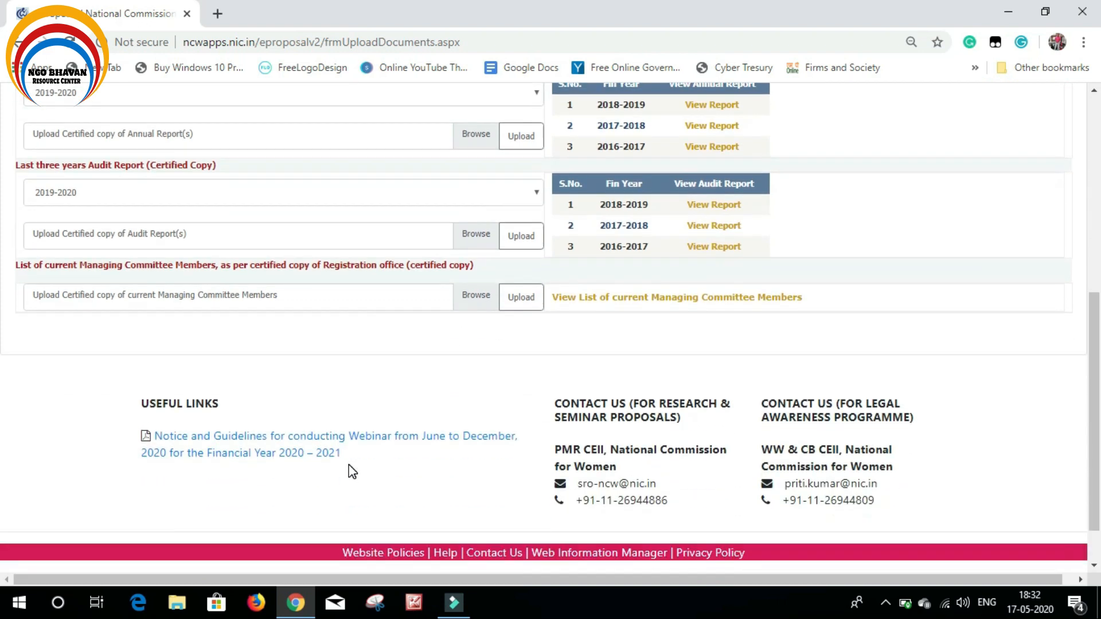
{"action": "scroll", "coordinate": [347, 475], "scroll_direction": "up", "scroll_amount": 3}
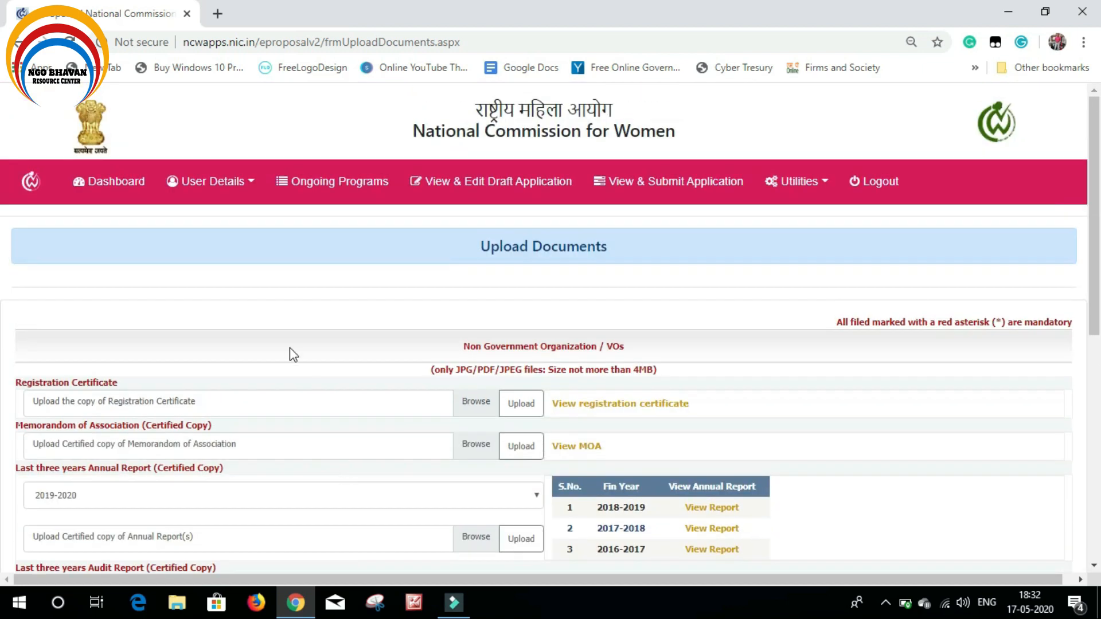
Return to the Dashboard and list Ongoing Programs, showing the Seminar / Workshop / Conference programme
{"action": "left_click", "coordinate": [123, 195]}
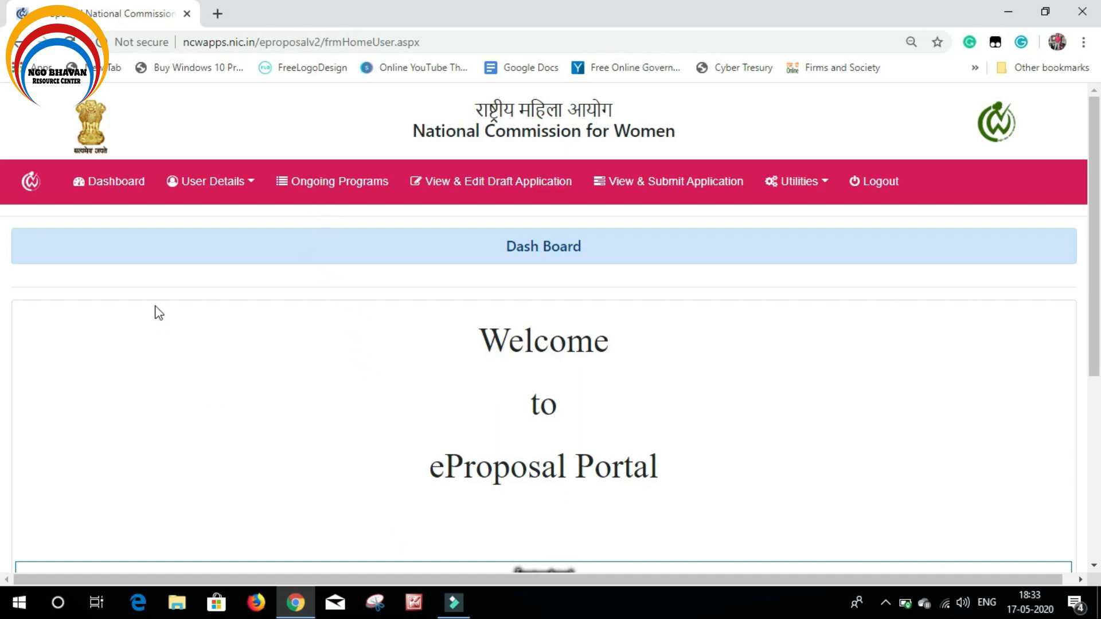
{"action": "left_click", "coordinate": [340, 185]}
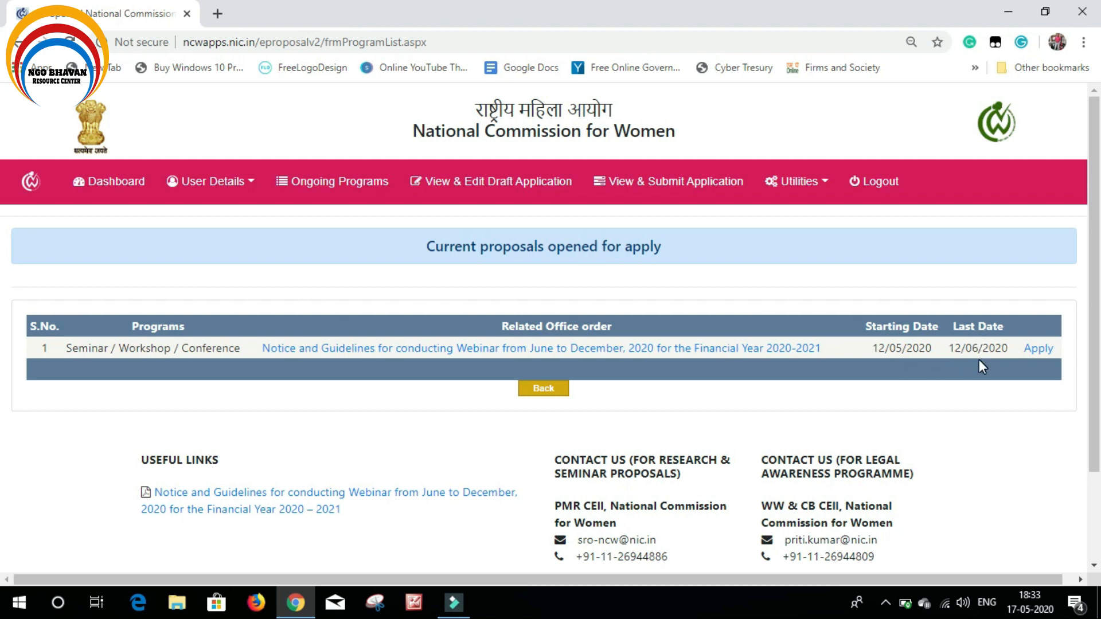
Apply for the Seminar / Workshop / Conference webinar programme
{"action": "left_click", "coordinate": [1039, 350]}
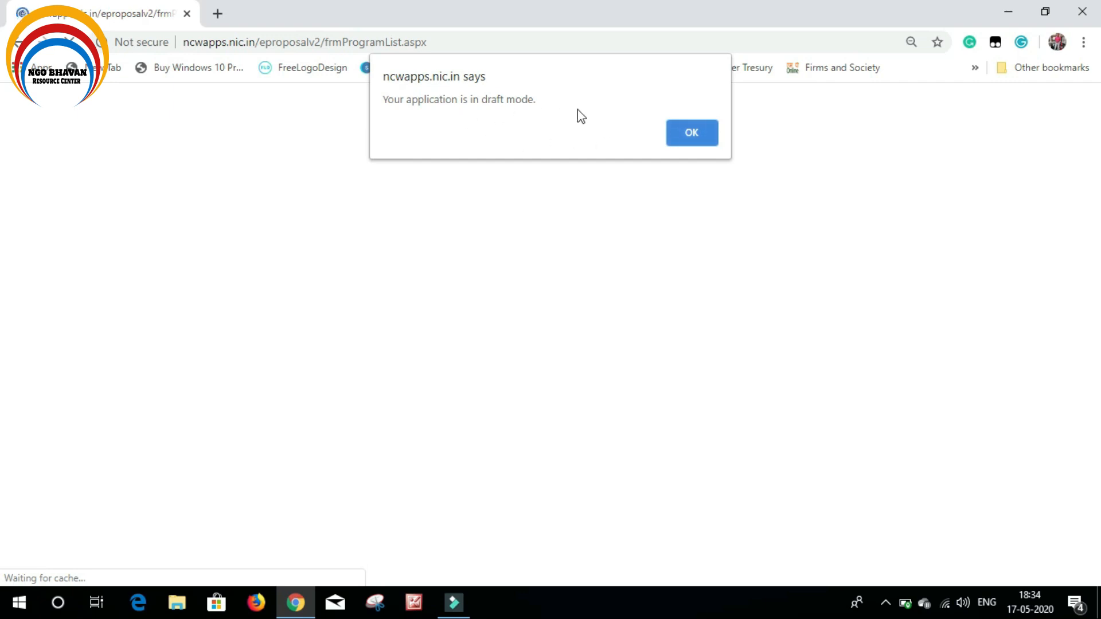
Acknowledge the draft-mode alert and scroll down to the Basic Details of the Proposal fields
{"action": "left_click", "coordinate": [707, 133]}
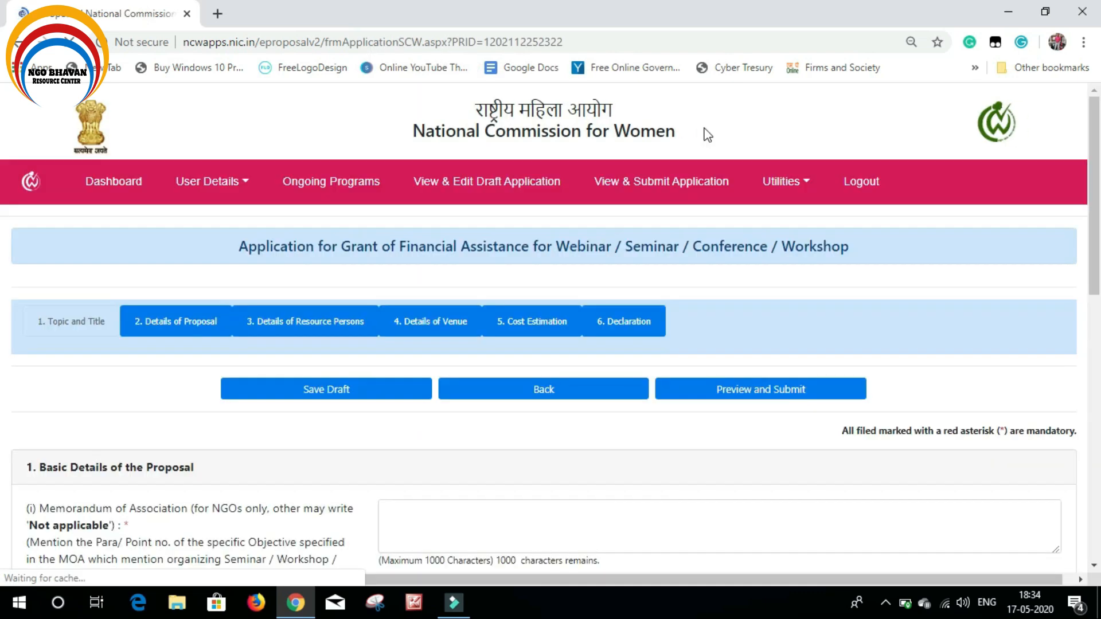
{"action": "scroll", "coordinate": [789, 410], "scroll_direction": "down", "scroll_amount": 3}
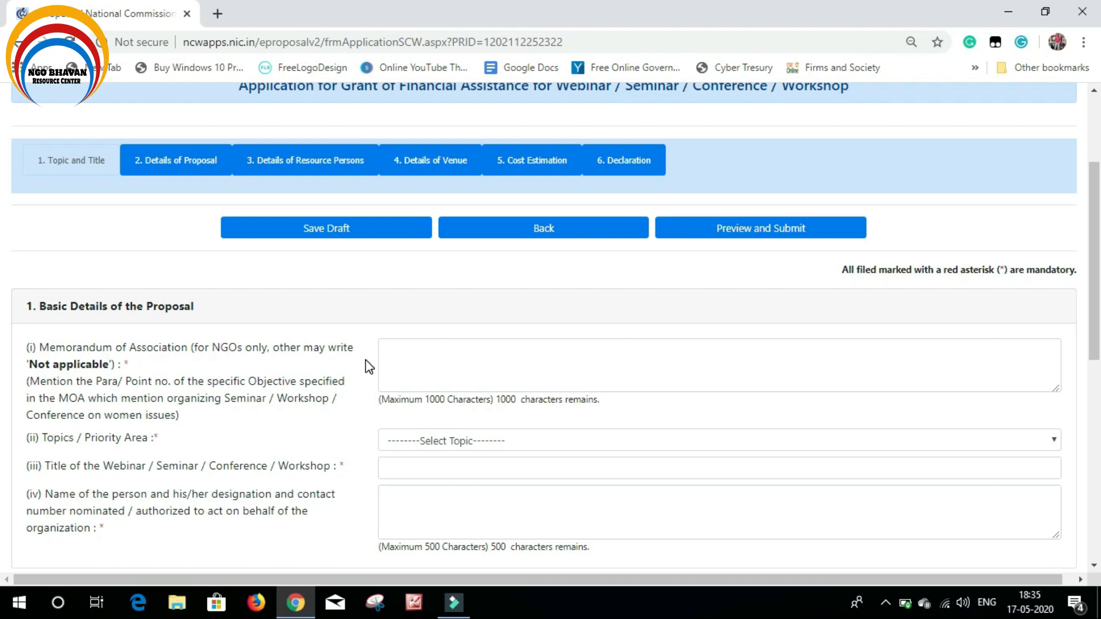
Pick 'Cyber Crime - Cyber Crime against Women: Precautions and Strategies' as topic, replacing an earlier Women Mental Health choice
{"action": "left_click", "coordinate": [481, 348]}
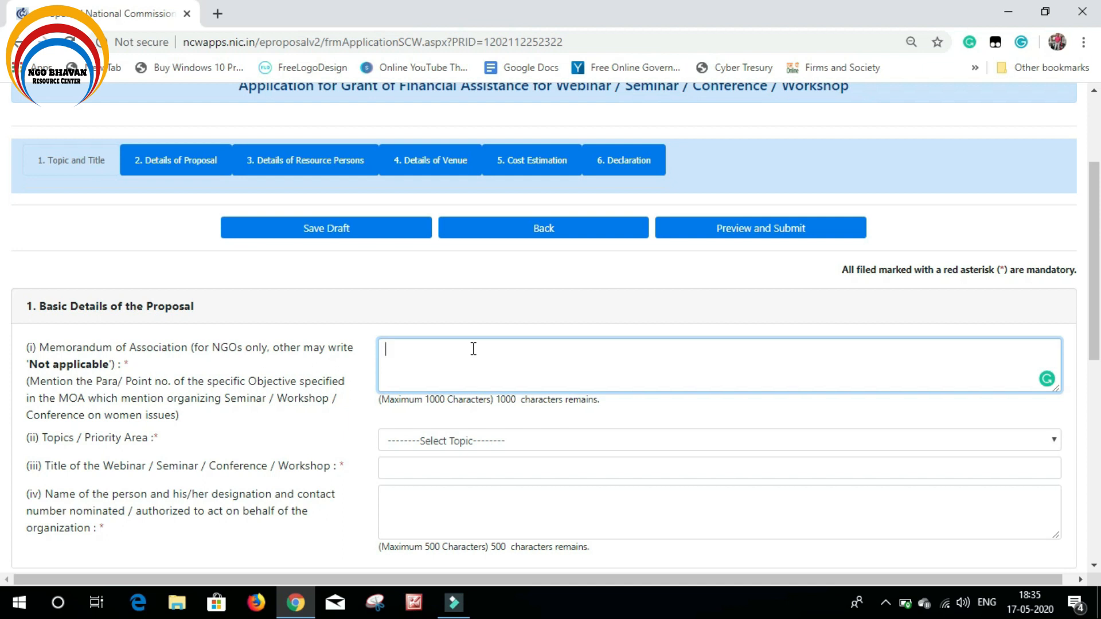
{"action": "left_click", "coordinate": [470, 440]}
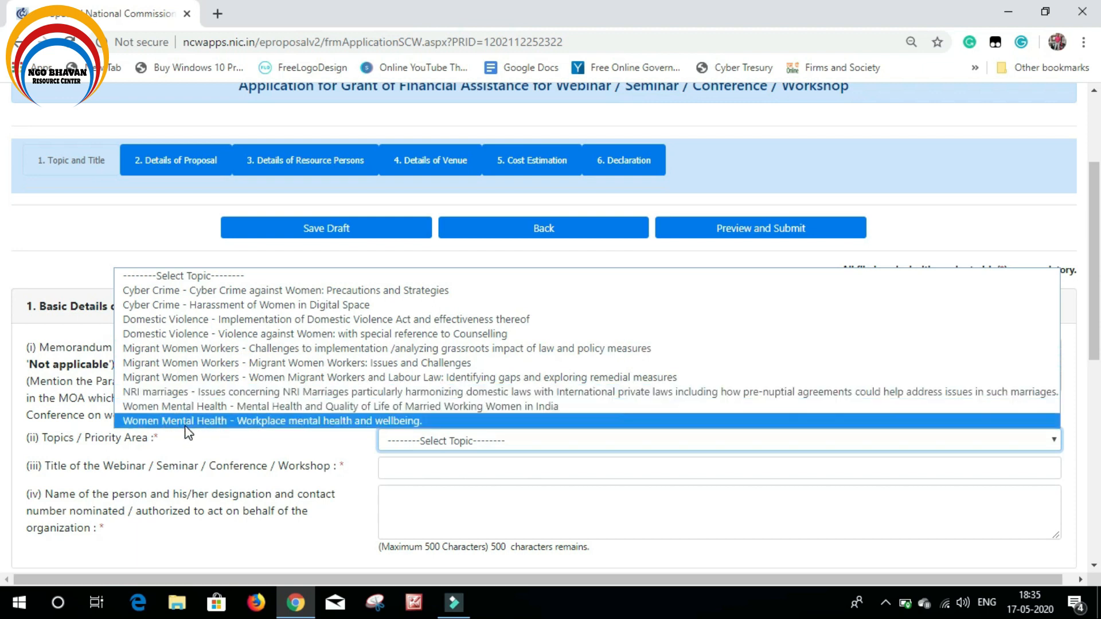
{"action": "left_click", "coordinate": [966, 232]}
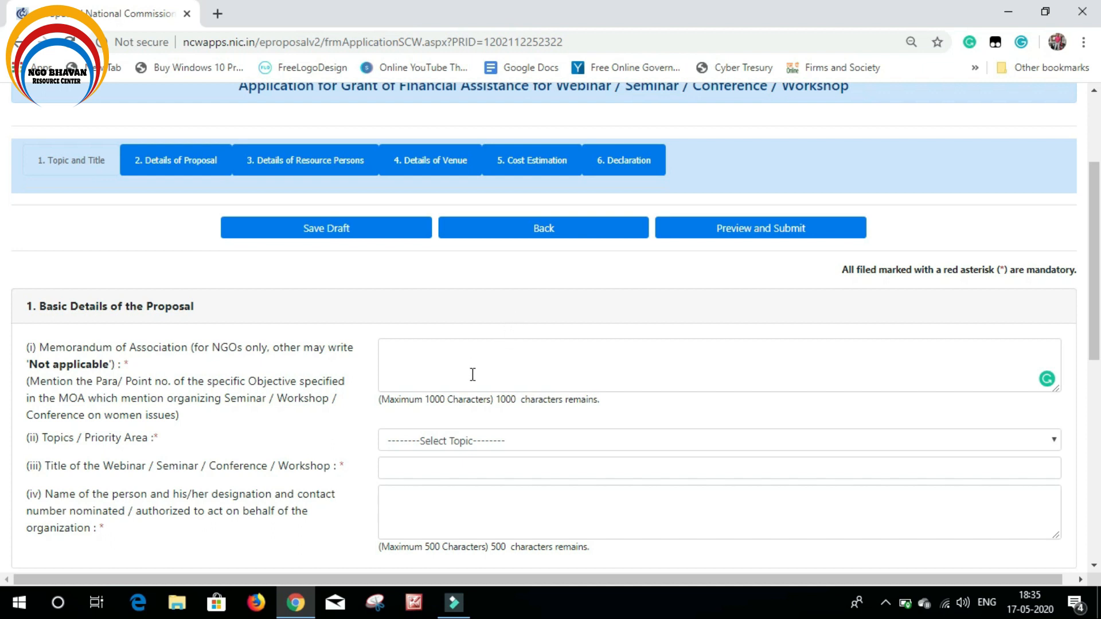
{"action": "left_click", "coordinate": [456, 443]}
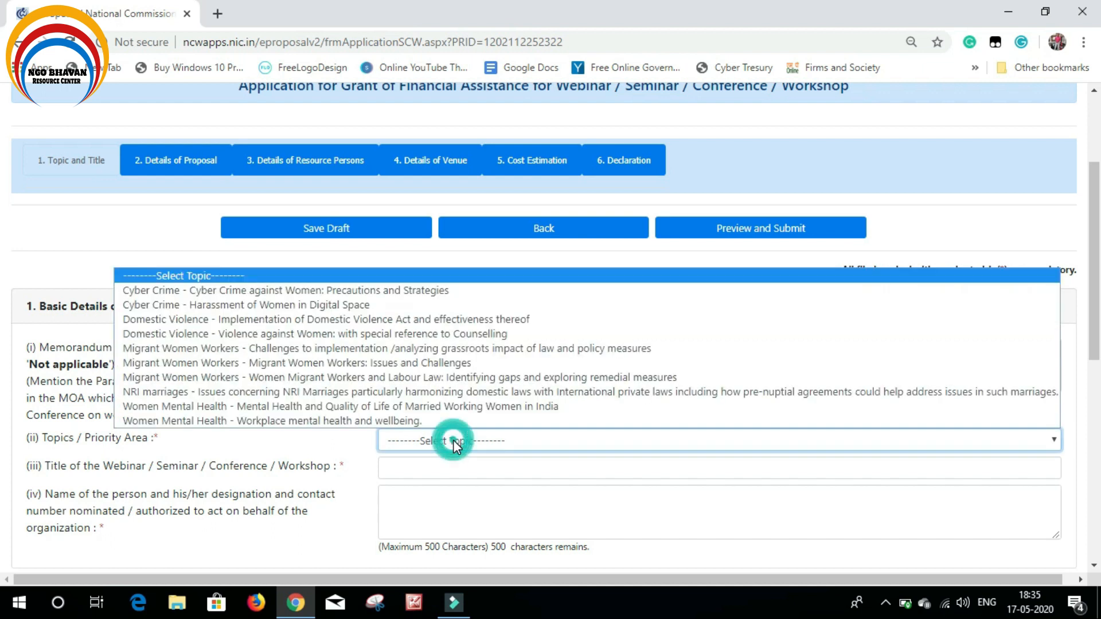
{"action": "left_click", "coordinate": [235, 405]}
{"action": "left_click", "coordinate": [483, 357]}
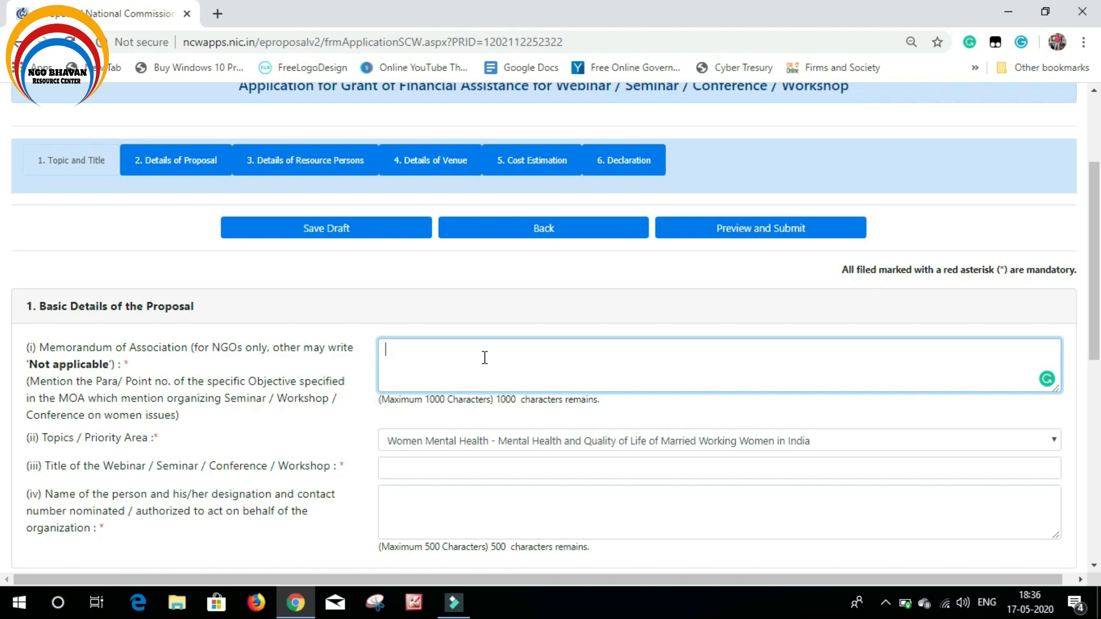
{"action": "left_click", "coordinate": [451, 439]}
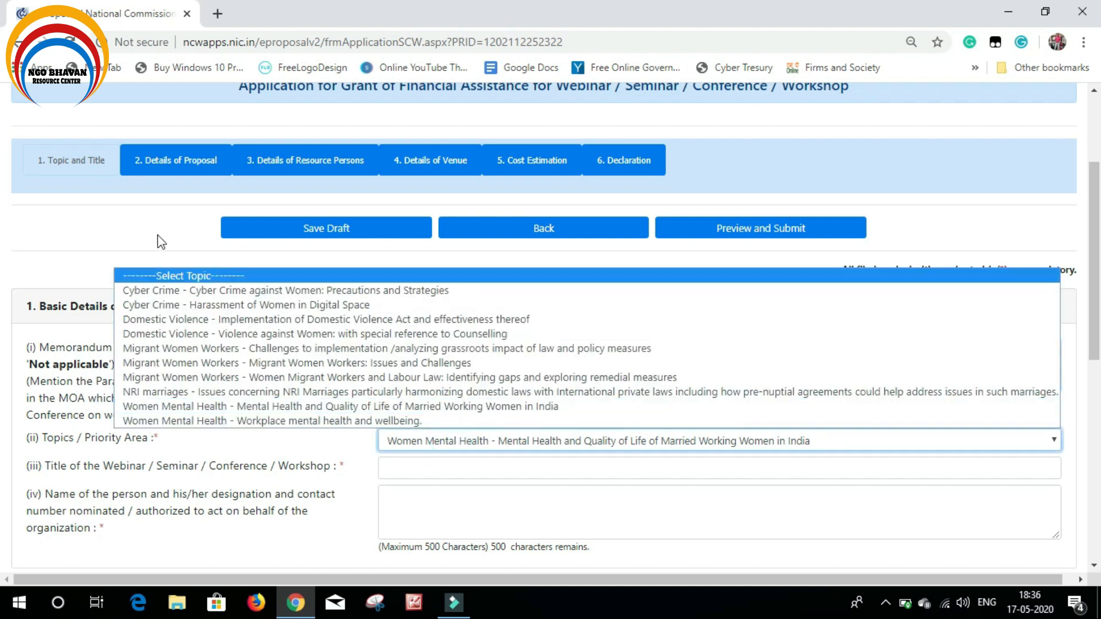
{"action": "left_click", "coordinate": [159, 287]}
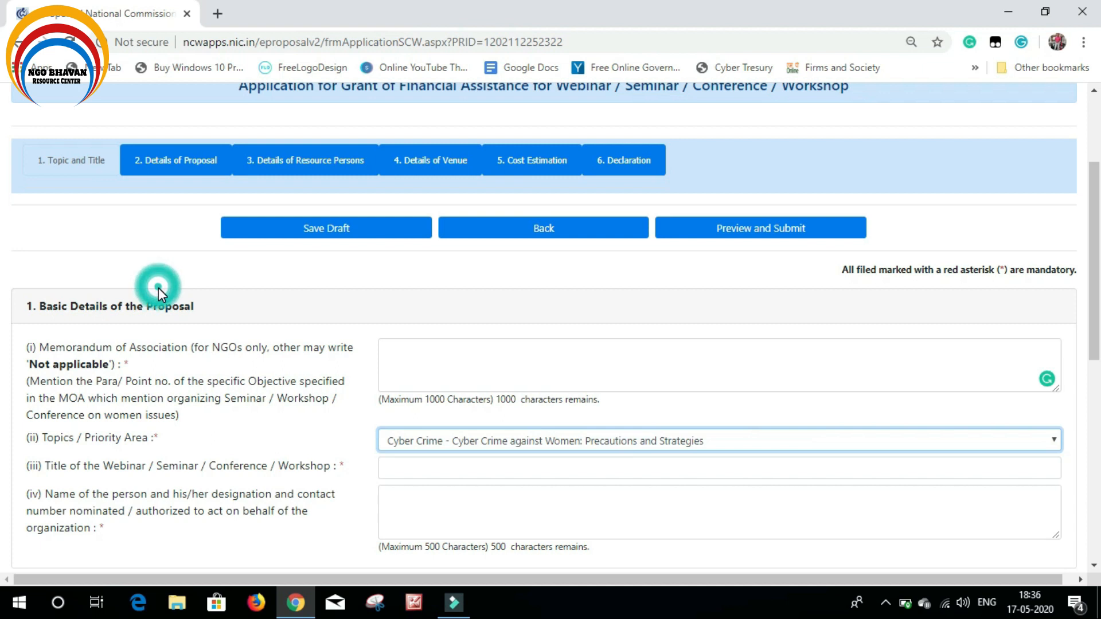
{"action": "left_click", "coordinate": [438, 357]}
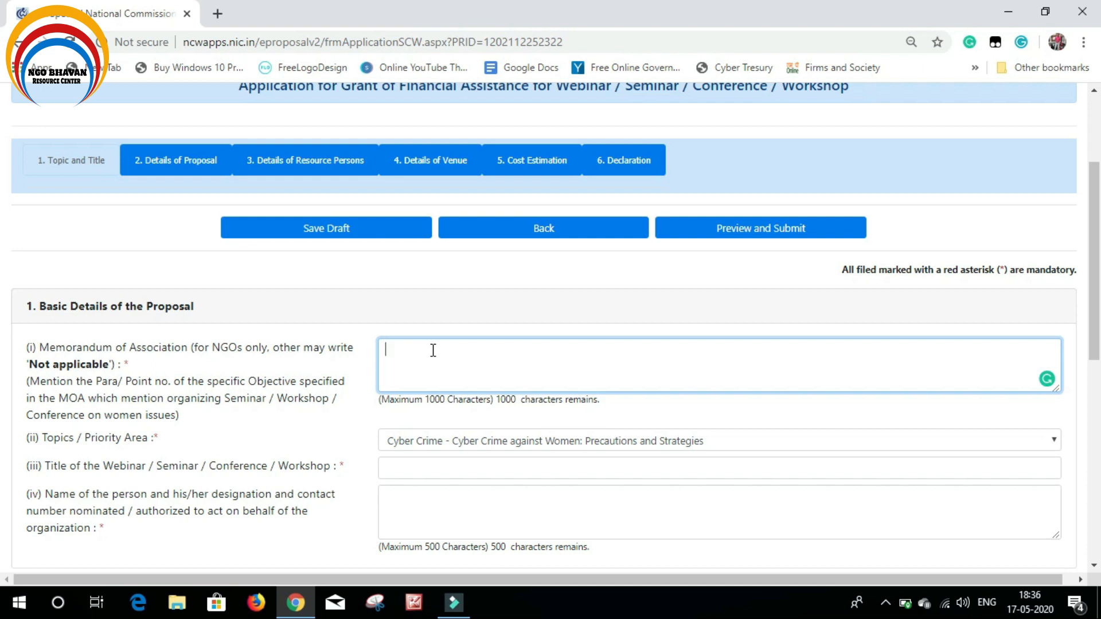
{"action": "type", "text": "12"}
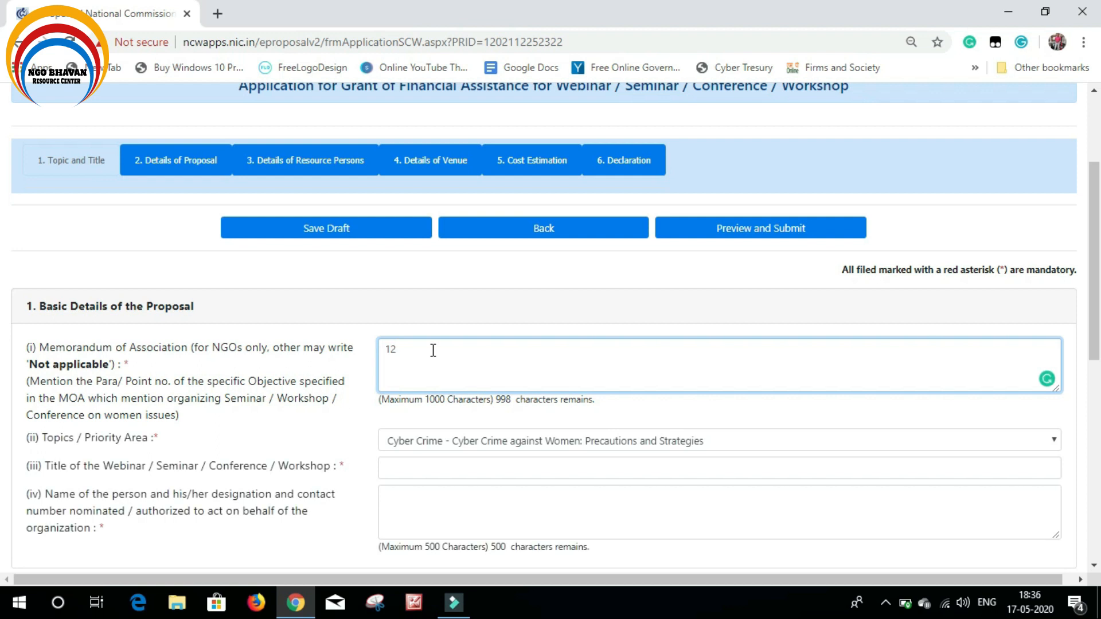
{"action": "key", "text": "BackSpace"}
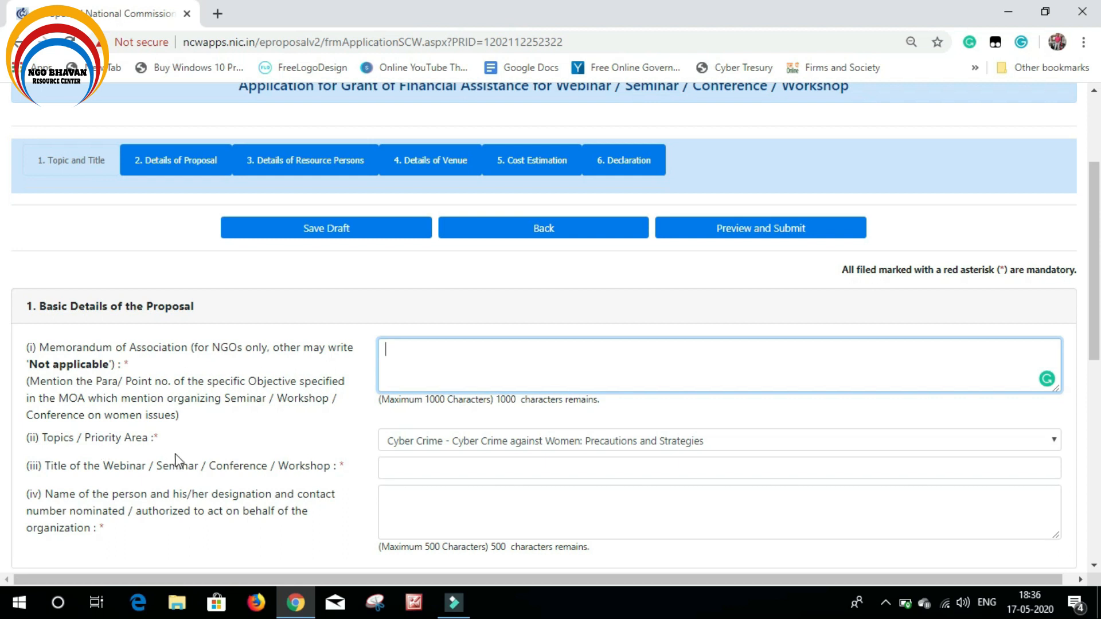
{"action": "left_click", "coordinate": [731, 443]}
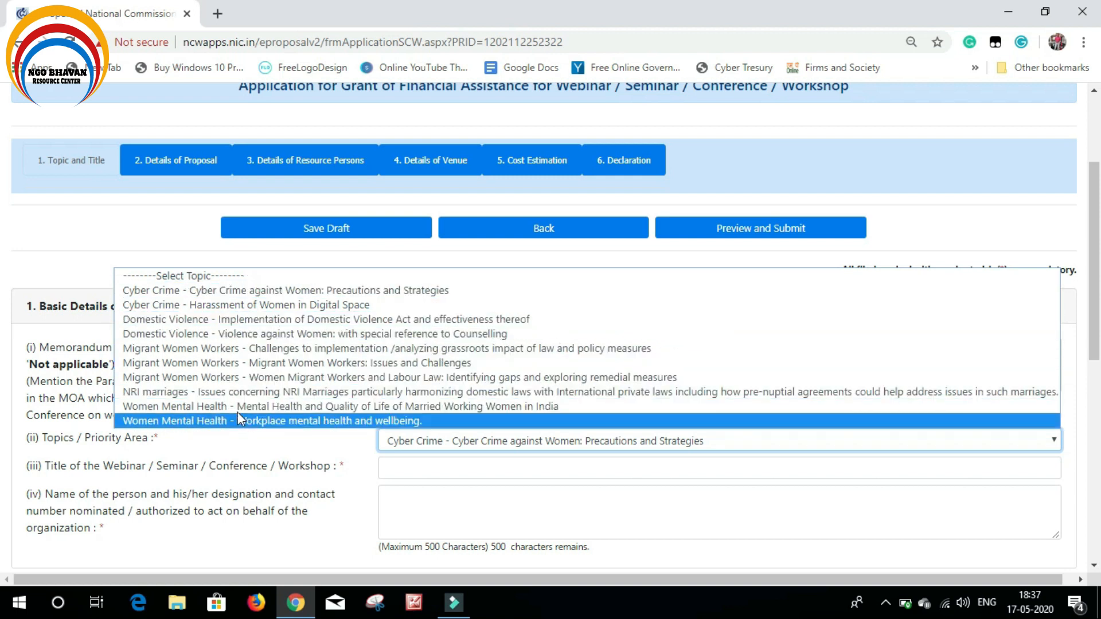
{"action": "key", "text": "Up"}
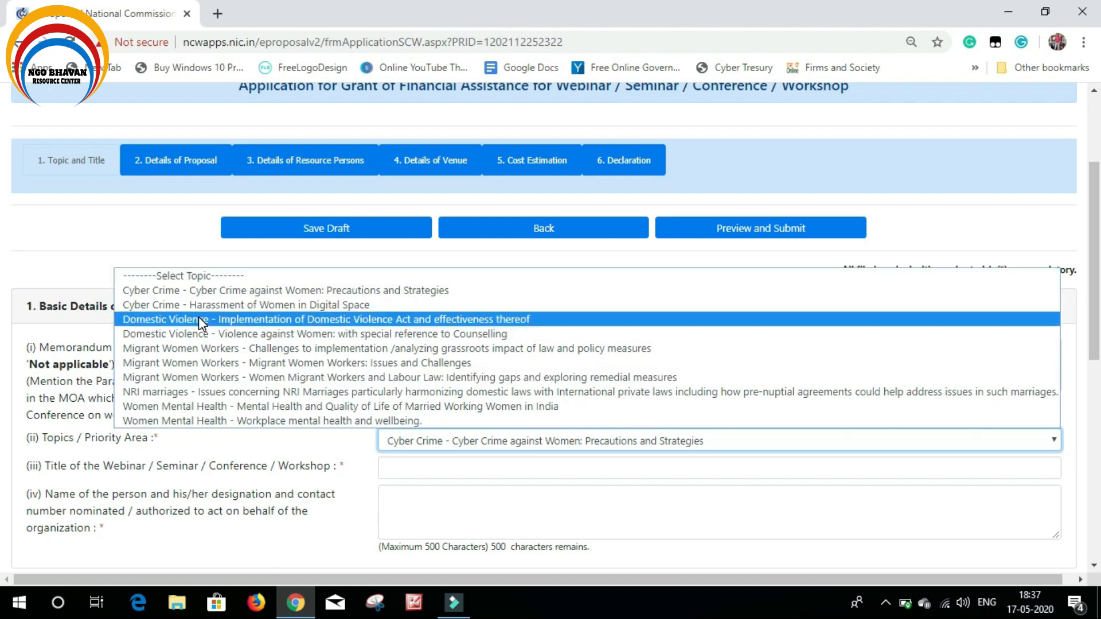
{"action": "left_click", "coordinate": [156, 255]}
{"action": "scroll", "coordinate": [301, 419], "scroll_direction": "down", "scroll_amount": 1}
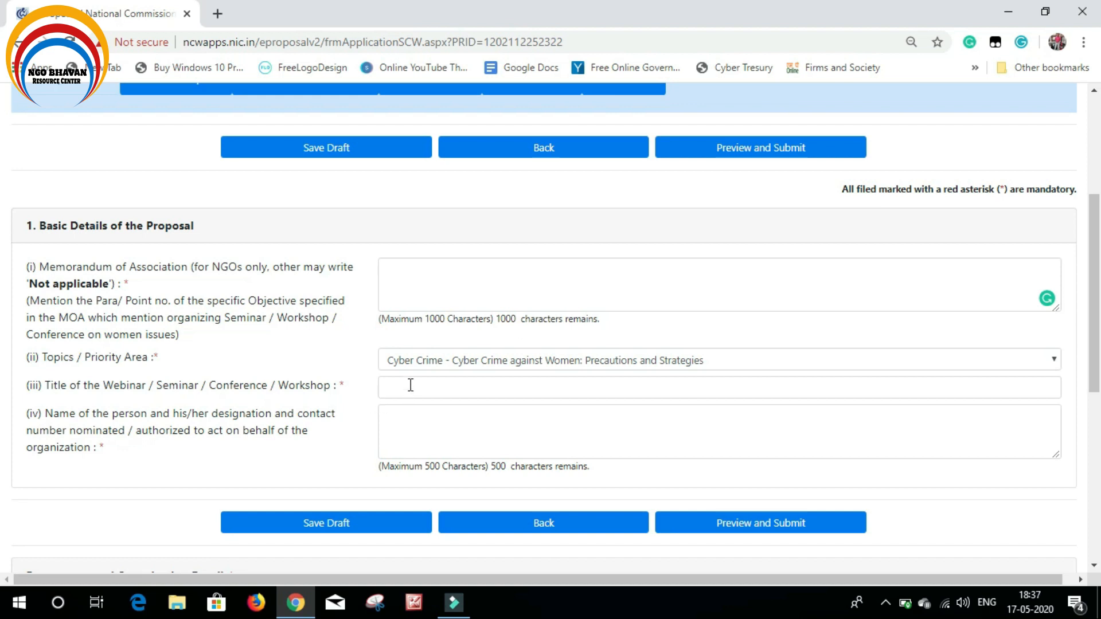
{"action": "left_click", "coordinate": [440, 363]}
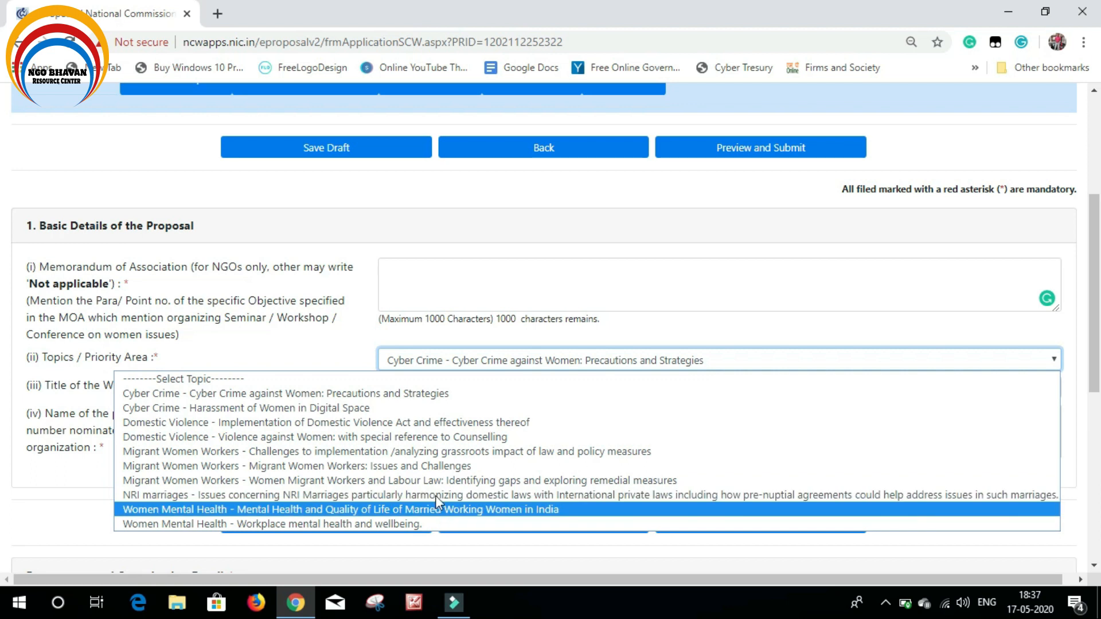
{"action": "left_click", "coordinate": [49, 484]}
{"action": "left_click", "coordinate": [421, 387]}
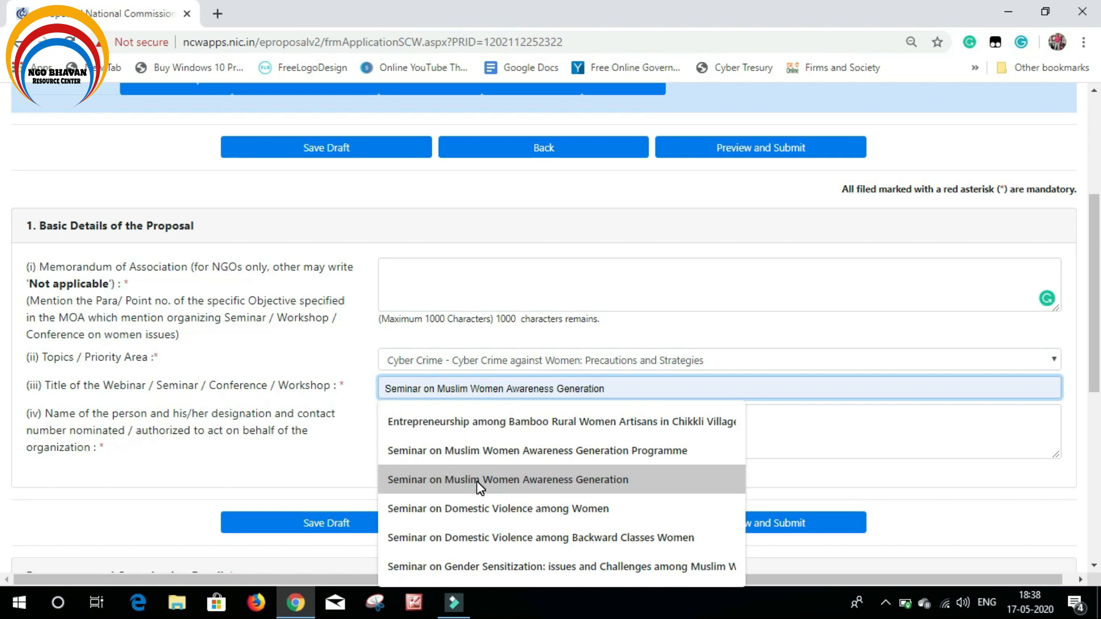
{"action": "left_click", "coordinate": [291, 459]}
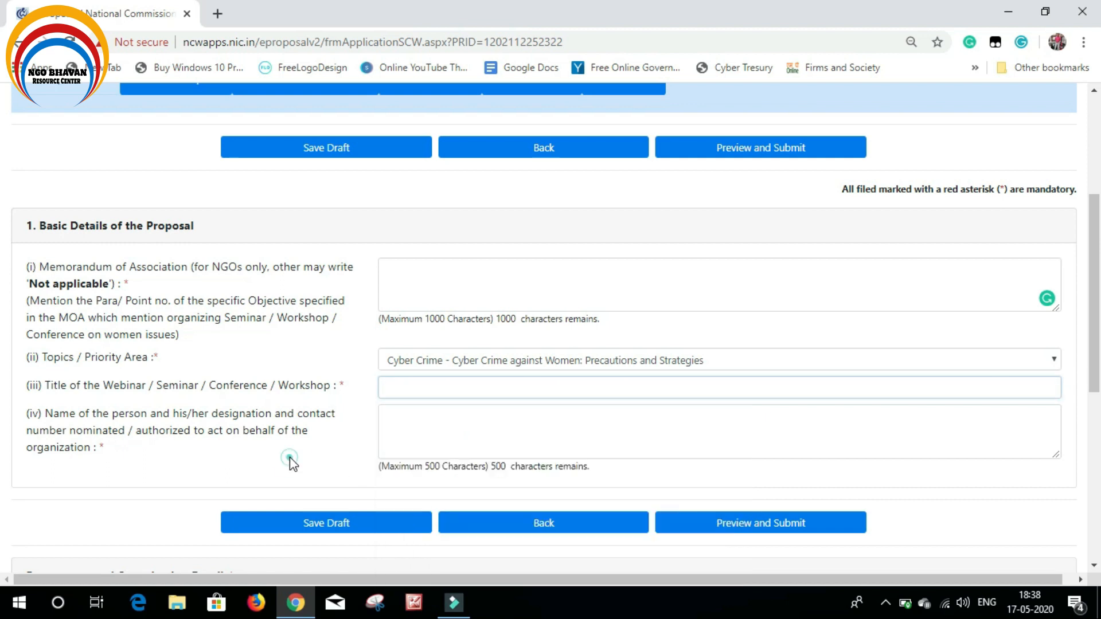
{"action": "left_click", "coordinate": [436, 391]}
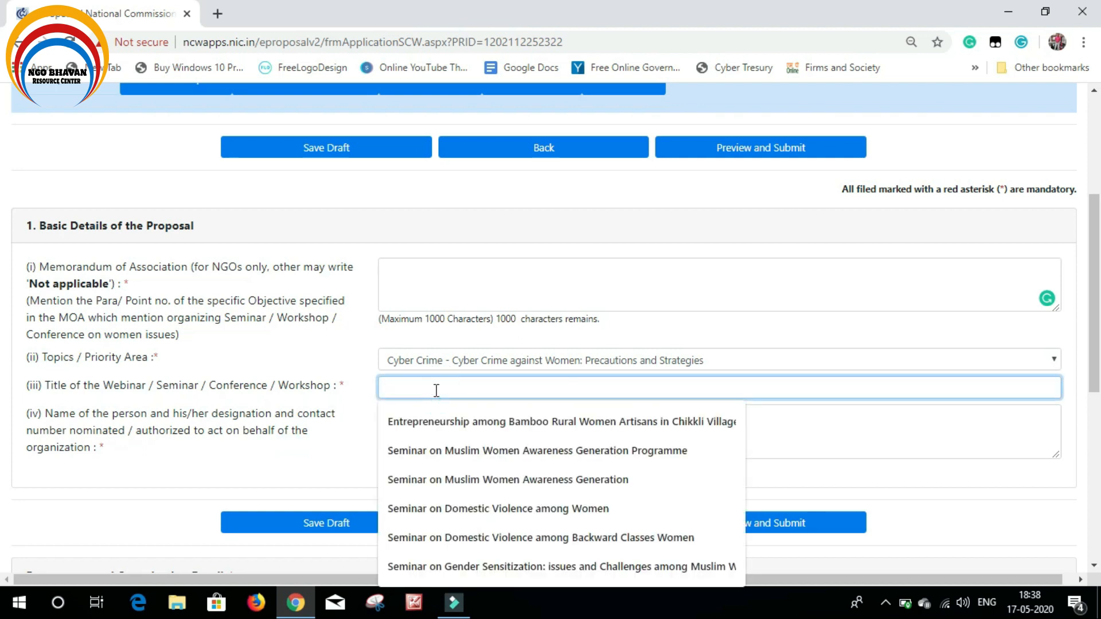
{"action": "left_click", "coordinate": [274, 468]}
{"action": "scroll", "coordinate": [281, 435], "scroll_direction": "down", "scroll_amount": 1}
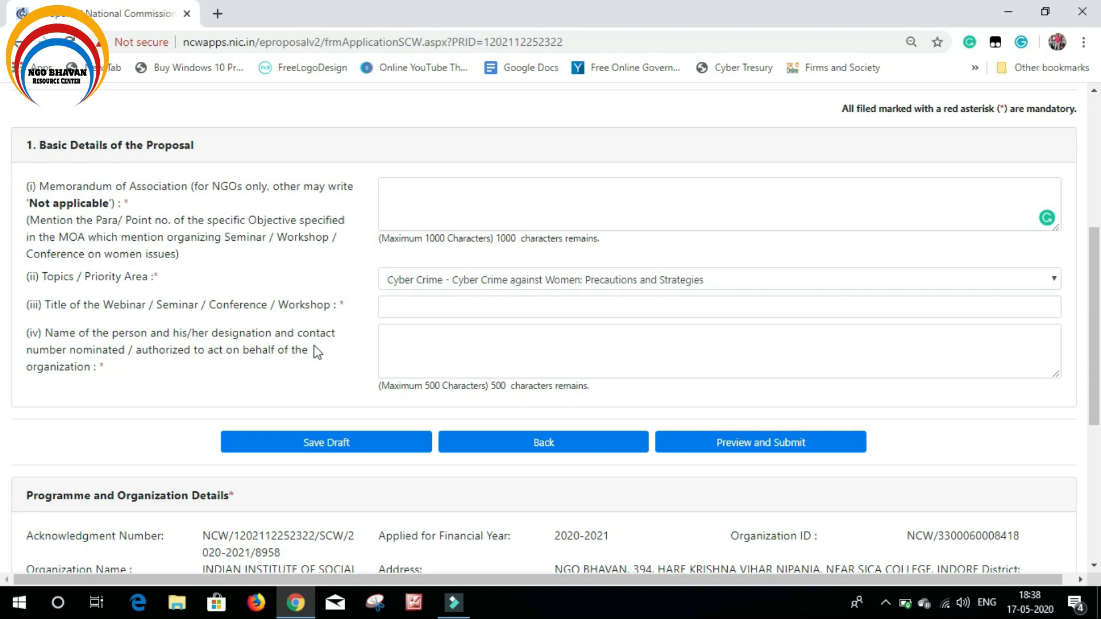
{"action": "left_click", "coordinate": [414, 338]}
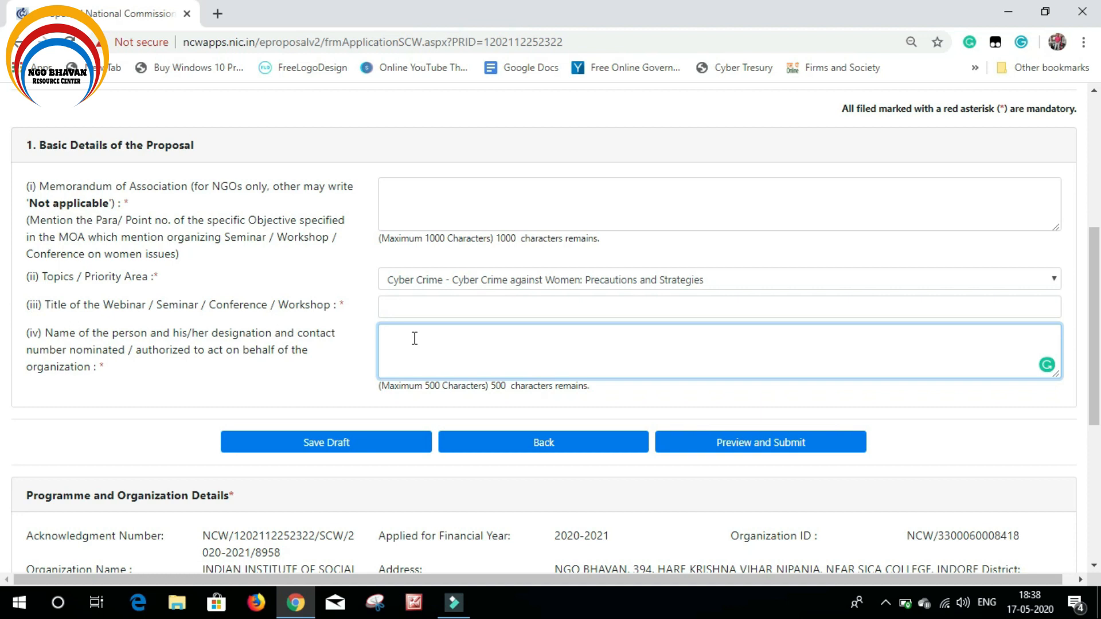
{"action": "left_click", "coordinate": [335, 443]}
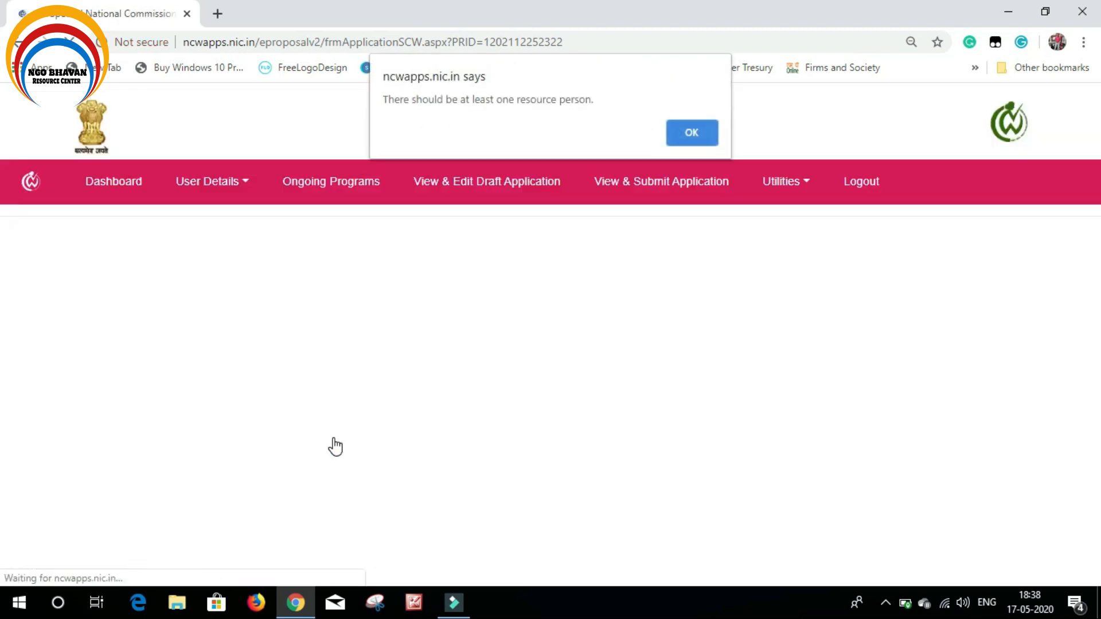
{"action": "left_click", "coordinate": [690, 132]}
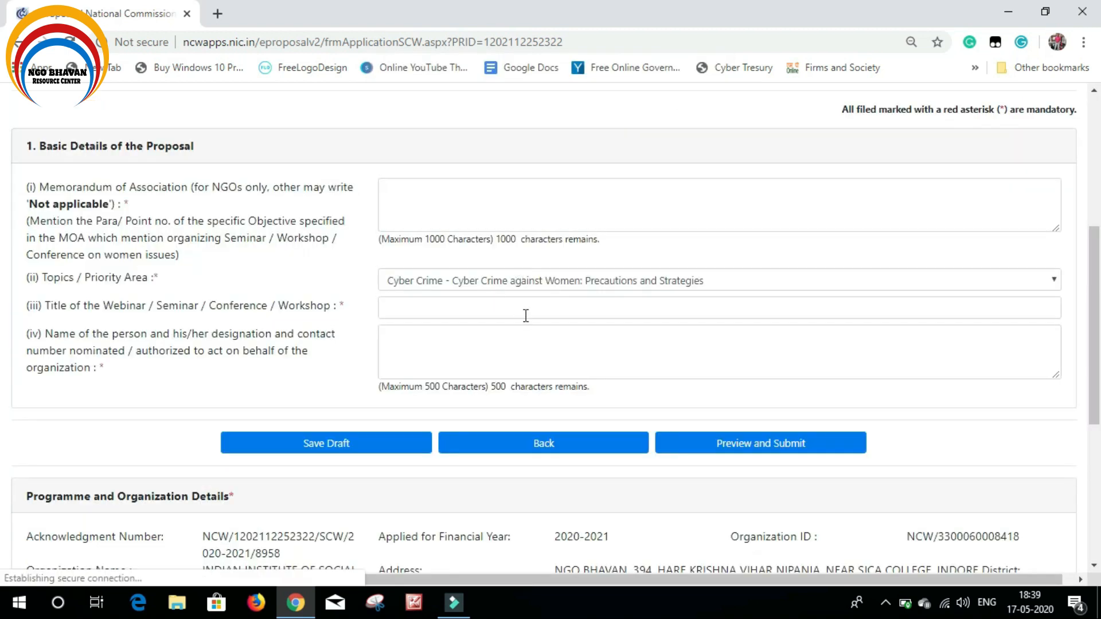
{"action": "scroll", "coordinate": [511, 323], "scroll_direction": "up", "scroll_amount": 1}
{"action": "scroll", "coordinate": [239, 281], "scroll_direction": "up", "scroll_amount": 1}
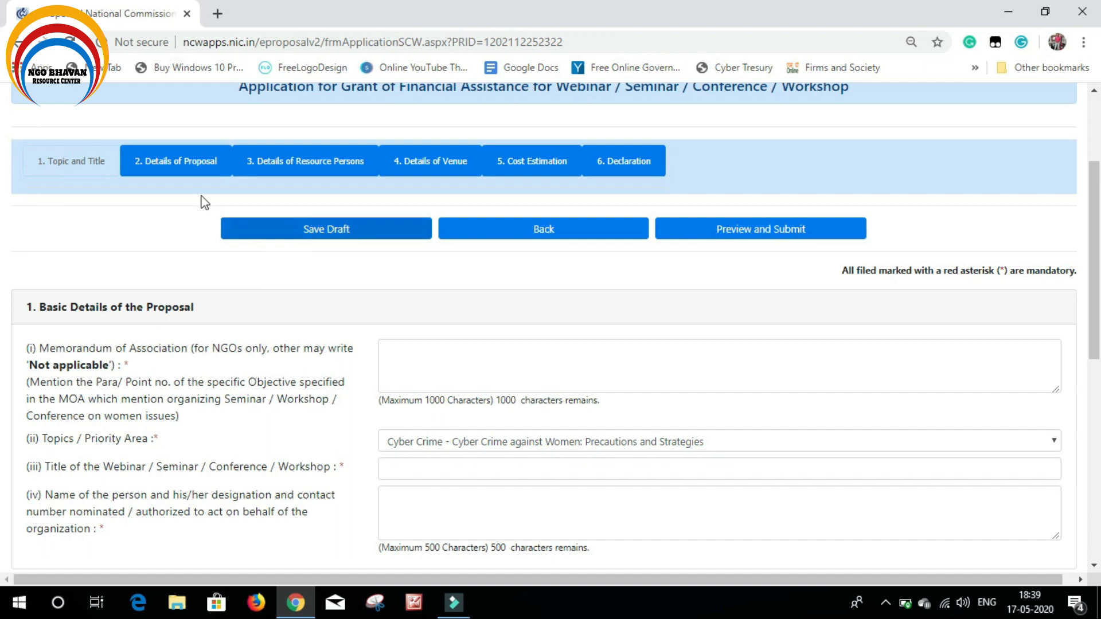
Switch to the '2. Details of Proposal' tab and click into the Objective and Expected outcome boxes
{"action": "scroll", "coordinate": [155, 216], "scroll_direction": "up", "scroll_amount": 1}
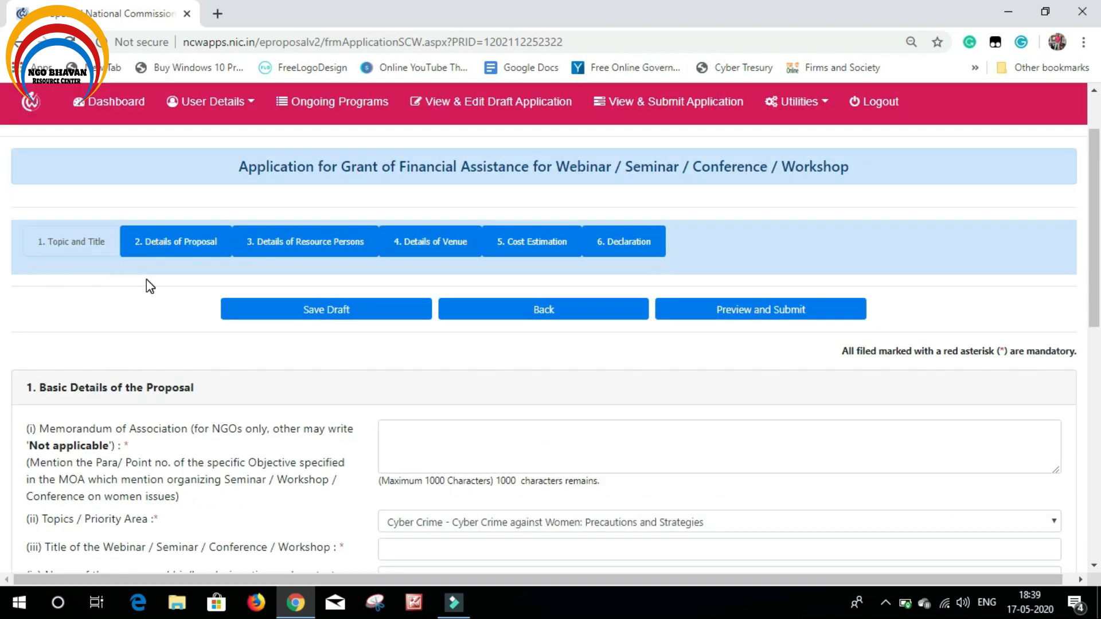
{"action": "left_click", "coordinate": [160, 242]}
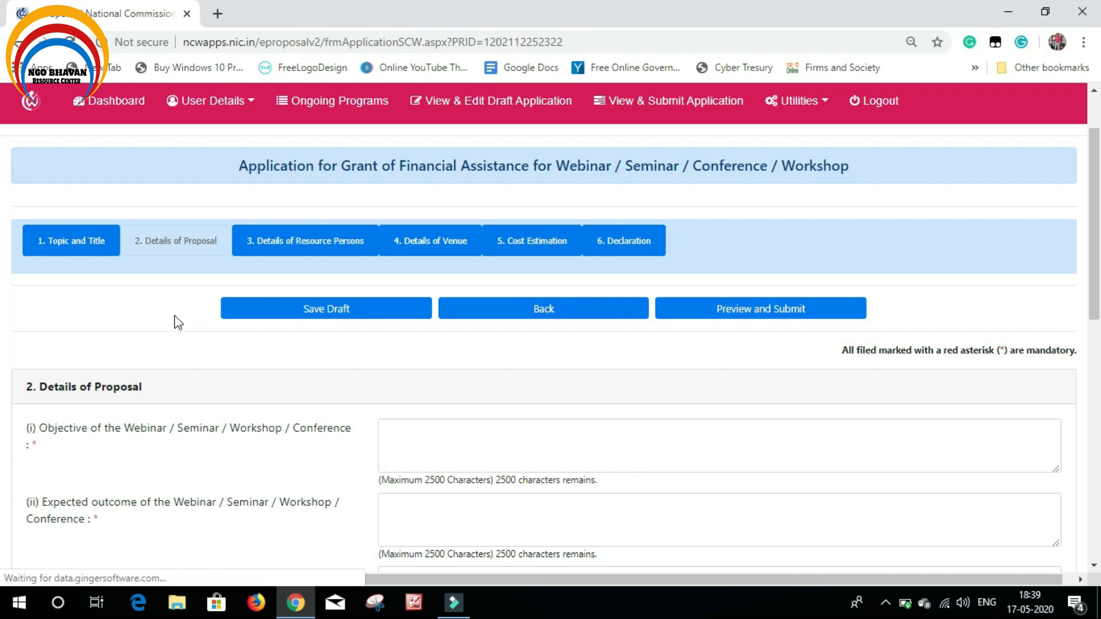
{"action": "scroll", "coordinate": [174, 321], "scroll_direction": "down", "scroll_amount": 3}
{"action": "left_click", "coordinate": [431, 274]}
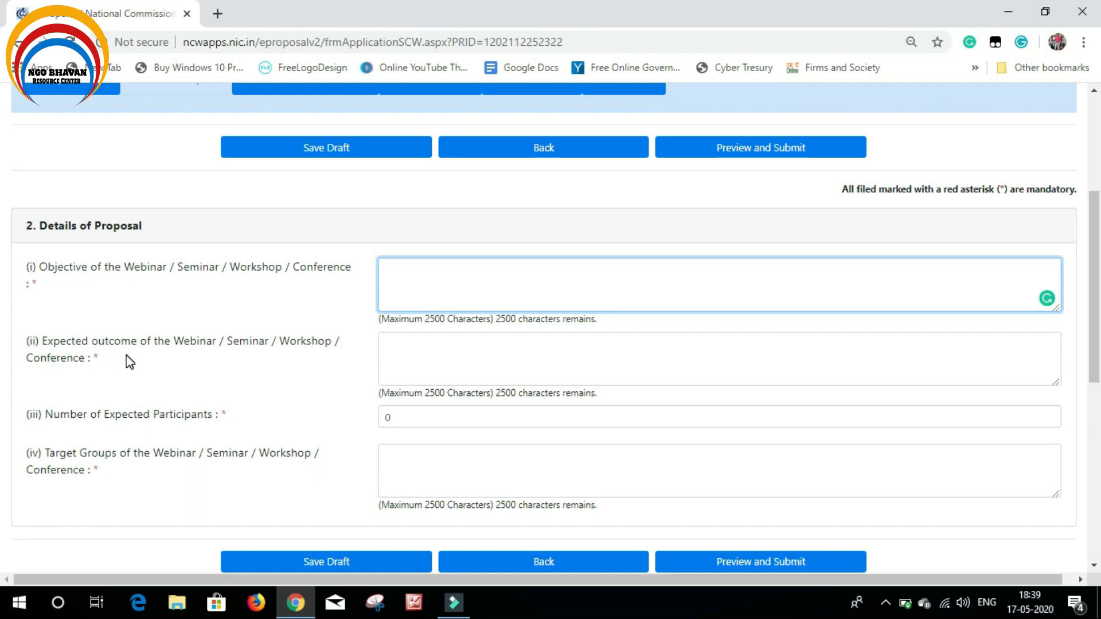
{"action": "left_click", "coordinate": [430, 346]}
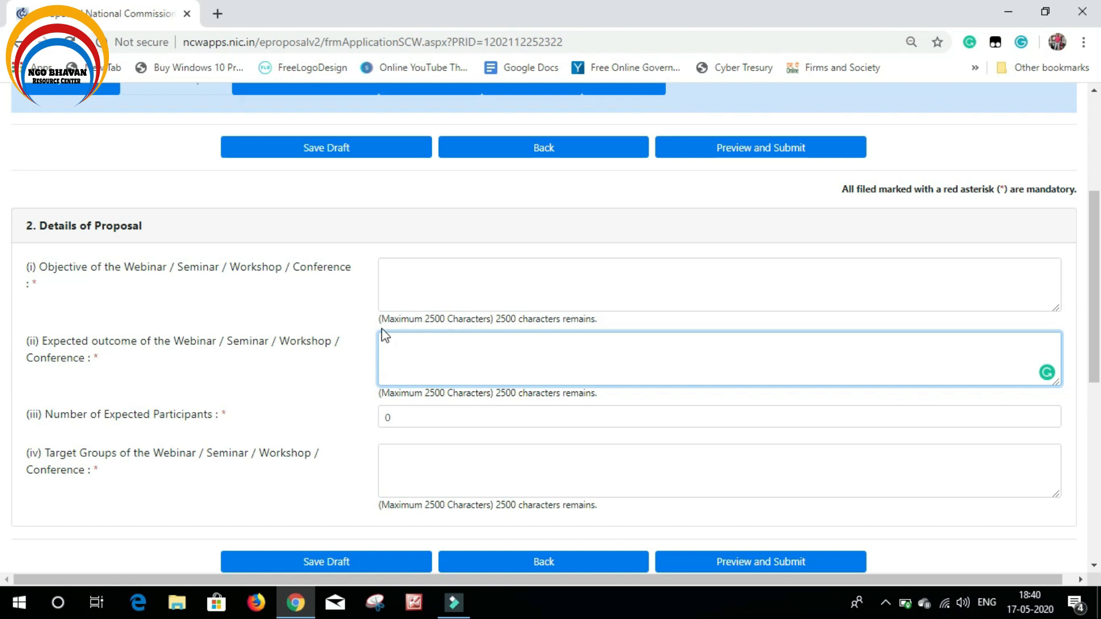
{"action": "left_click", "coordinate": [469, 278]}
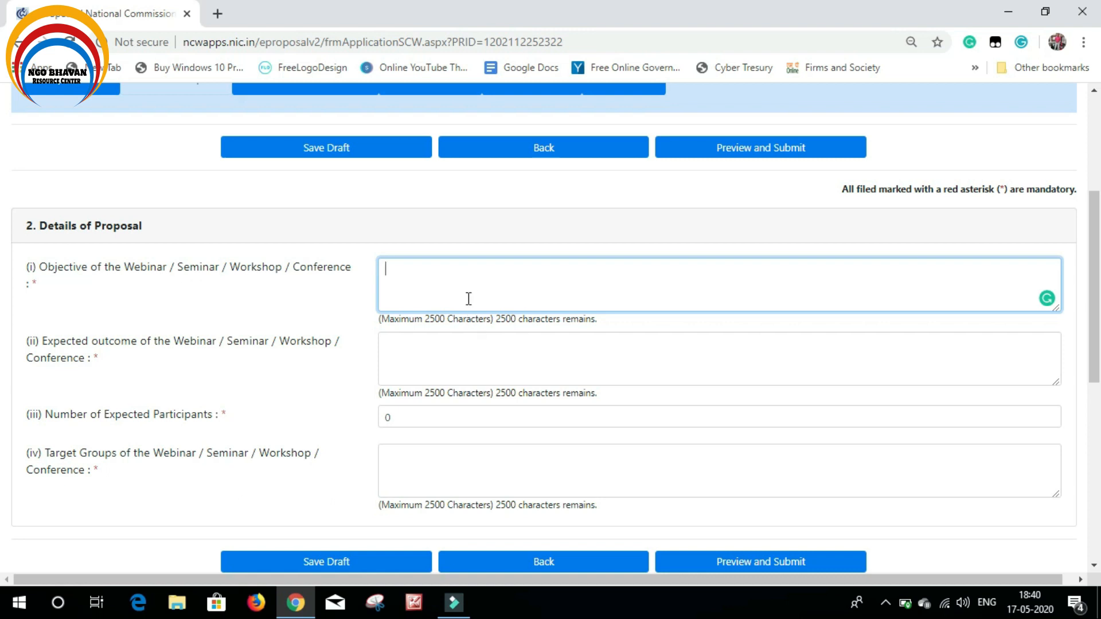
{"action": "scroll", "coordinate": [213, 360], "scroll_direction": "down", "scroll_amount": 1}
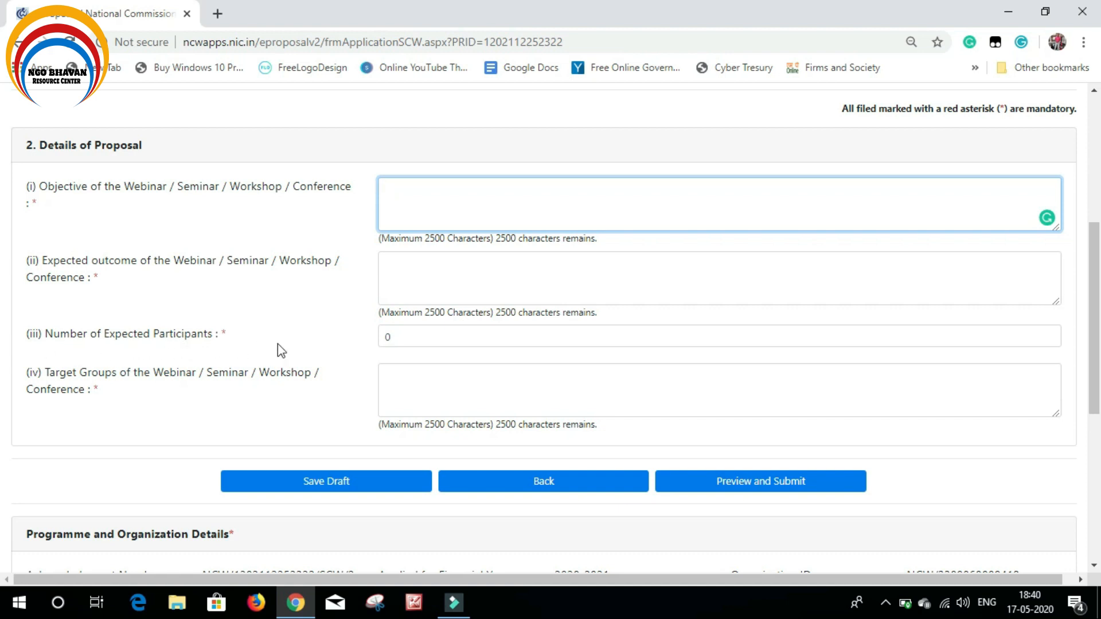
Clear the Number of Expected Participants field, removing the default 0 and a trial value of 120
{"action": "left_click", "coordinate": [397, 336]}
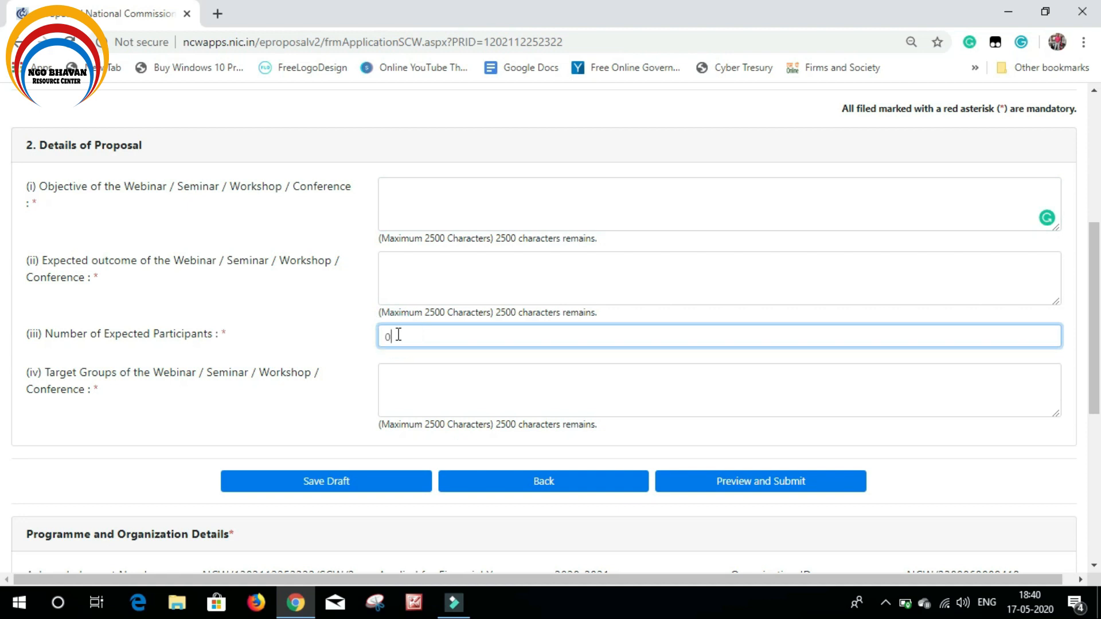
{"action": "key", "text": "BackSpace"}
{"action": "type", "text": "120"}
{"action": "left_click", "coordinate": [413, 337]}
{"action": "left_click_drag", "start_coordinate": [412, 337], "coordinate": [377, 337]}
{"action": "key", "text": "BackSpace"}
Save the draft and dismiss the alert demanding a numeric participant count
{"action": "left_click", "coordinate": [420, 387]}
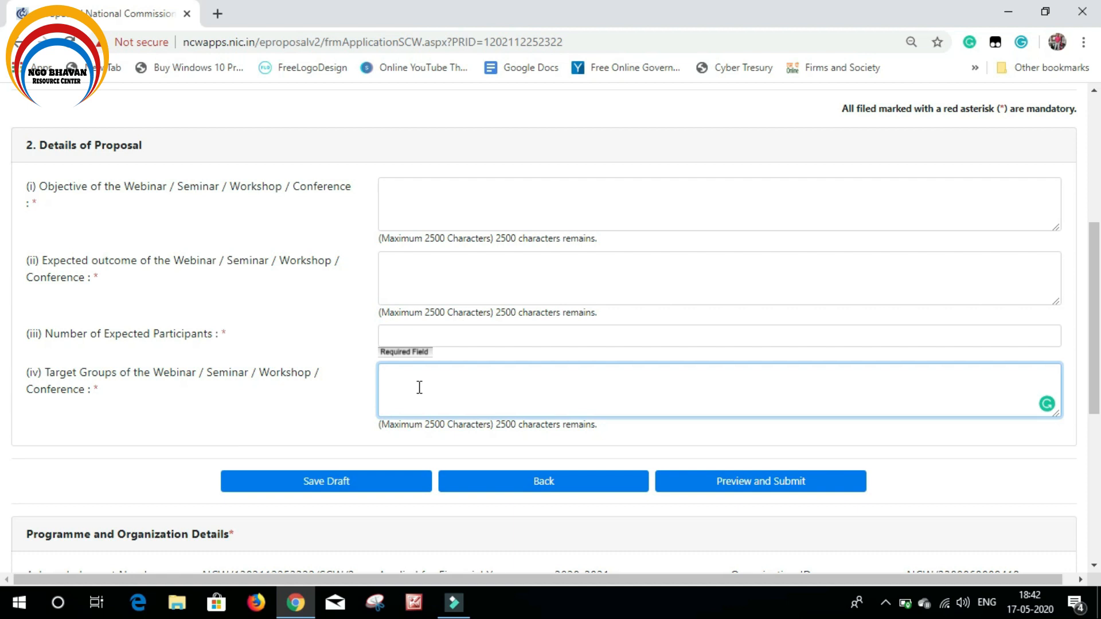
{"action": "left_click", "coordinate": [318, 487]}
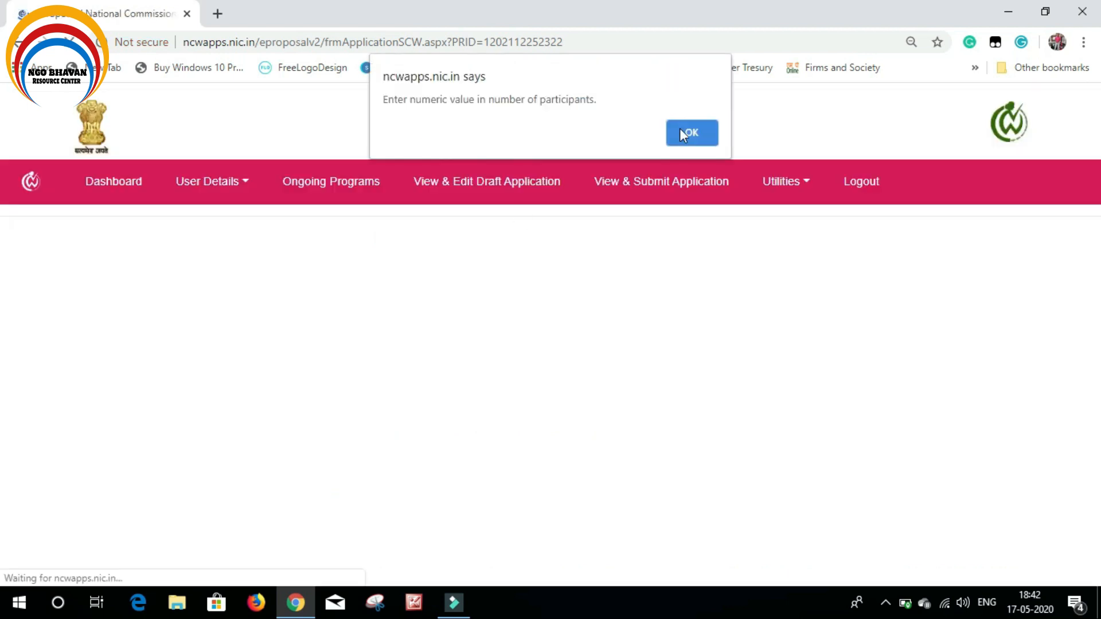
{"action": "left_click", "coordinate": [692, 132]}
{"action": "scroll", "coordinate": [681, 137], "scroll_direction": "down", "scroll_amount": 5}
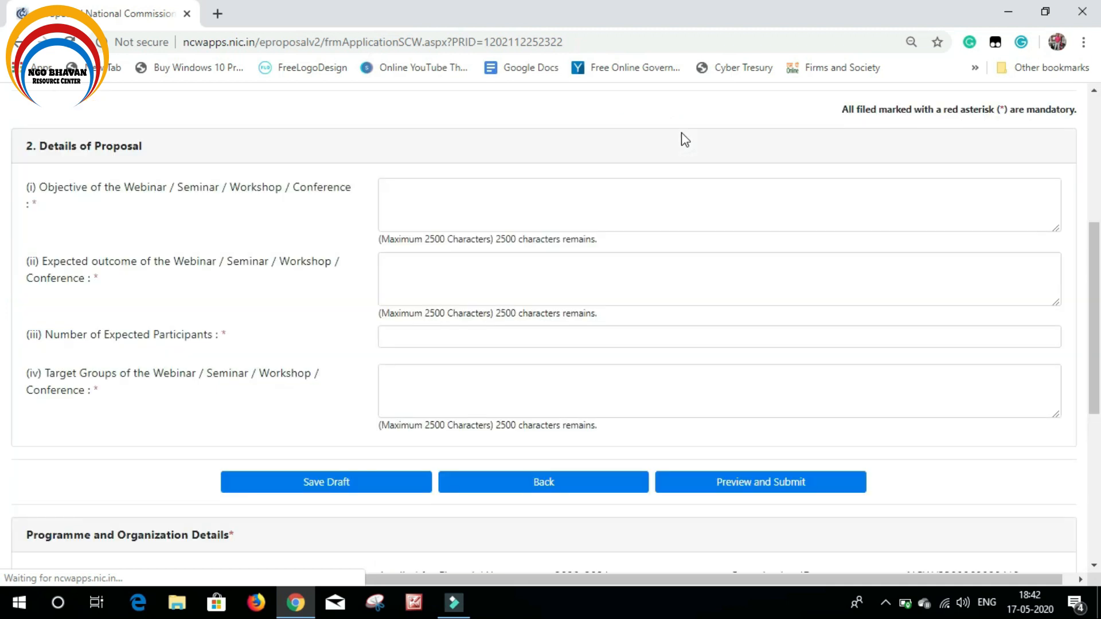
Open the '3. Details of Resource Persons' tab showing the empty 3.1 Add Resource Persons form
{"action": "scroll", "coordinate": [675, 269], "scroll_direction": "up", "scroll_amount": 4}
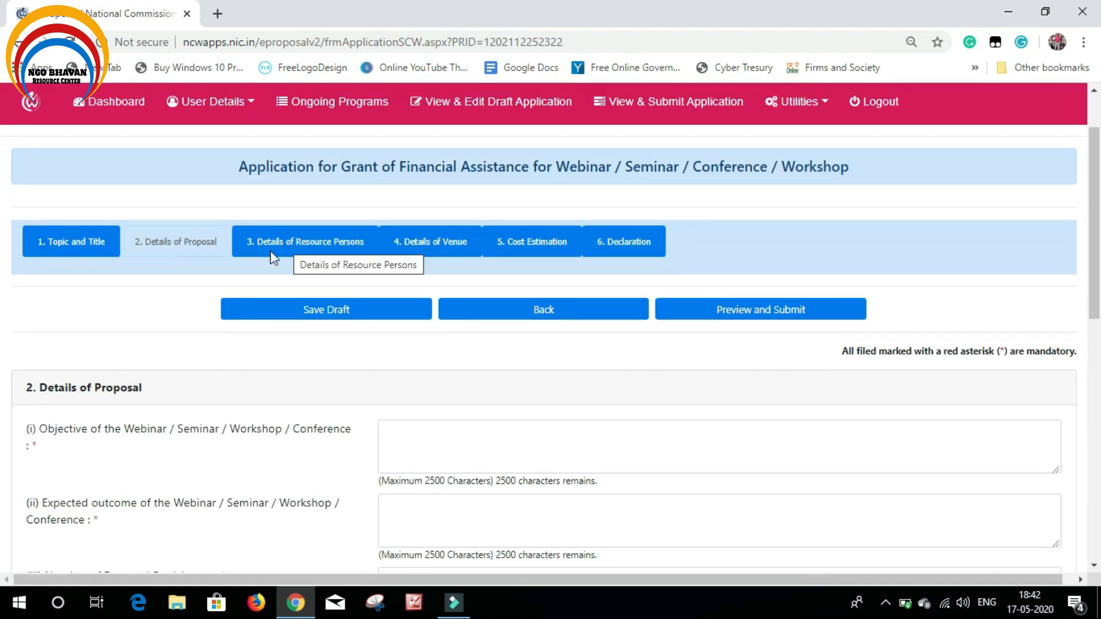
{"action": "left_click", "coordinate": [321, 242]}
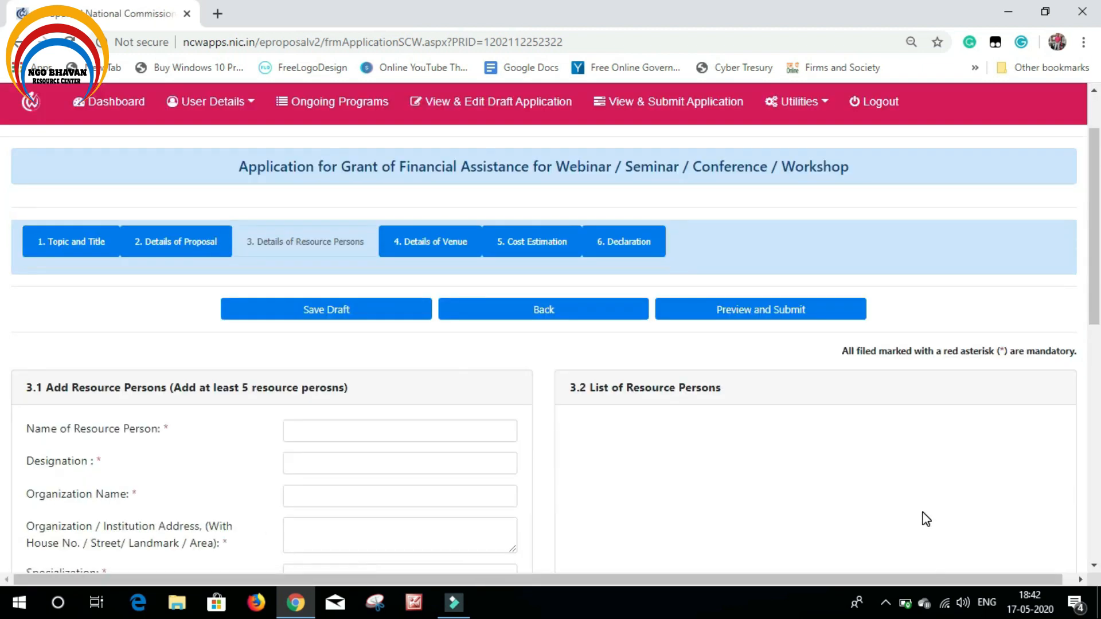
{"action": "scroll", "coordinate": [304, 420], "scroll_direction": "down", "scroll_amount": 1}
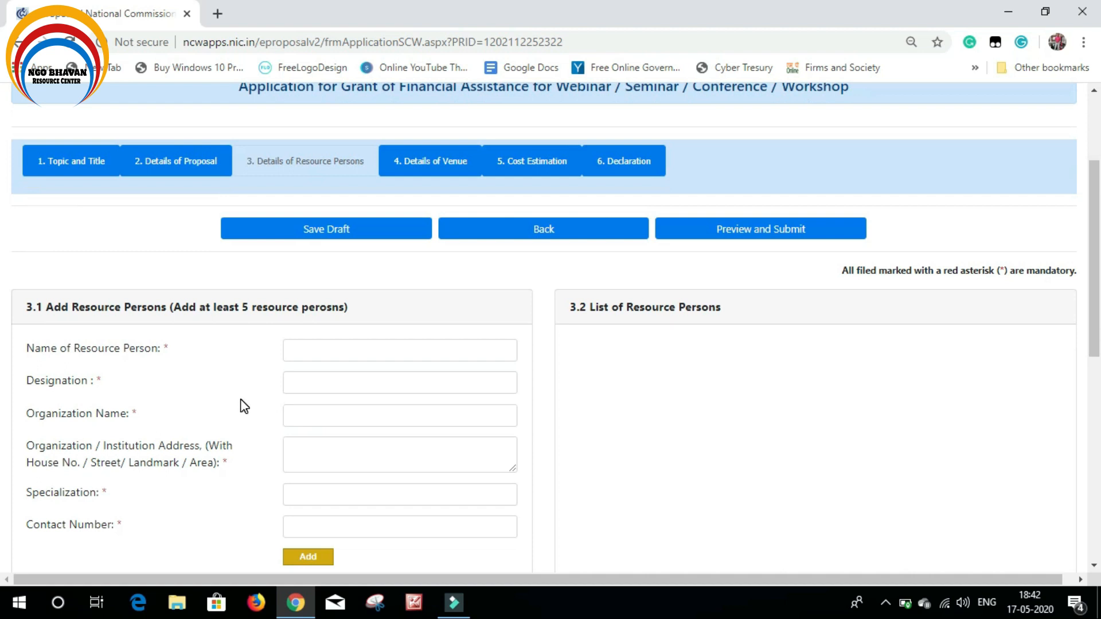
{"action": "scroll", "coordinate": [240, 399], "scroll_direction": "down", "scroll_amount": 1}
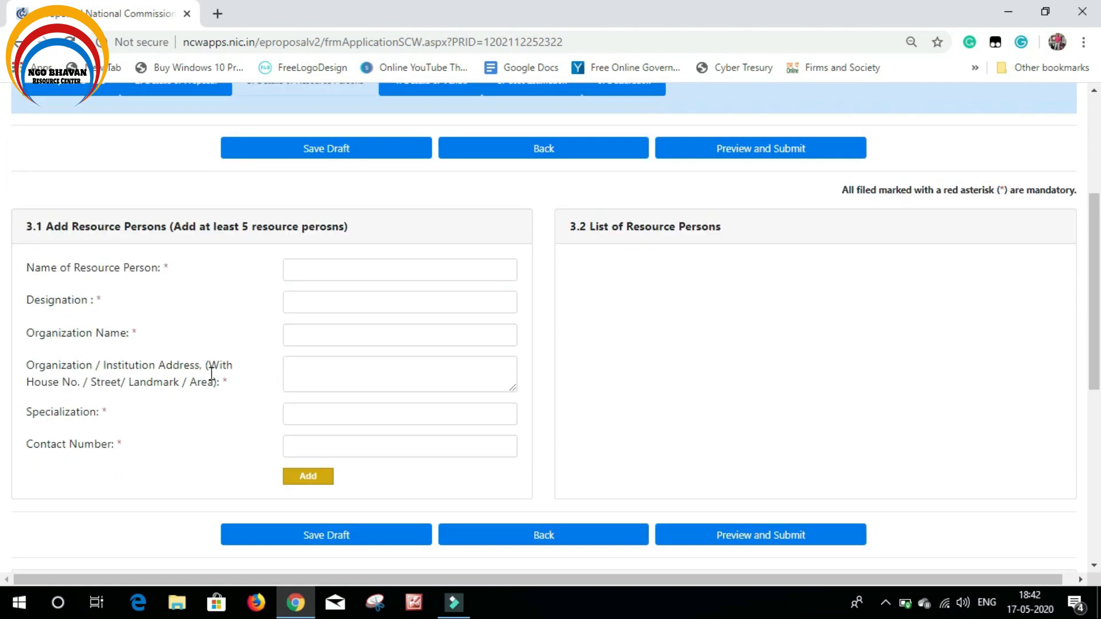
{"action": "left_click", "coordinate": [373, 271]}
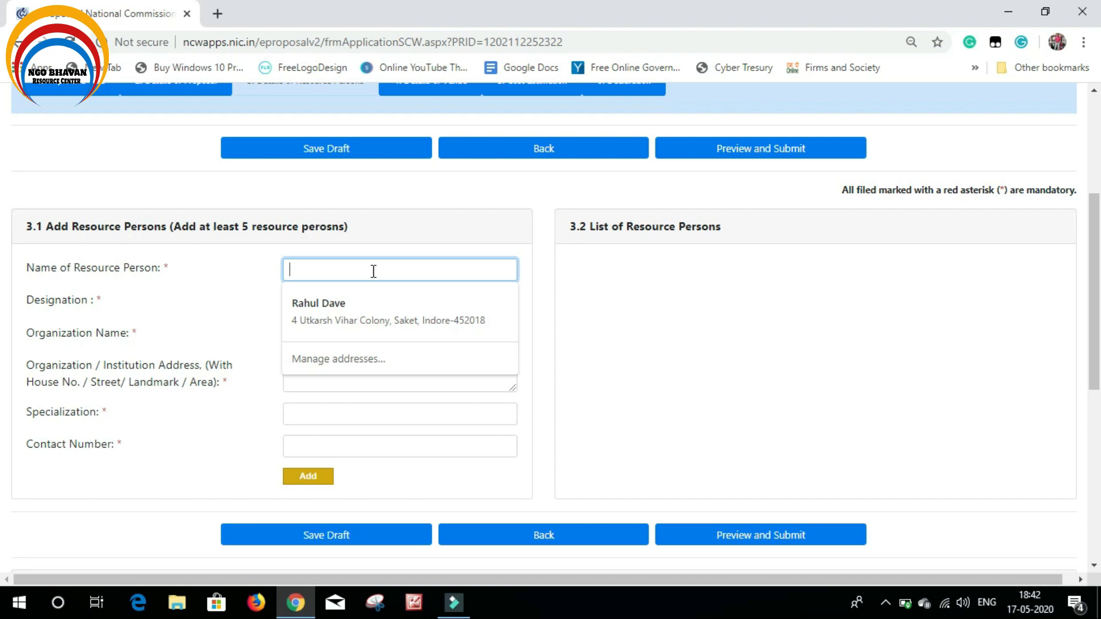
{"action": "left_click", "coordinate": [216, 261]}
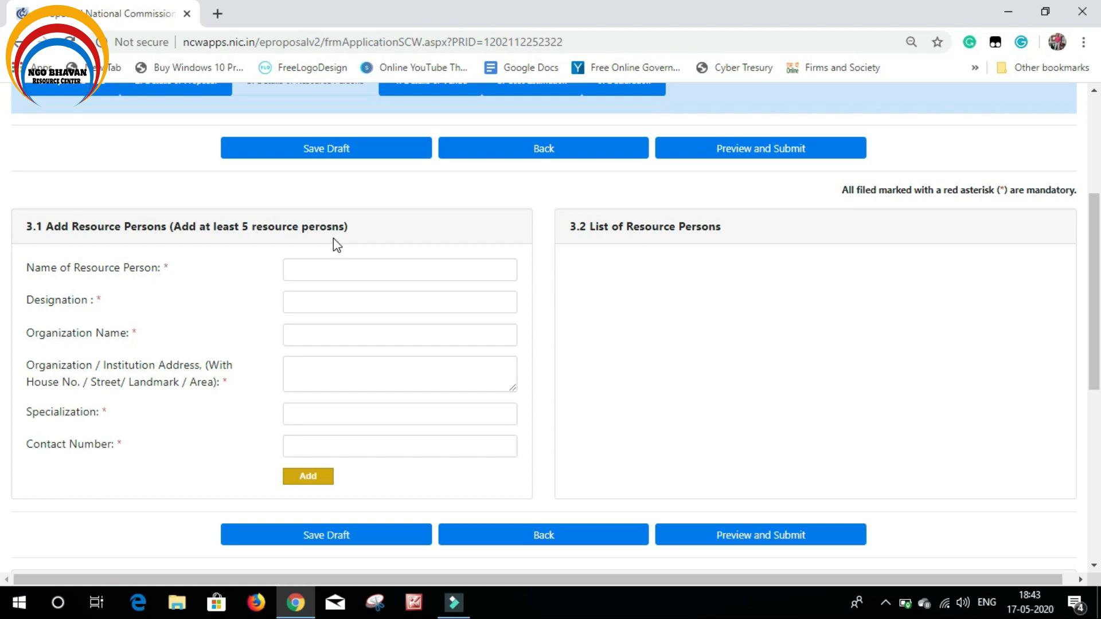
Enter the resource person's name, designation Director, organisation iisd, and a saved autofill address
{"action": "left_click", "coordinate": [332, 268]}
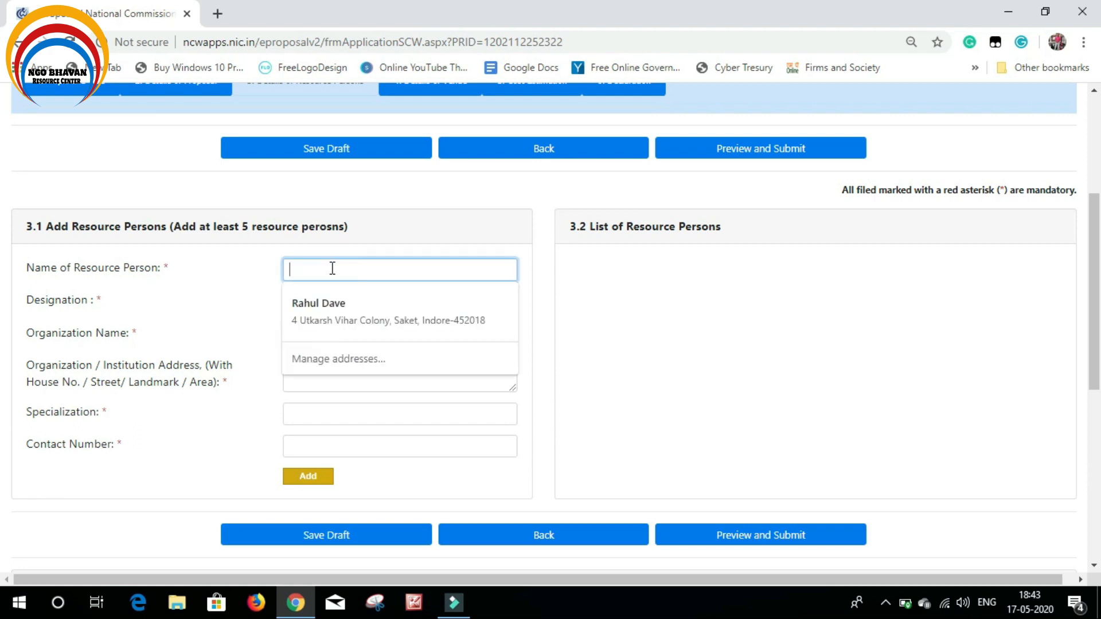
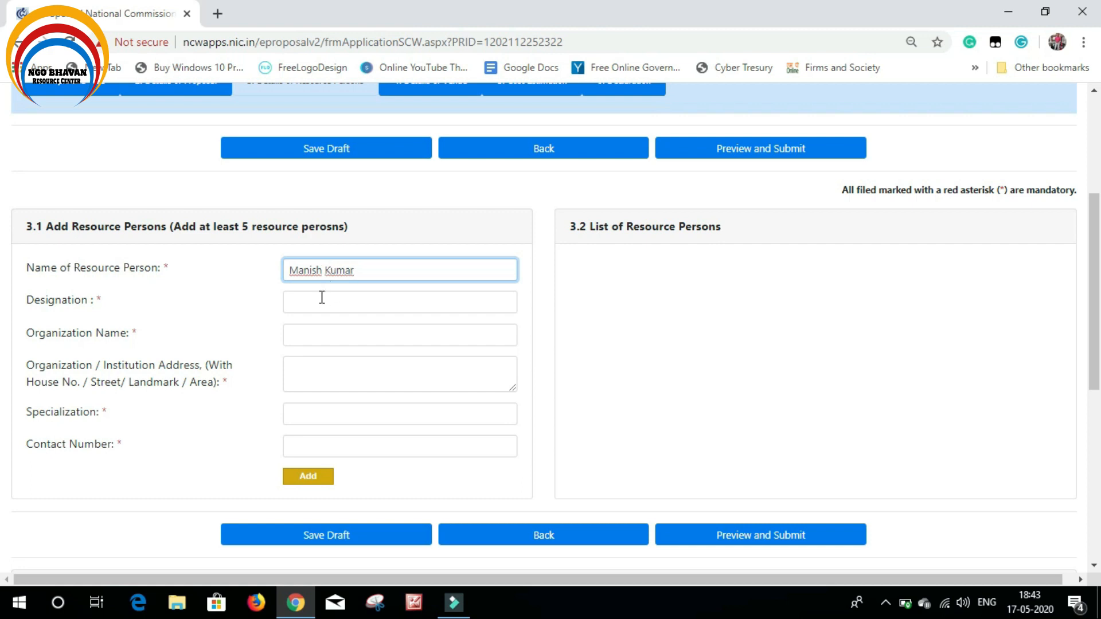
{"action": "left_click", "coordinate": [323, 298]}
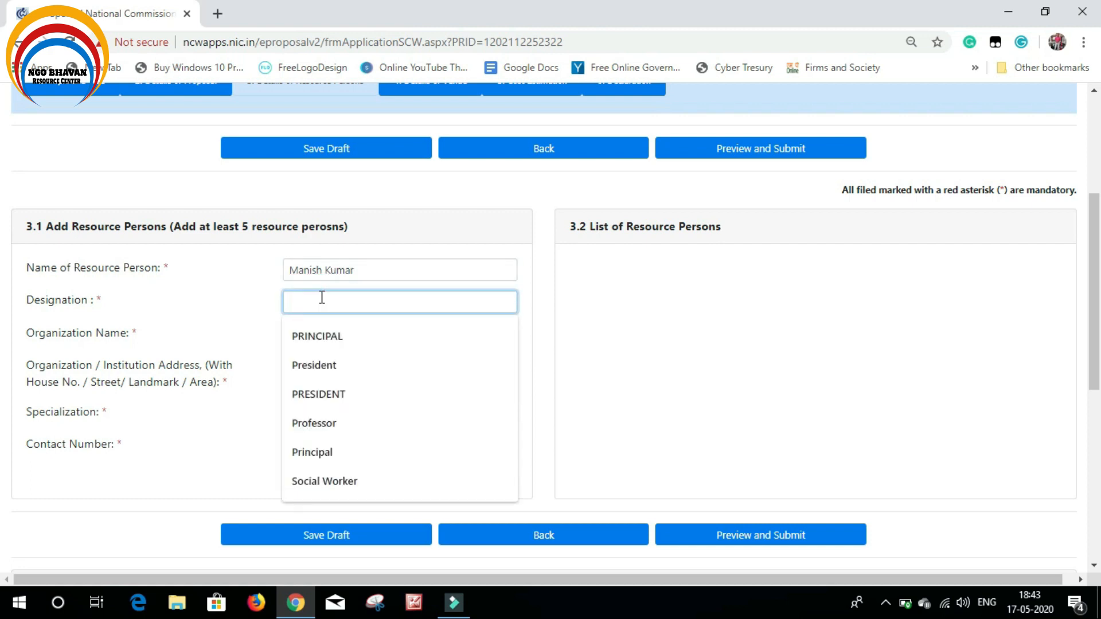
{"action": "type", "text": "Director"}
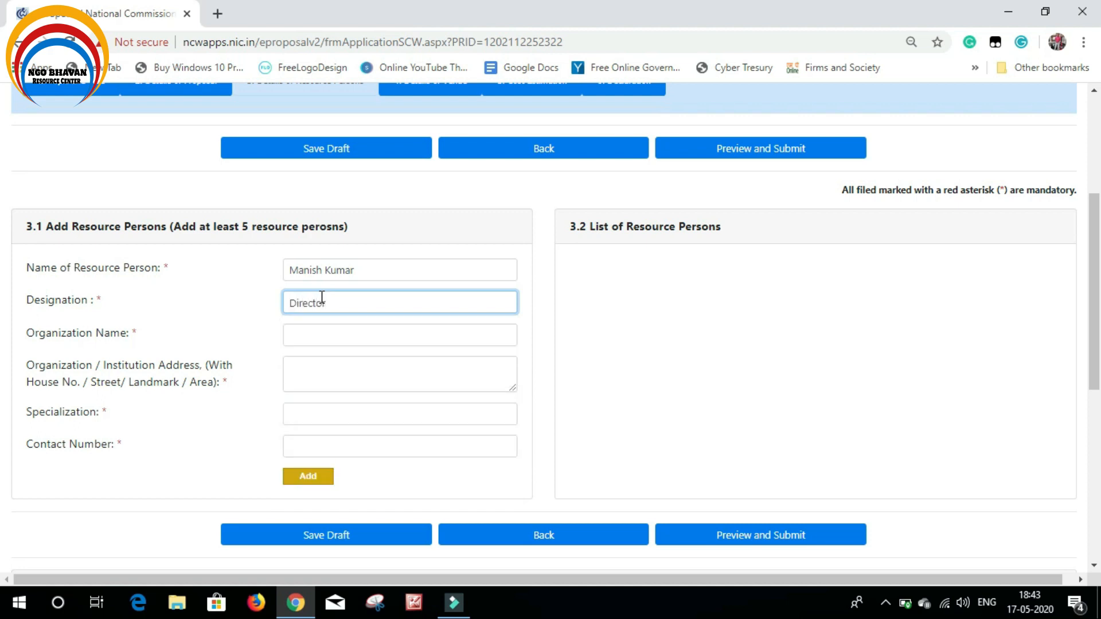
{"action": "left_click", "coordinate": [348, 336]}
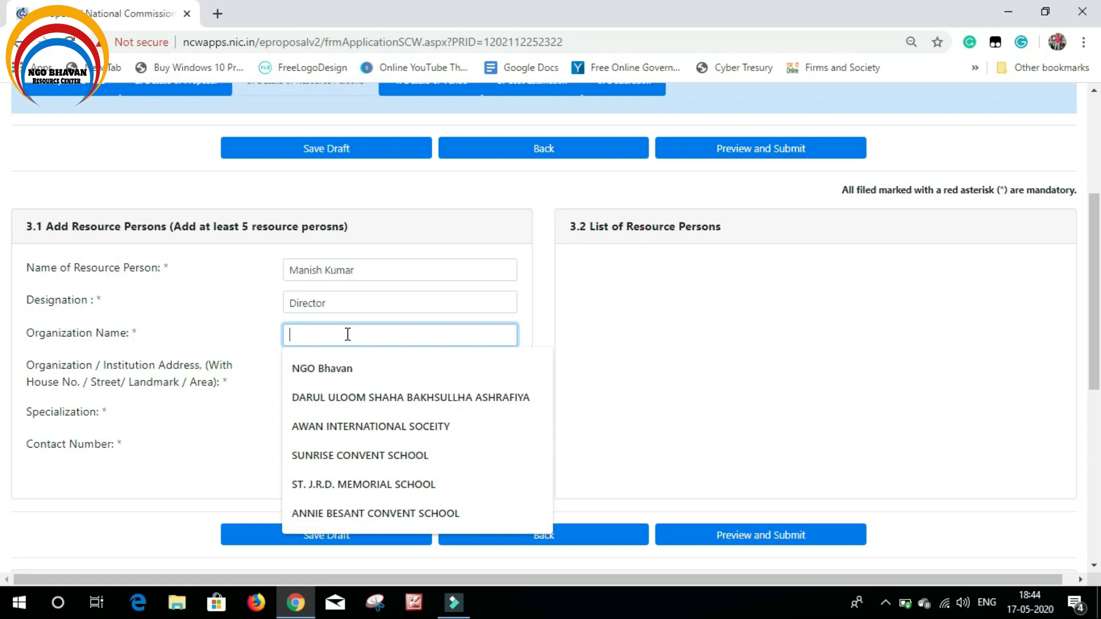
{"action": "left_click", "coordinate": [347, 334]}
{"action": "type", "text": "iisd"}
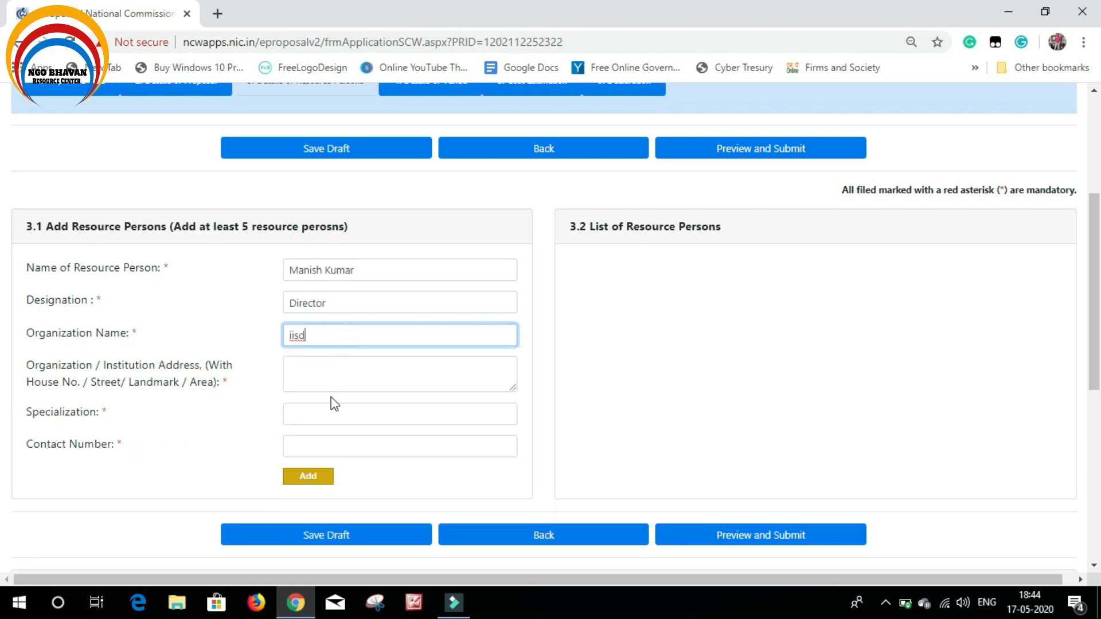
{"action": "left_click", "coordinate": [332, 369]}
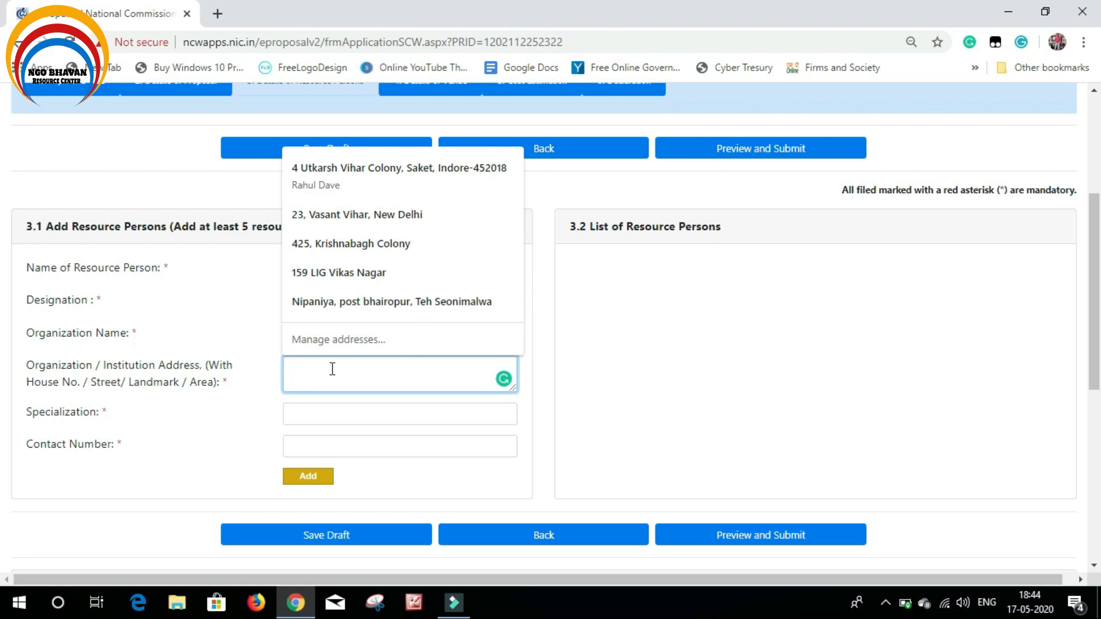
{"action": "left_click", "coordinate": [332, 369]}
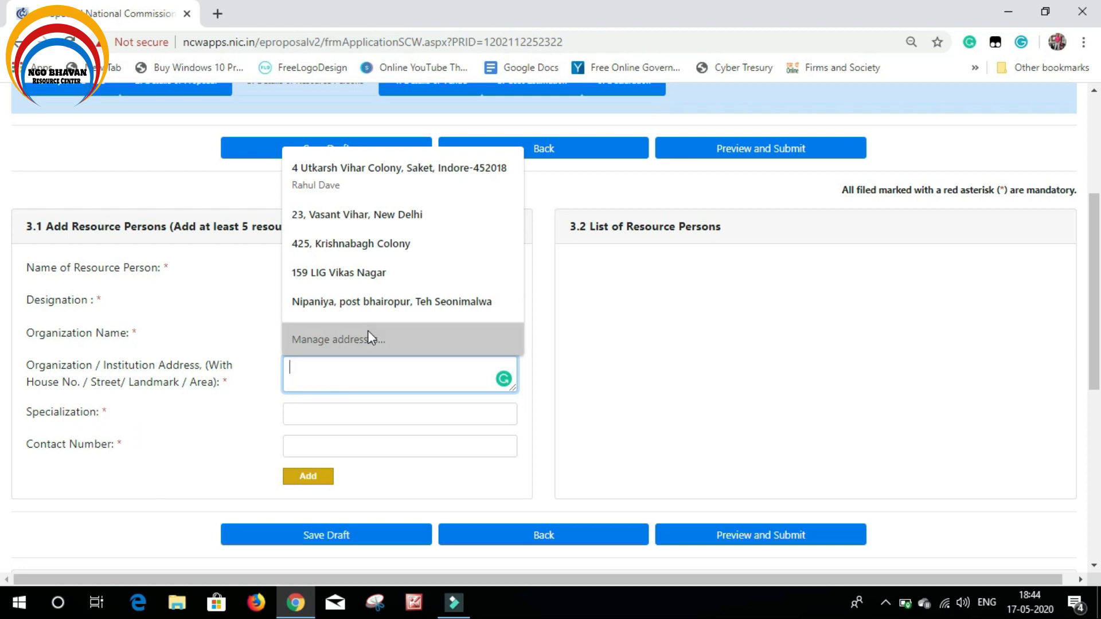
{"action": "left_click", "coordinate": [368, 275]}
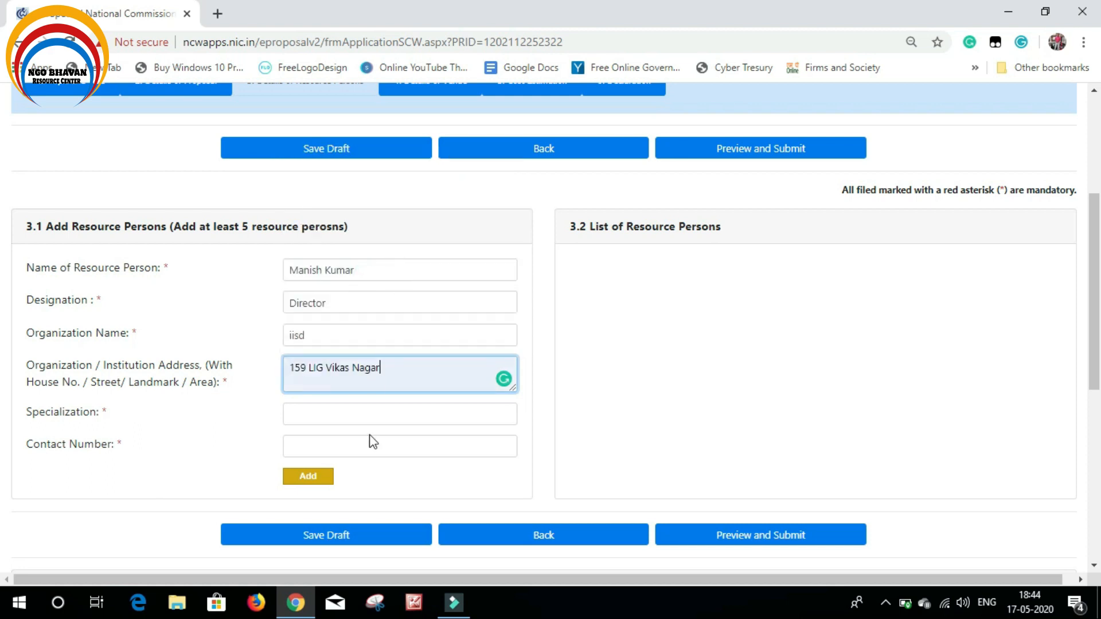
Enter the resource person's contact number in the Contact Number field
{"action": "left_click", "coordinate": [332, 413]}
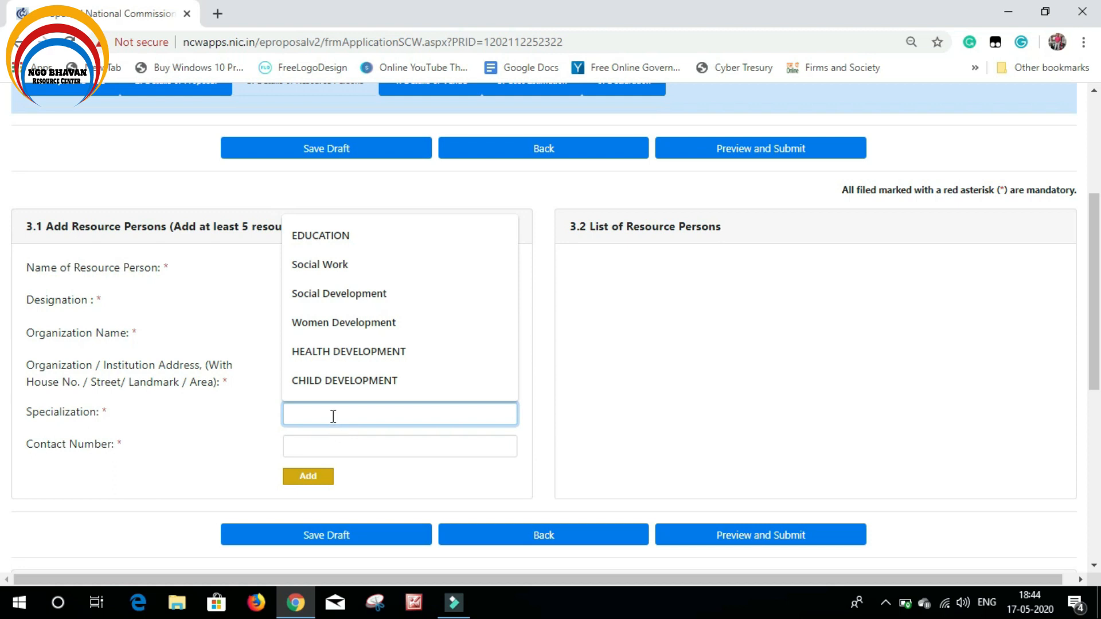
{"action": "left_click", "coordinate": [229, 415]}
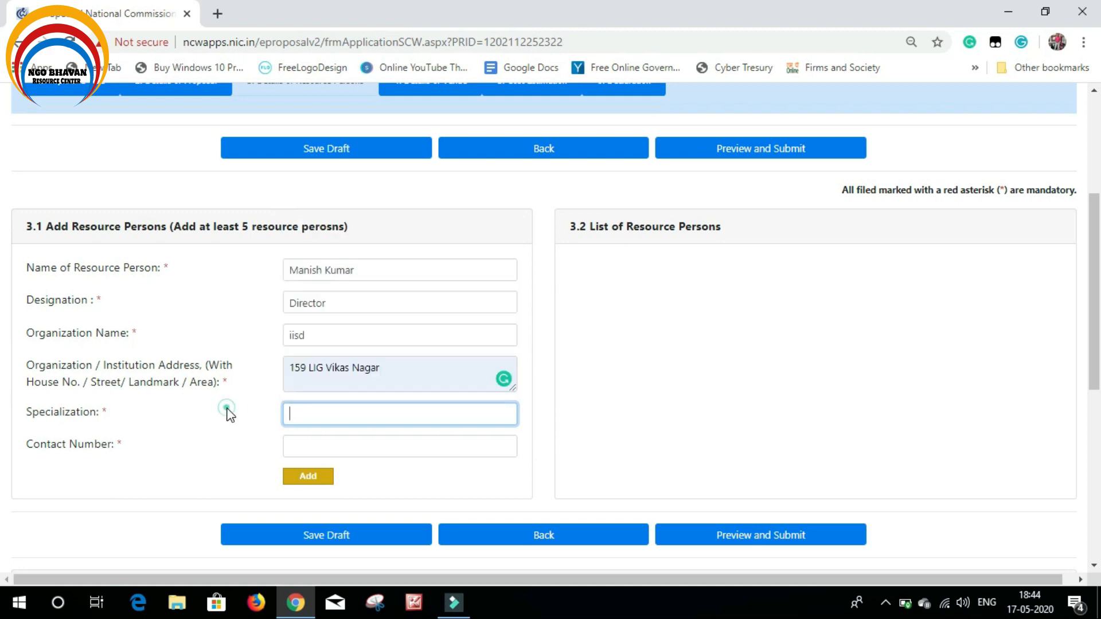
{"action": "left_click", "coordinate": [318, 408]}
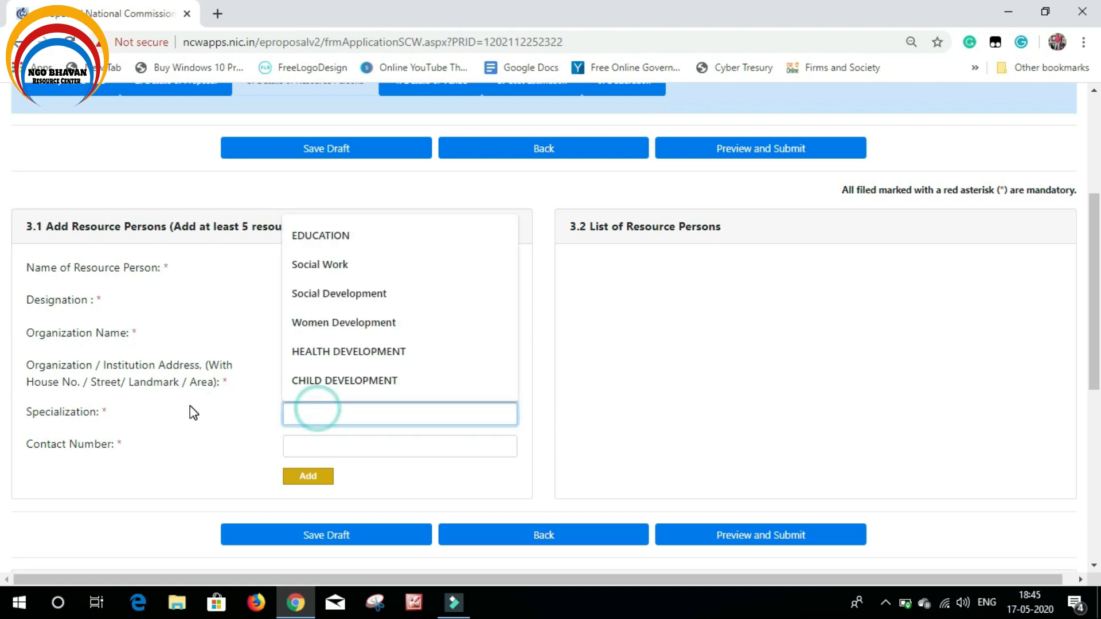
{"action": "left_click", "coordinate": [191, 406]}
{"action": "left_click", "coordinate": [344, 448]}
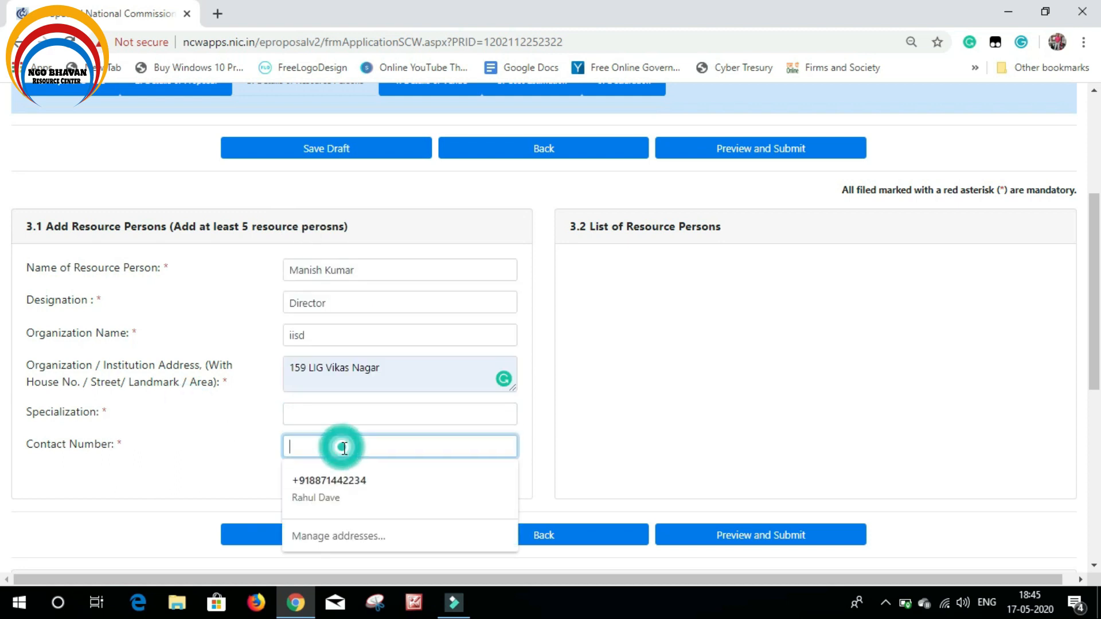
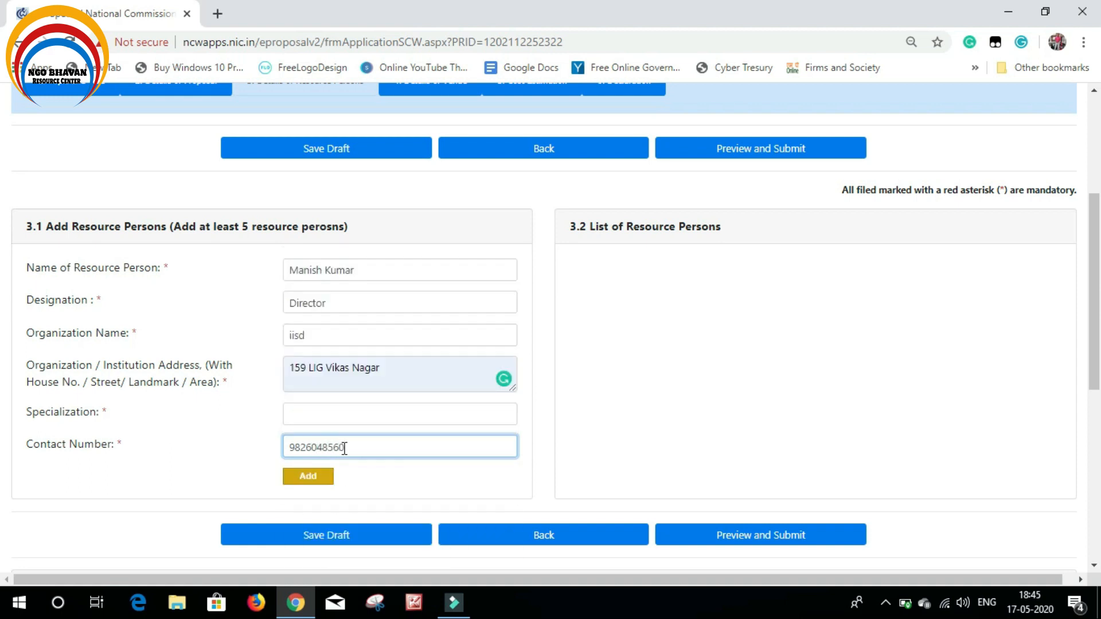
Fill the resource person's Specialization with 'Women Development'
{"action": "left_click", "coordinate": [339, 418]}
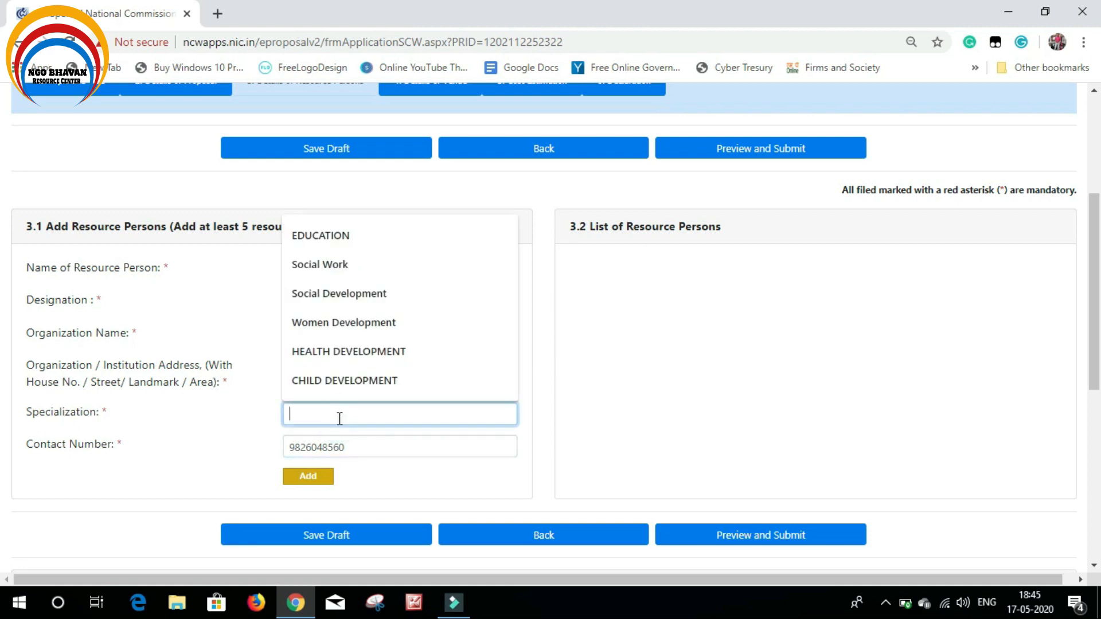
{"action": "type", "text": "Women"}
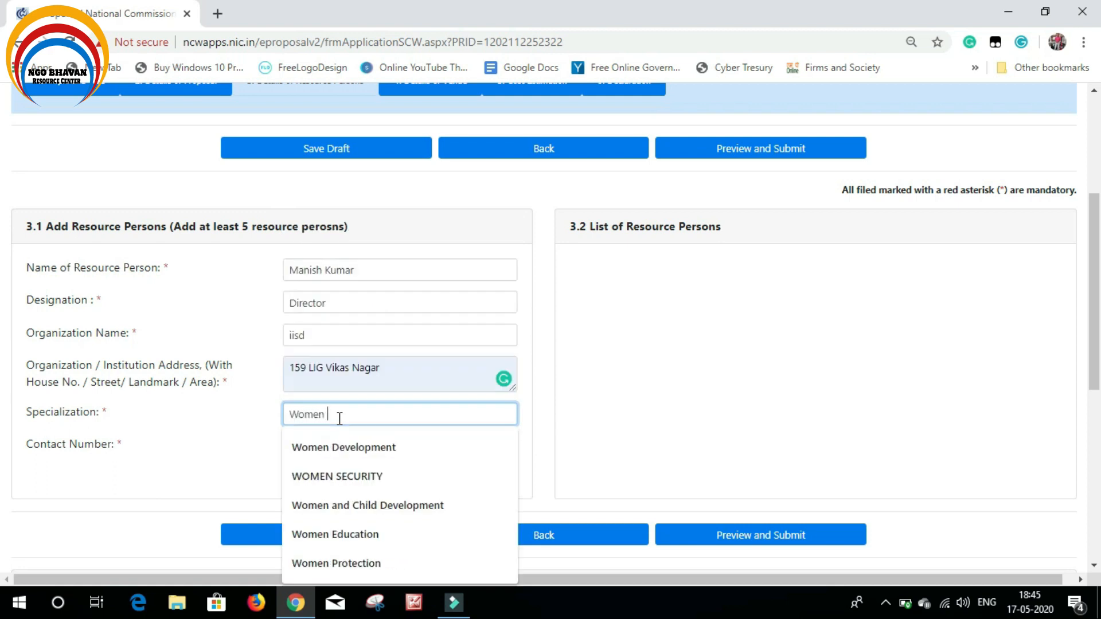
{"action": "type", "text": " Devel"}
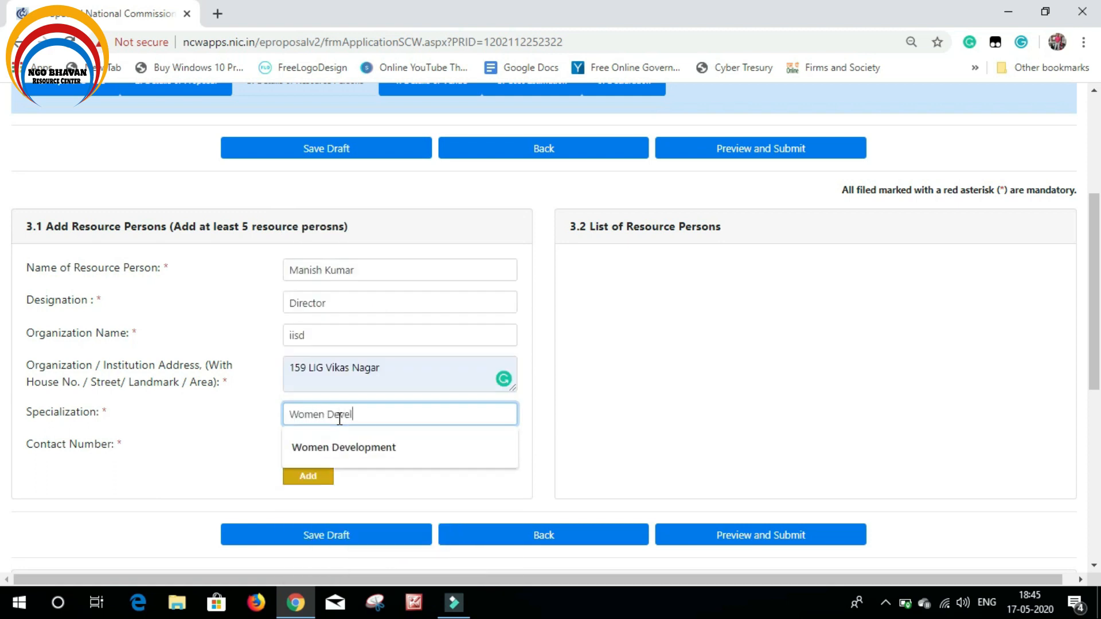
{"action": "type", "text": "opment"}
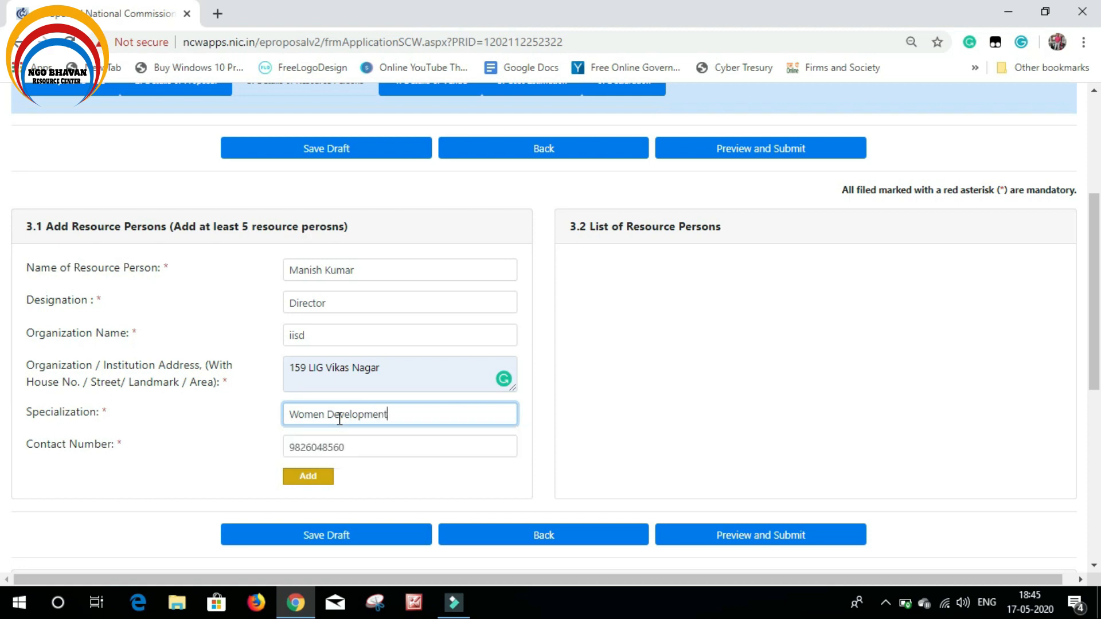
{"action": "left_click", "coordinate": [191, 426]}
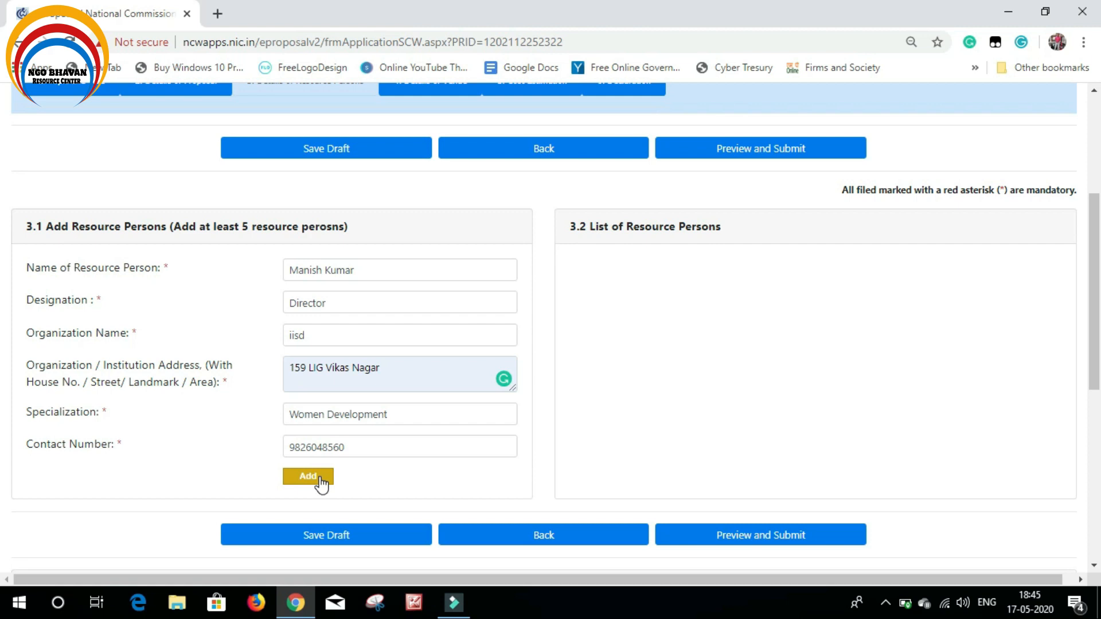
Add the resource person as entry 1, confirm the alert, and go to '4. Details of Venue'
{"action": "left_click", "coordinate": [319, 477]}
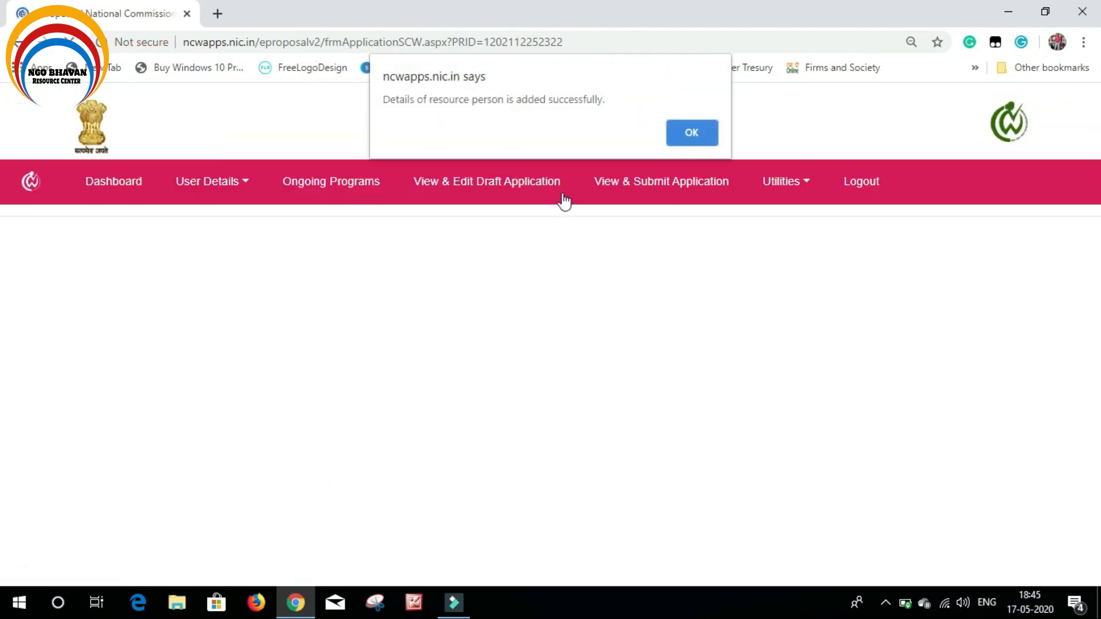
{"action": "left_click", "coordinate": [699, 134]}
{"action": "scroll", "coordinate": [466, 481], "scroll_direction": "down", "scroll_amount": 5}
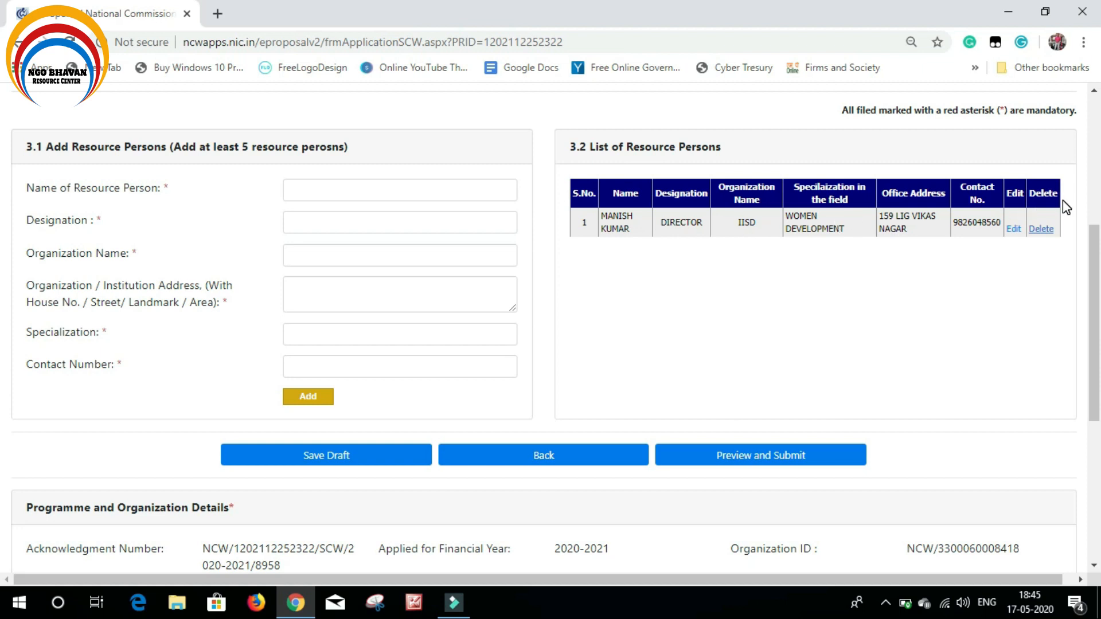
{"action": "scroll", "coordinate": [998, 298], "scroll_direction": "up", "scroll_amount": 1}
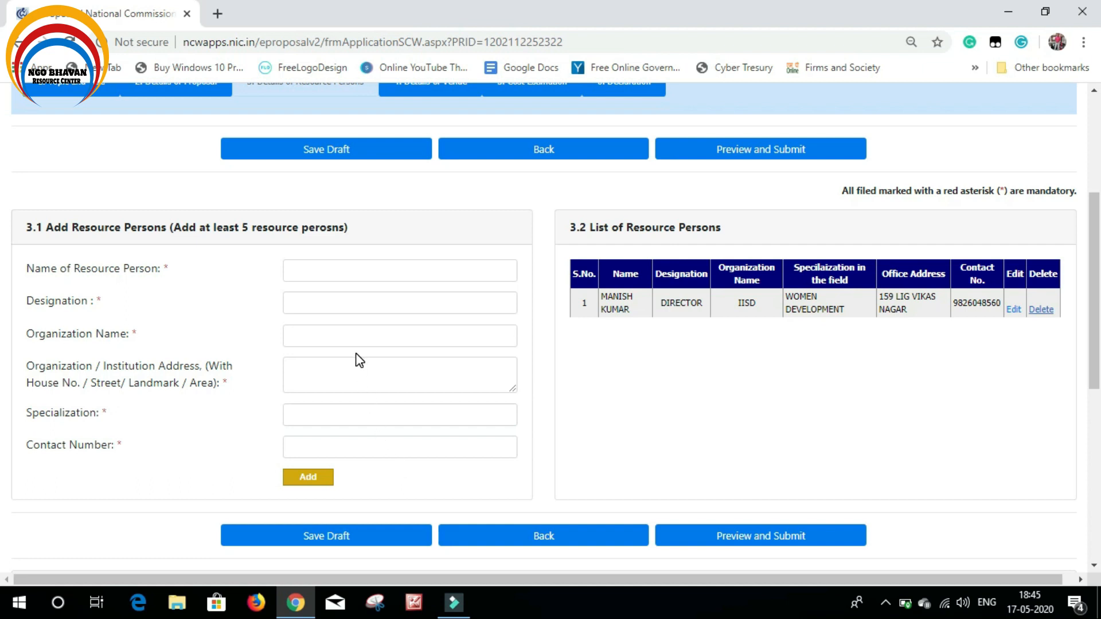
{"action": "scroll", "coordinate": [355, 377], "scroll_direction": "up", "scroll_amount": 2}
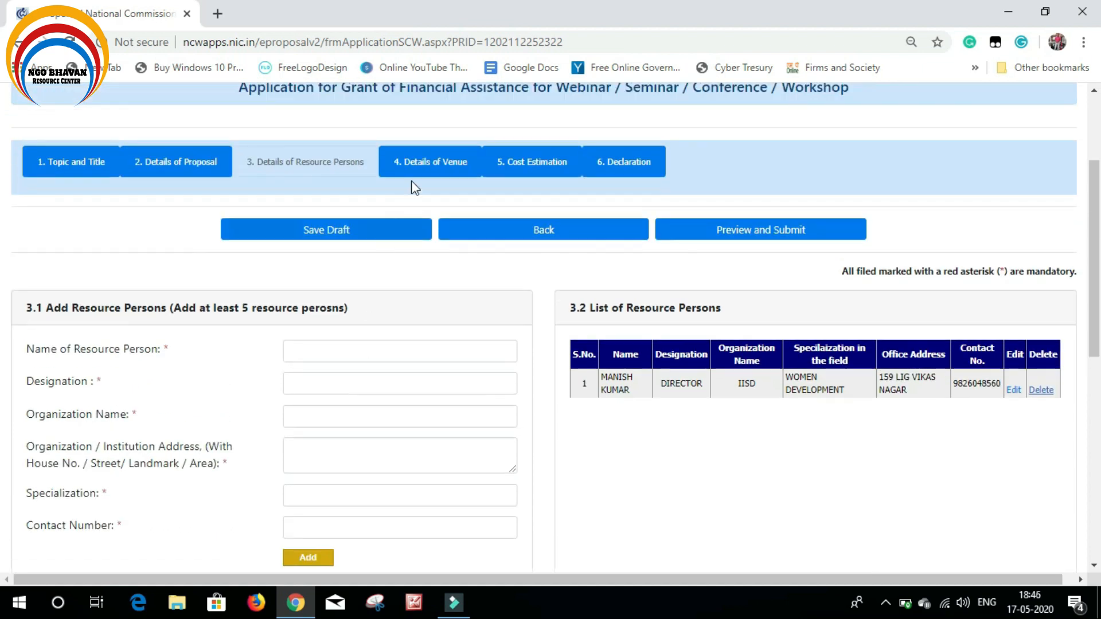
{"action": "left_click", "coordinate": [419, 163]}
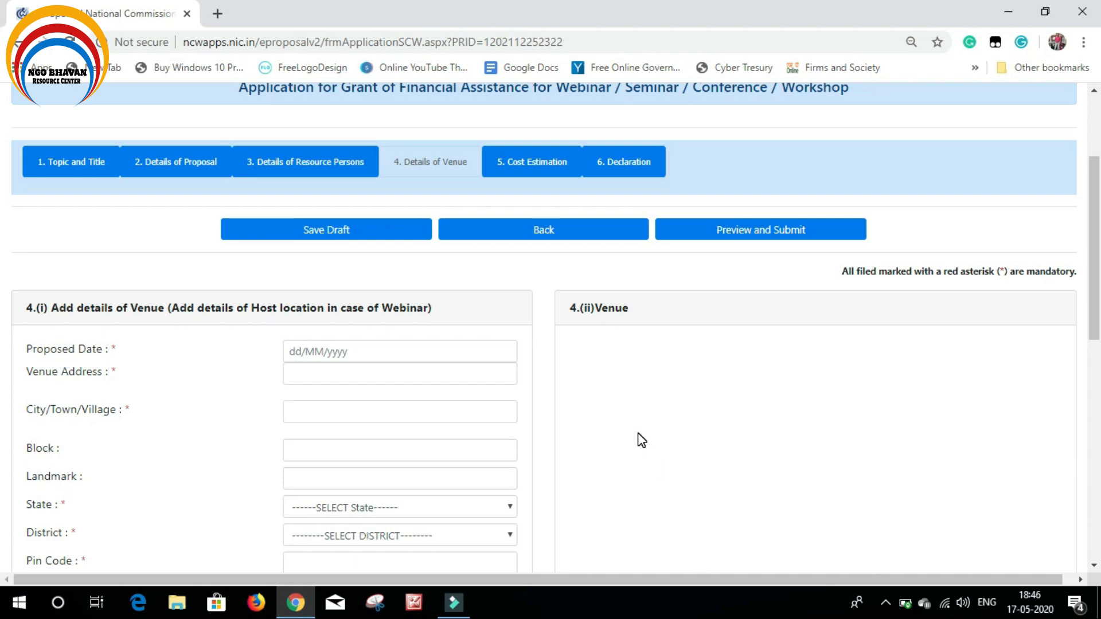
Open the date picker and saved suggestions for the venue's Proposed Date field
{"action": "scroll", "coordinate": [610, 399], "scroll_direction": "down", "scroll_amount": 1}
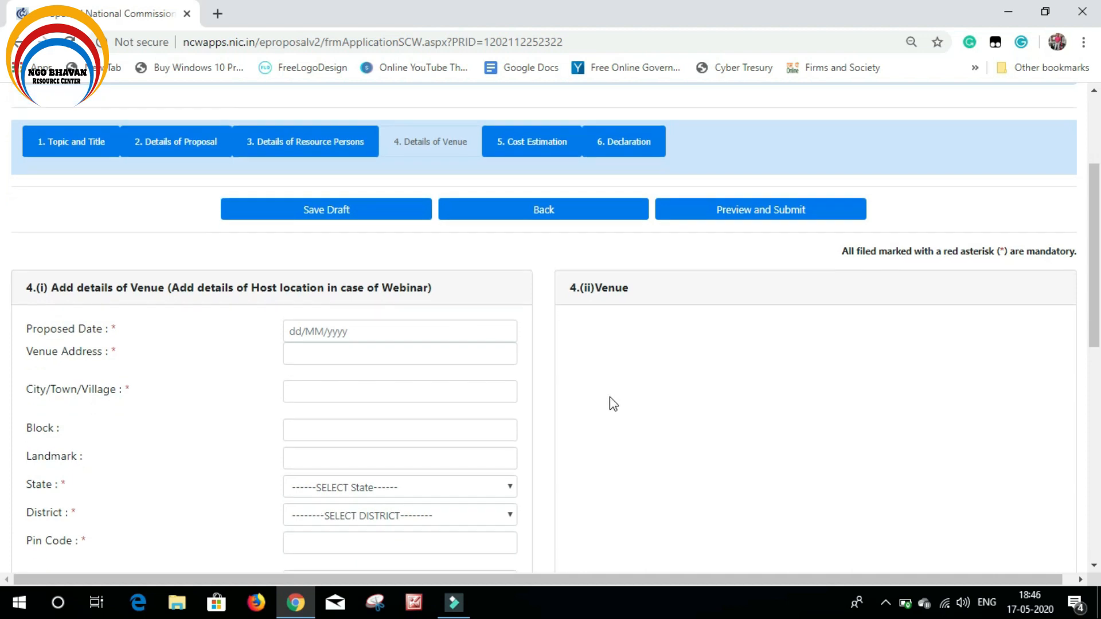
{"action": "scroll", "coordinate": [147, 318], "scroll_direction": "up", "scroll_amount": 2}
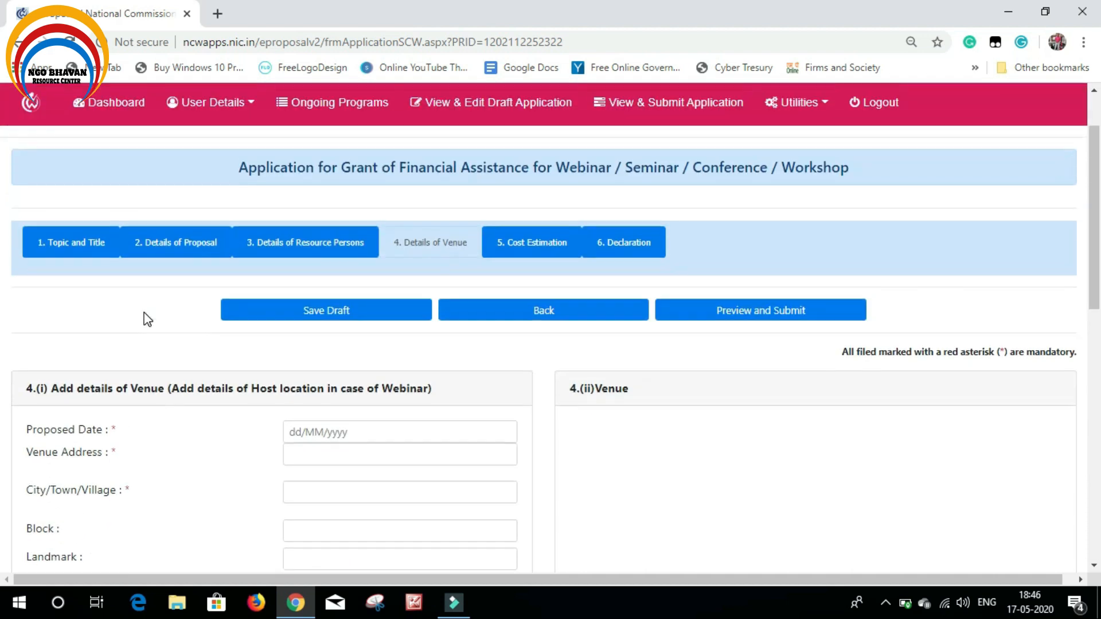
{"action": "scroll", "coordinate": [139, 356], "scroll_direction": "down", "scroll_amount": 1}
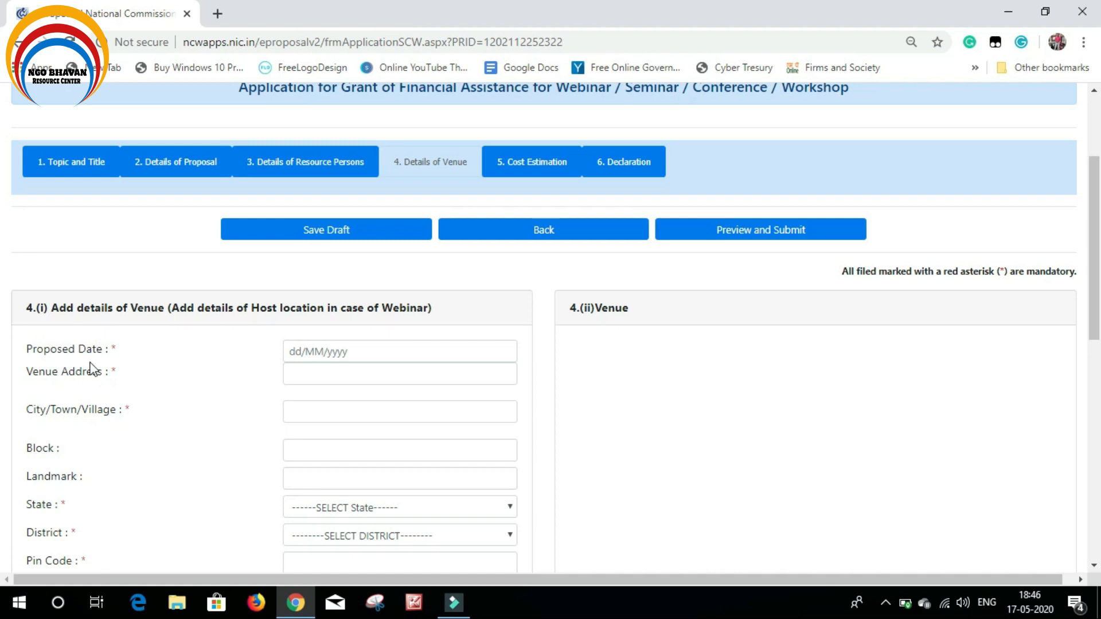
{"action": "left_click", "coordinate": [370, 357]}
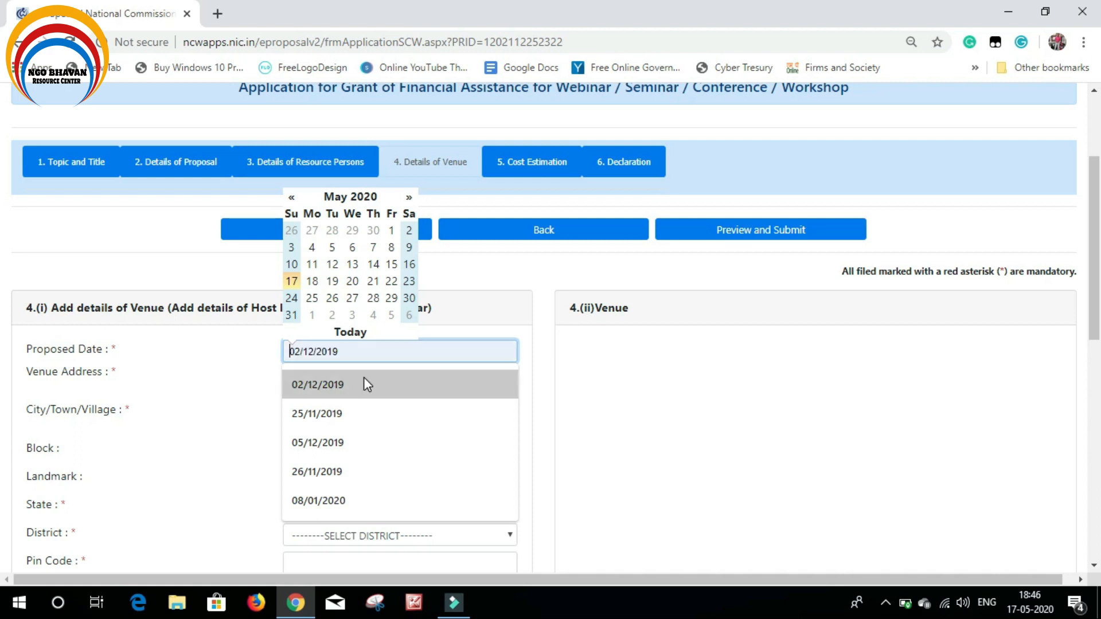
Set the Proposed Date to 02/12/2019 and enter the venue's street address ending at Agra
{"action": "left_click", "coordinate": [363, 377]}
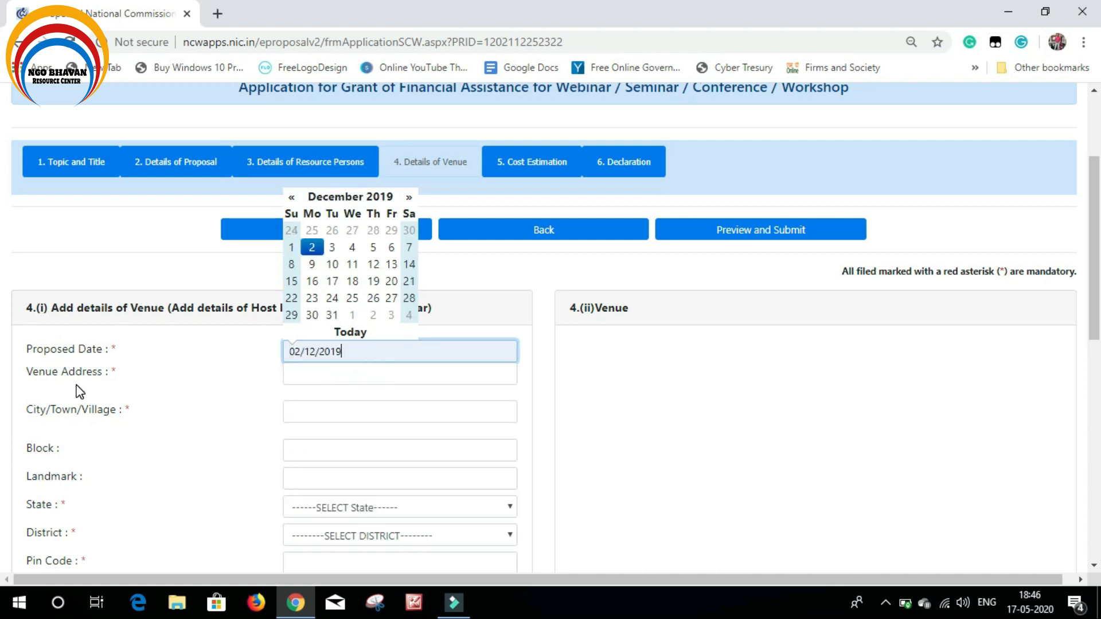
{"action": "left_click", "coordinate": [365, 379]}
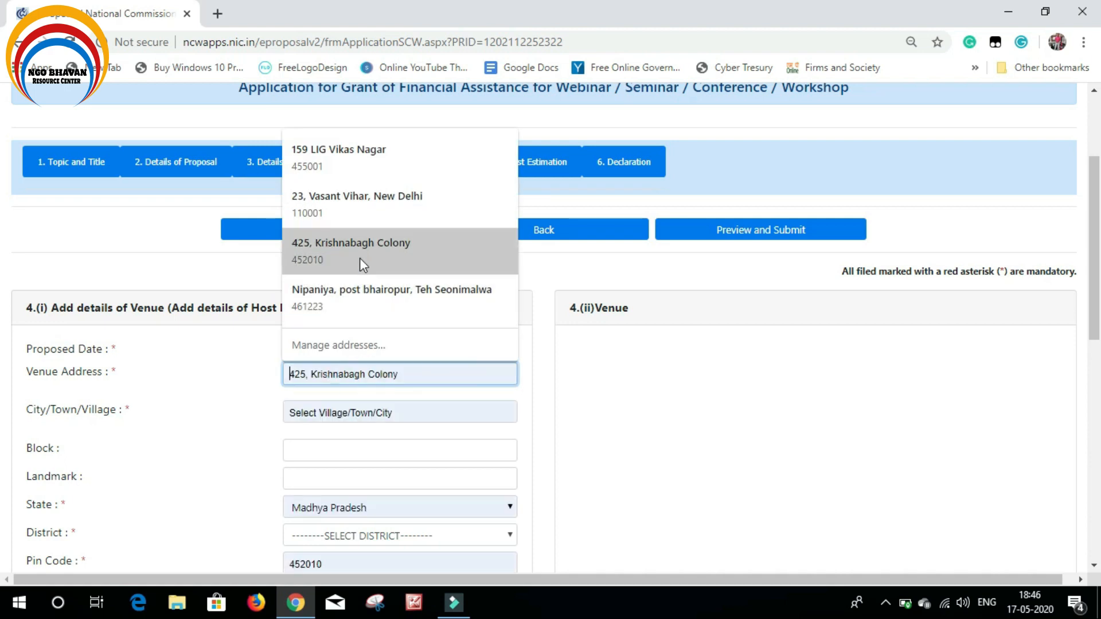
{"action": "left_click", "coordinate": [375, 376]}
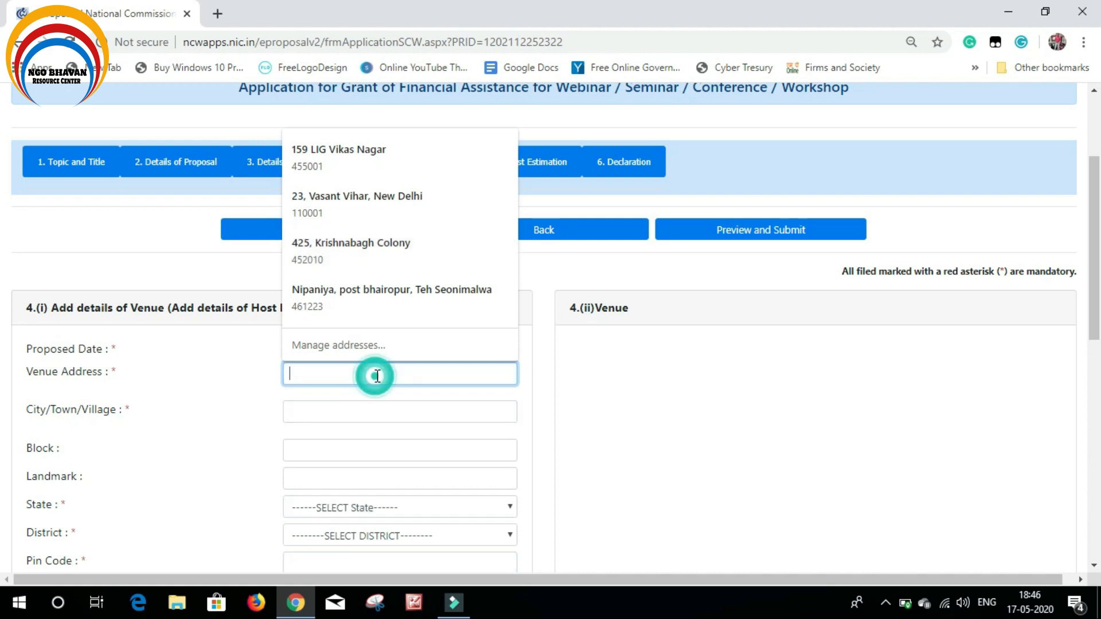
{"action": "type", "text": "123,"}
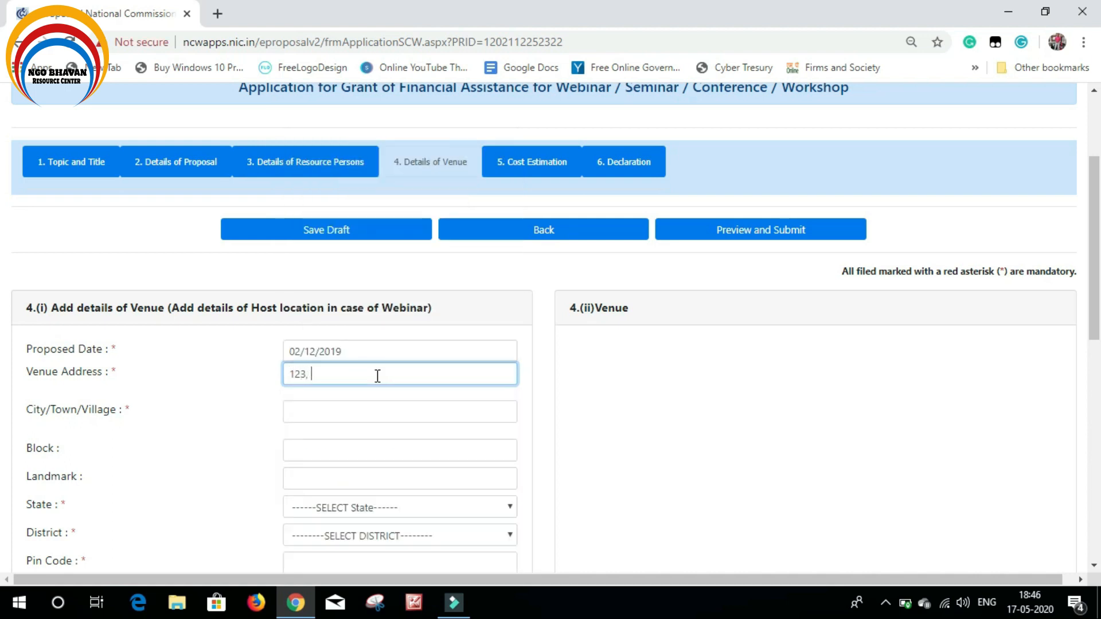
{"action": "type", "text": " Khategao, Agra, Utta"}
{"action": "key", "text": "BackSpace"}
{"action": "key", "text": "BackSpace"}
{"action": "key", "text": "BackSpace"}
{"action": "key", "text": "BackSpace"}
{"action": "key", "text": "BackSpace"}
{"action": "key", "text": "BackSpace"}
{"action": "left_click", "coordinate": [344, 409]}
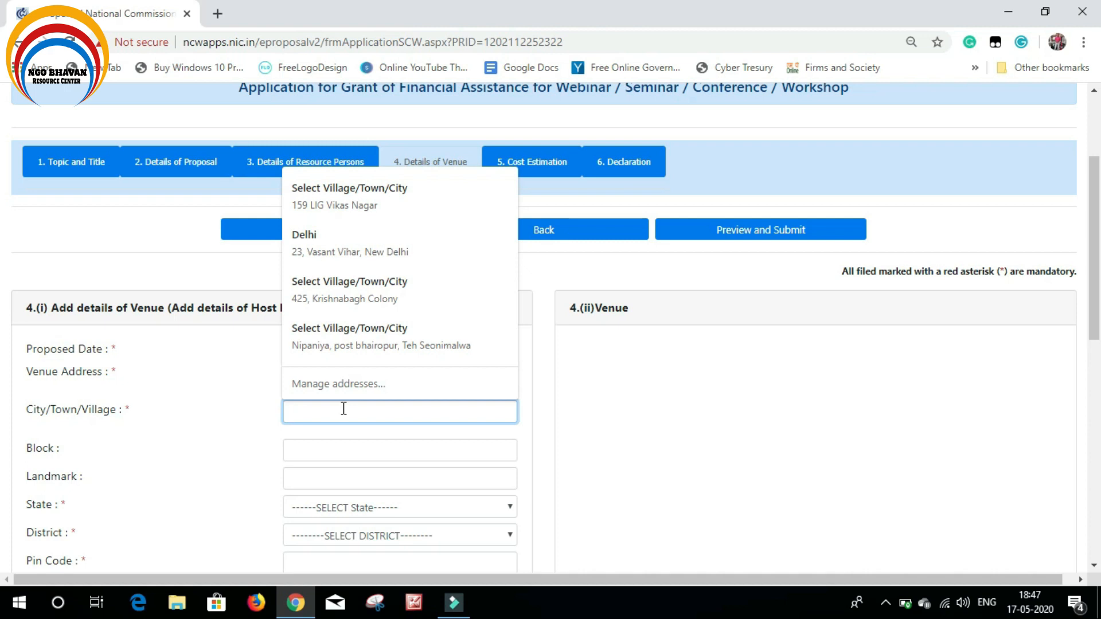
{"action": "left_click", "coordinate": [679, 463]}
{"action": "scroll", "coordinate": [383, 392], "scroll_direction": "down", "scroll_amount": 1}
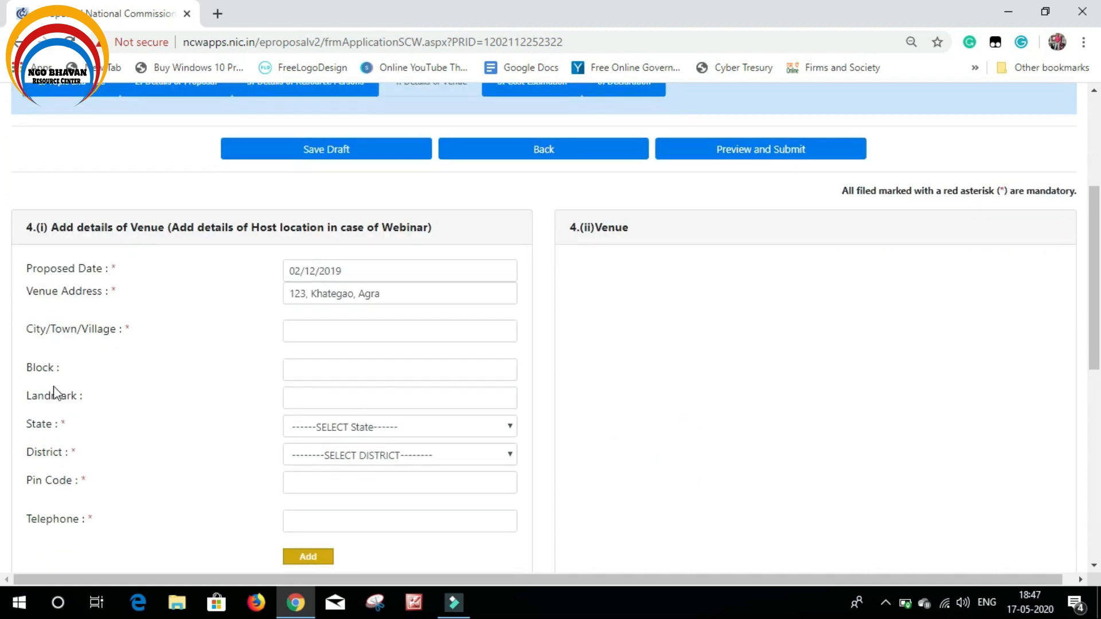
Check the Block and Landmark fields, dismissing their suggestions and leaving them empty
{"action": "left_click", "coordinate": [329, 374]}
{"action": "left_click", "coordinate": [235, 401]}
{"action": "left_click", "coordinate": [316, 374]}
{"action": "left_click", "coordinate": [234, 403]}
{"action": "left_click", "coordinate": [346, 396]}
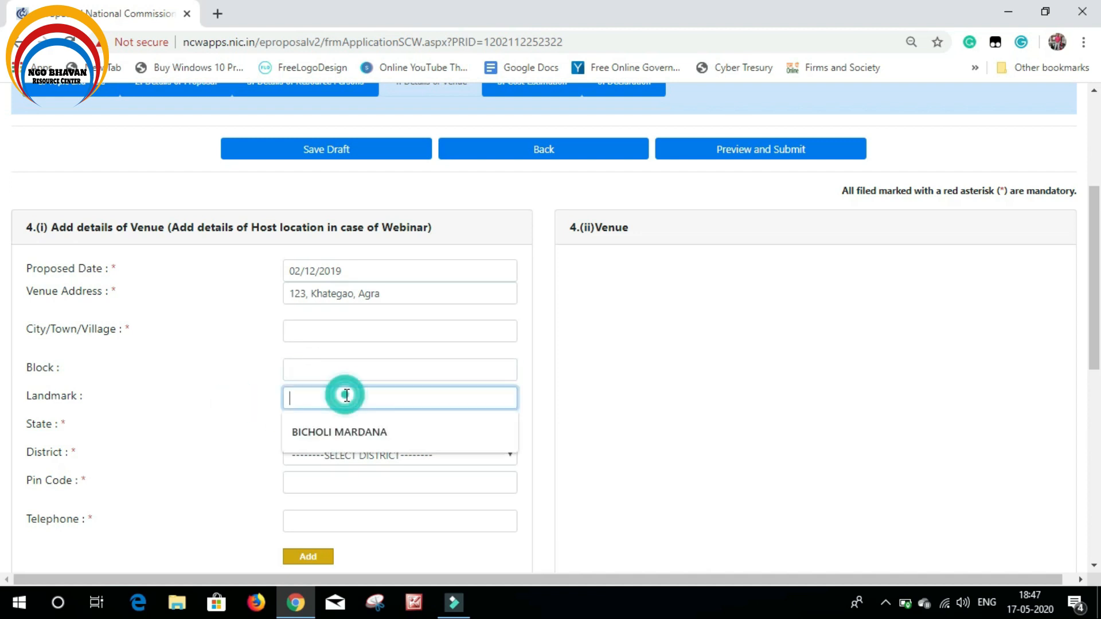
{"action": "left_click", "coordinate": [560, 372]}
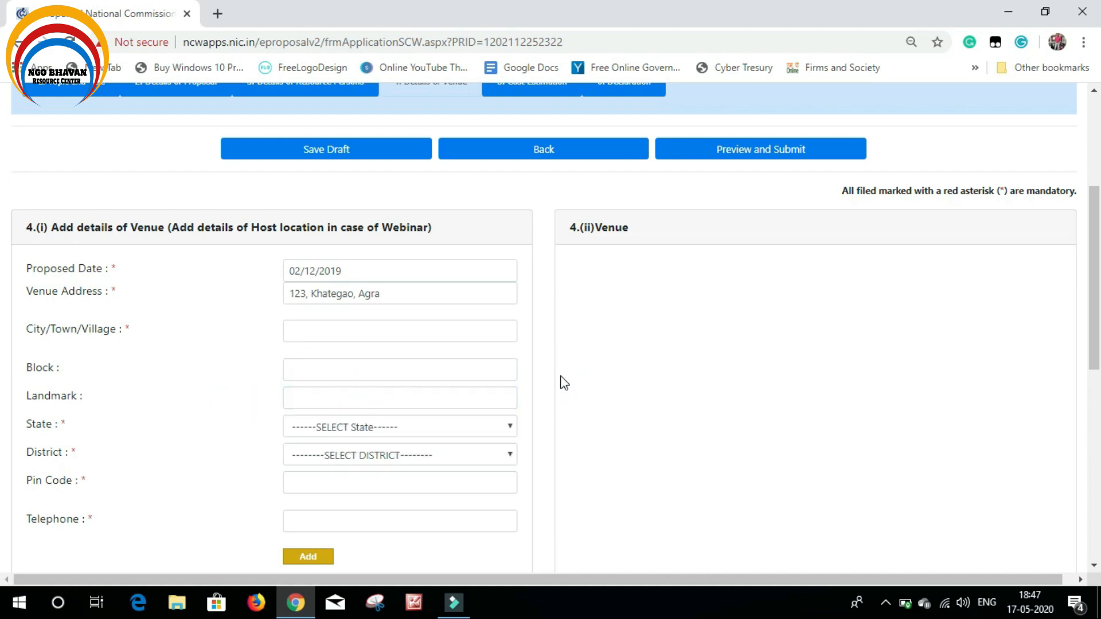
{"action": "scroll", "coordinate": [560, 380], "scroll_direction": "down", "scroll_amount": 1}
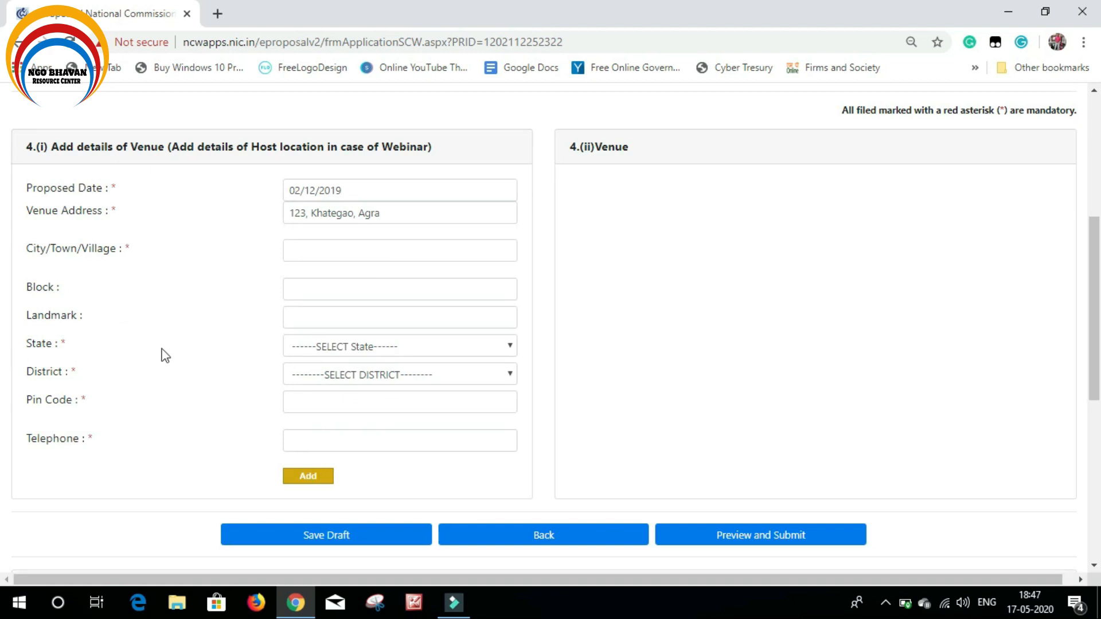
Set the venue's State to Uttar Pradesh and District to Jhansi
{"action": "left_click", "coordinate": [478, 348]}
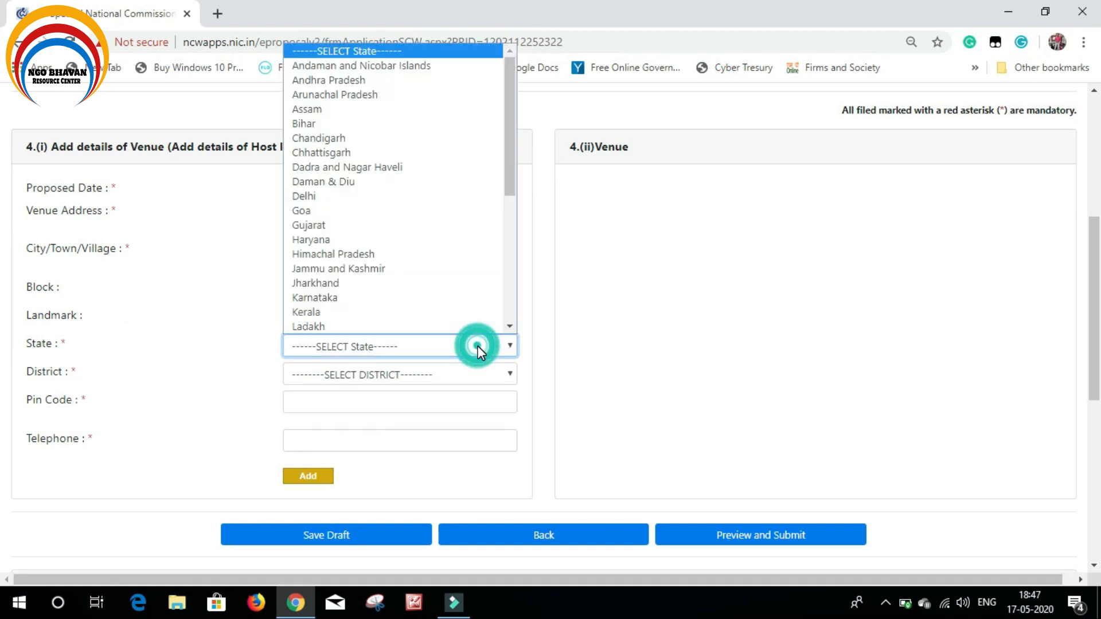
{"action": "scroll", "coordinate": [433, 301], "scroll_direction": "down", "scroll_amount": 5}
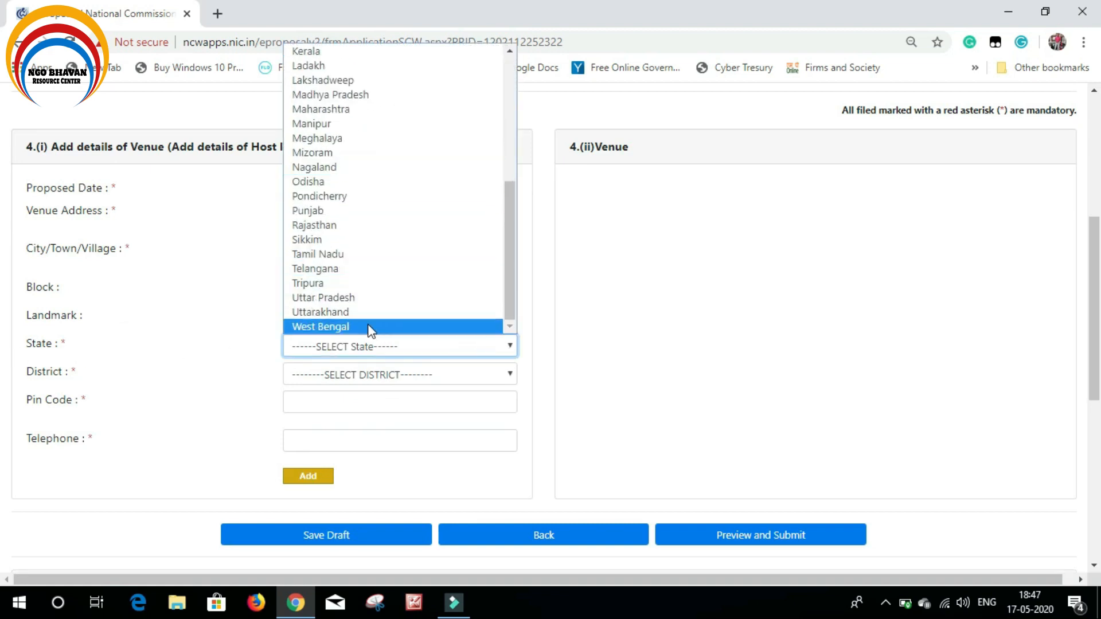
{"action": "left_click", "coordinate": [353, 297]}
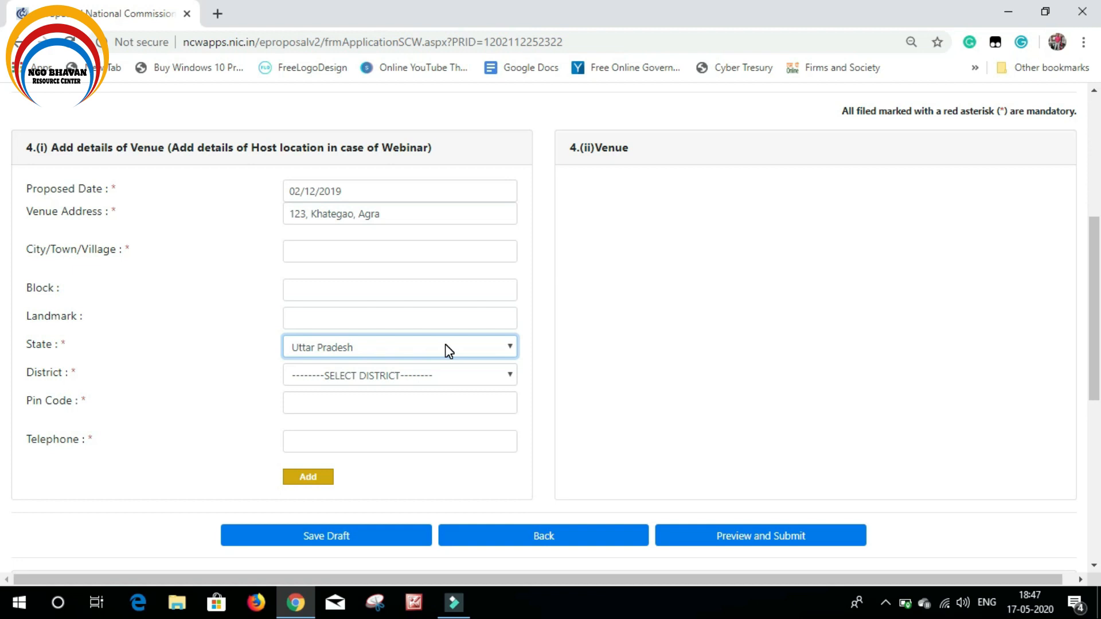
{"action": "left_click", "coordinate": [432, 376]}
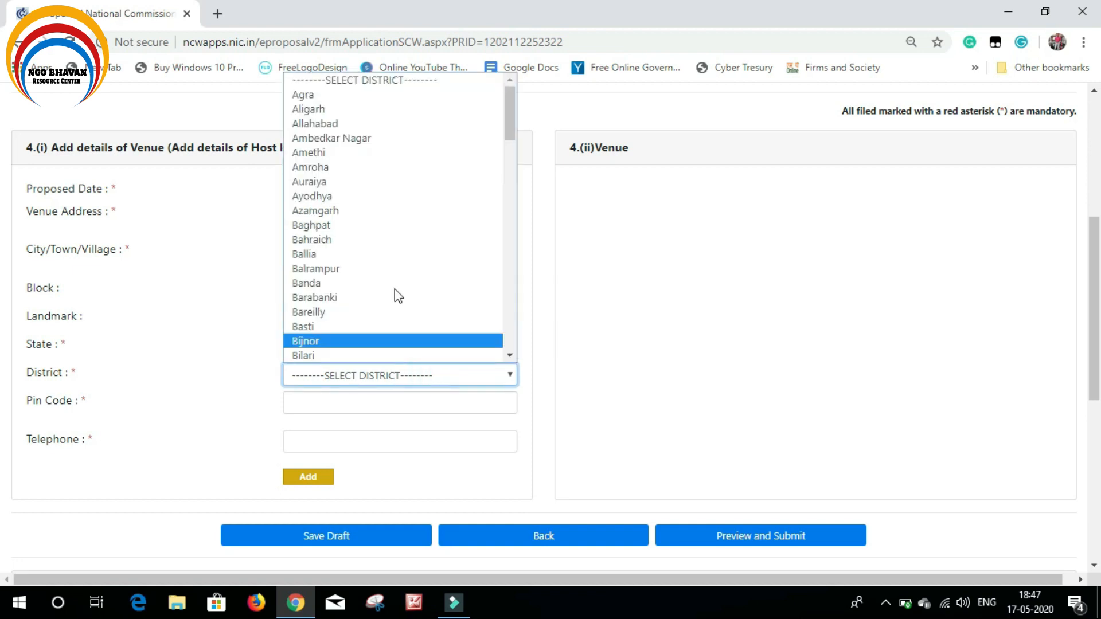
{"action": "scroll", "coordinate": [399, 289], "scroll_direction": "down", "scroll_amount": 5}
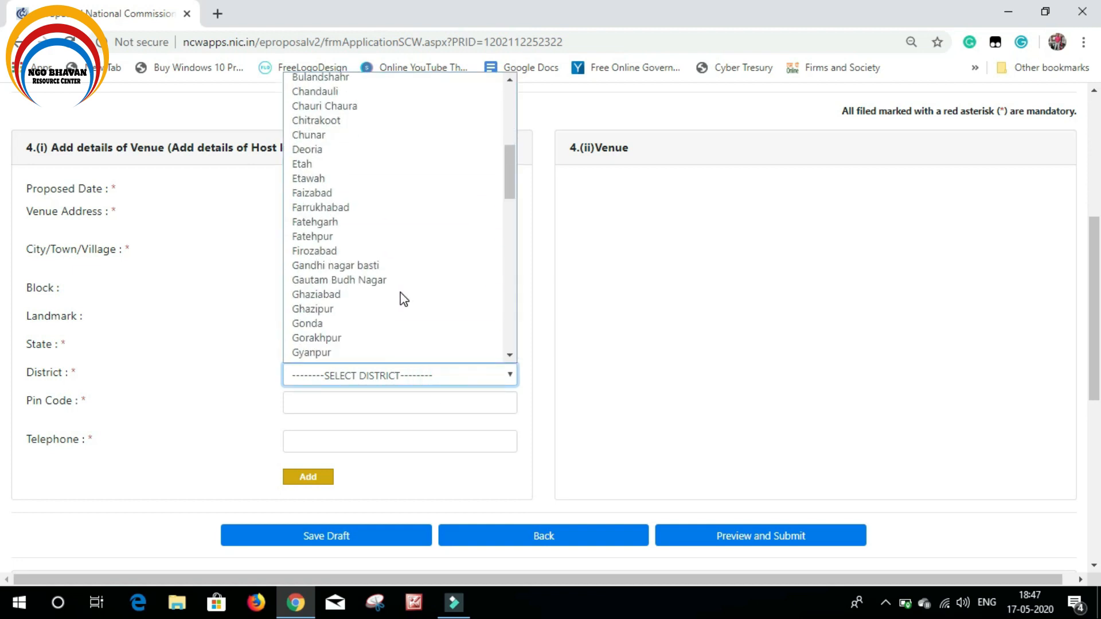
{"action": "scroll", "coordinate": [403, 300], "scroll_direction": "down", "scroll_amount": 3}
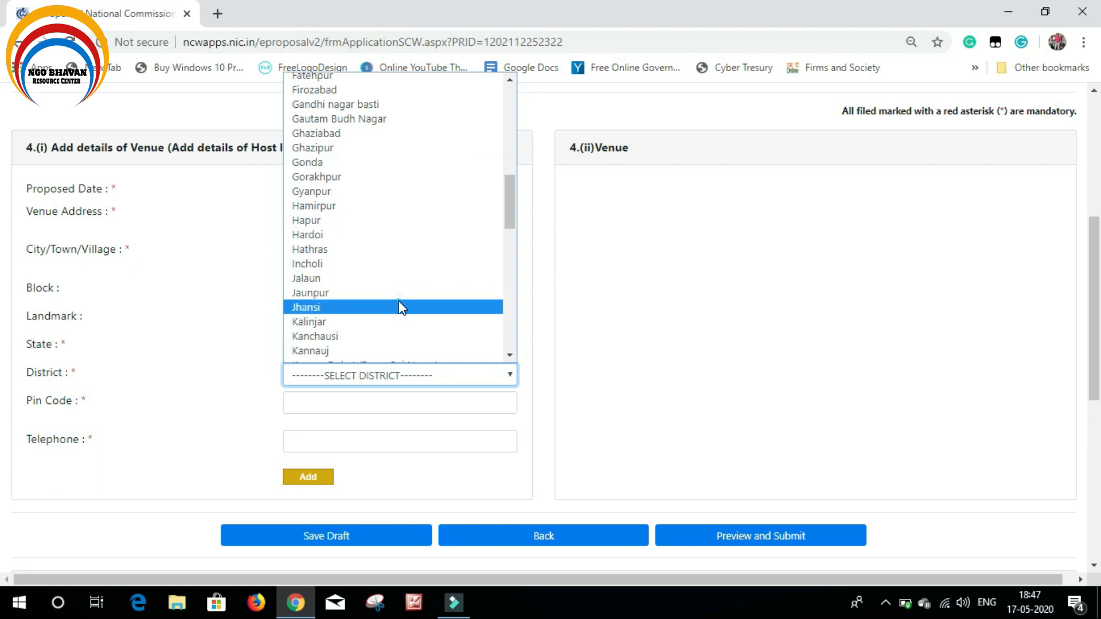
{"action": "left_click", "coordinate": [401, 309]}
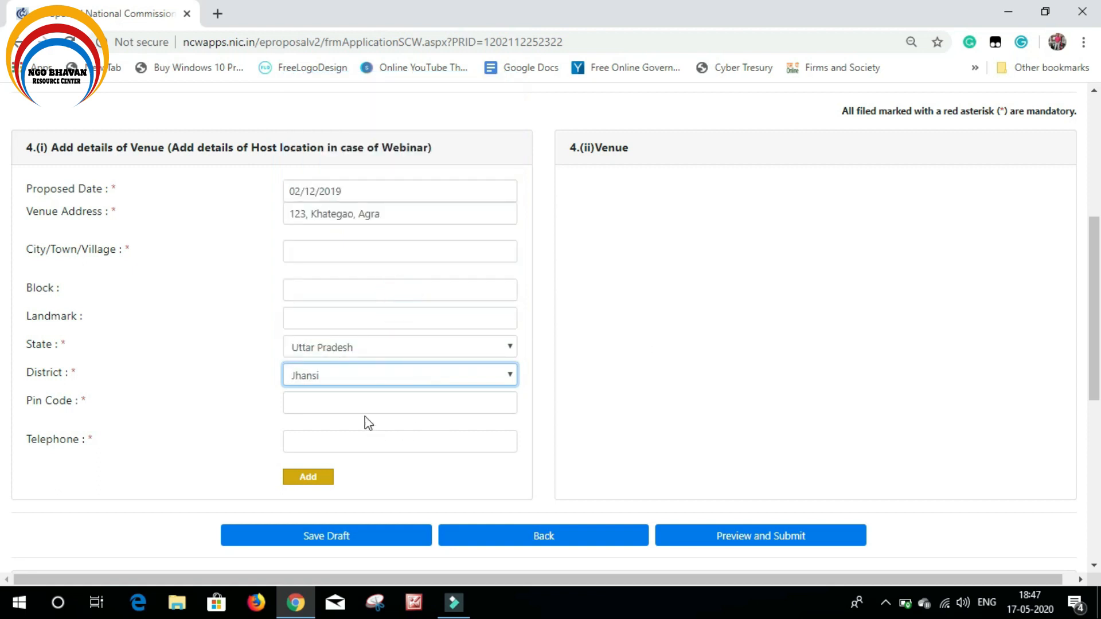
Enter Pin Code 452010 and leave the venue telephone number empty
{"action": "left_click", "coordinate": [361, 402]}
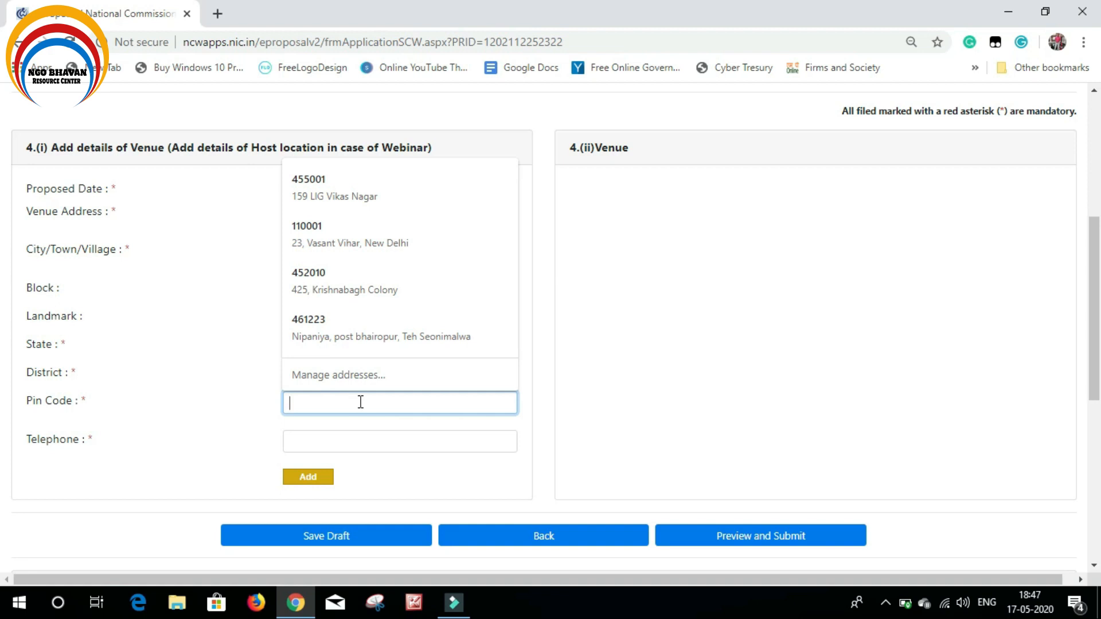
{"action": "type", "text": "452010"}
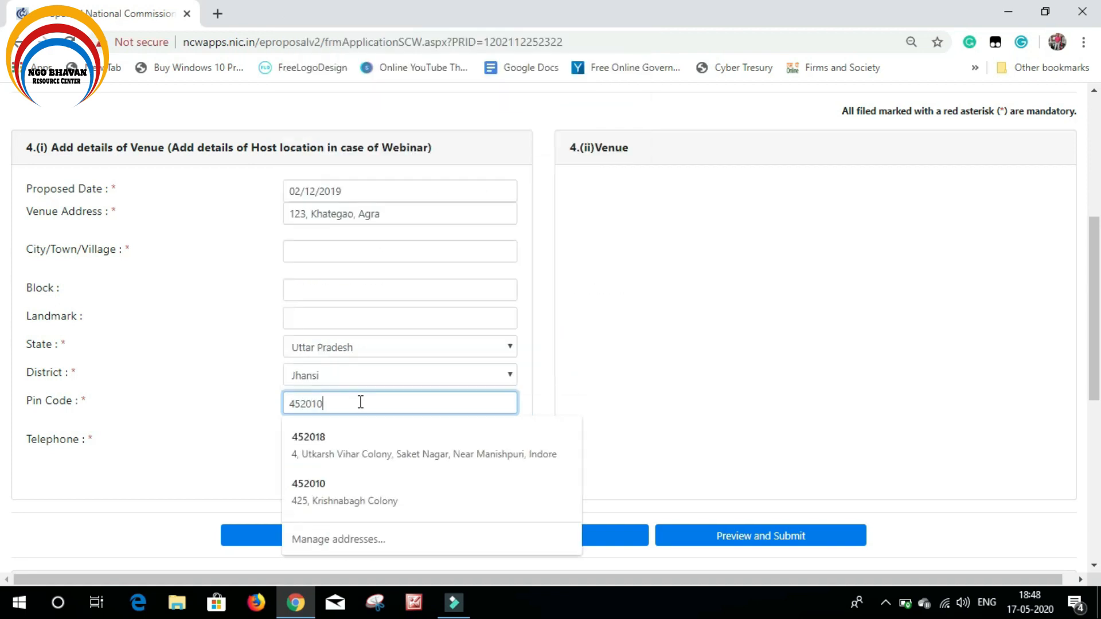
{"action": "left_click", "coordinate": [831, 348]}
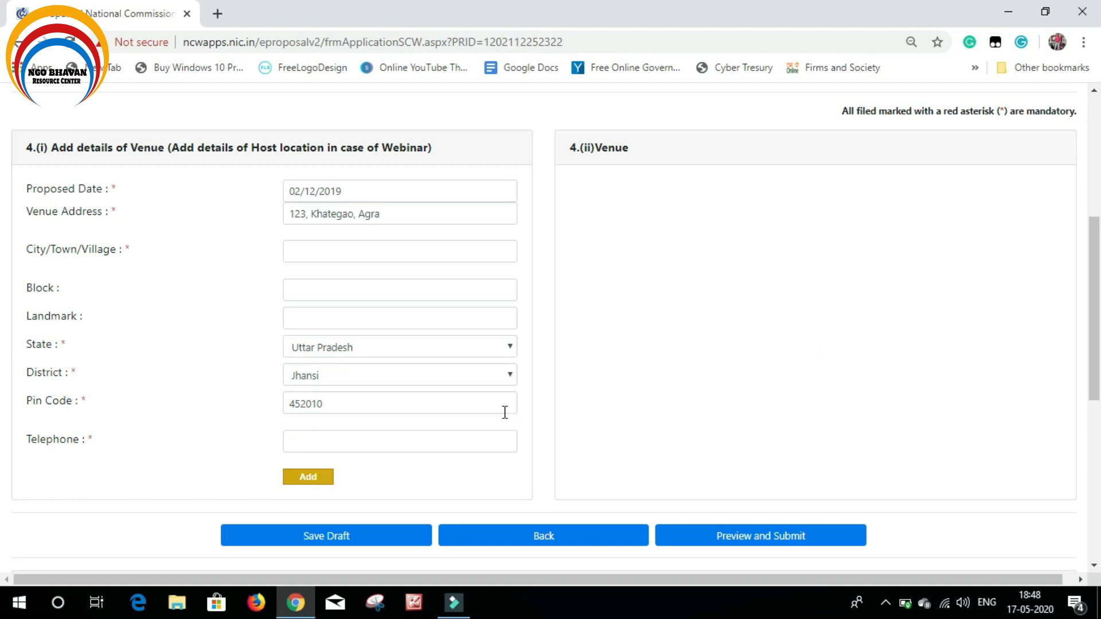
{"action": "left_click", "coordinate": [372, 443]}
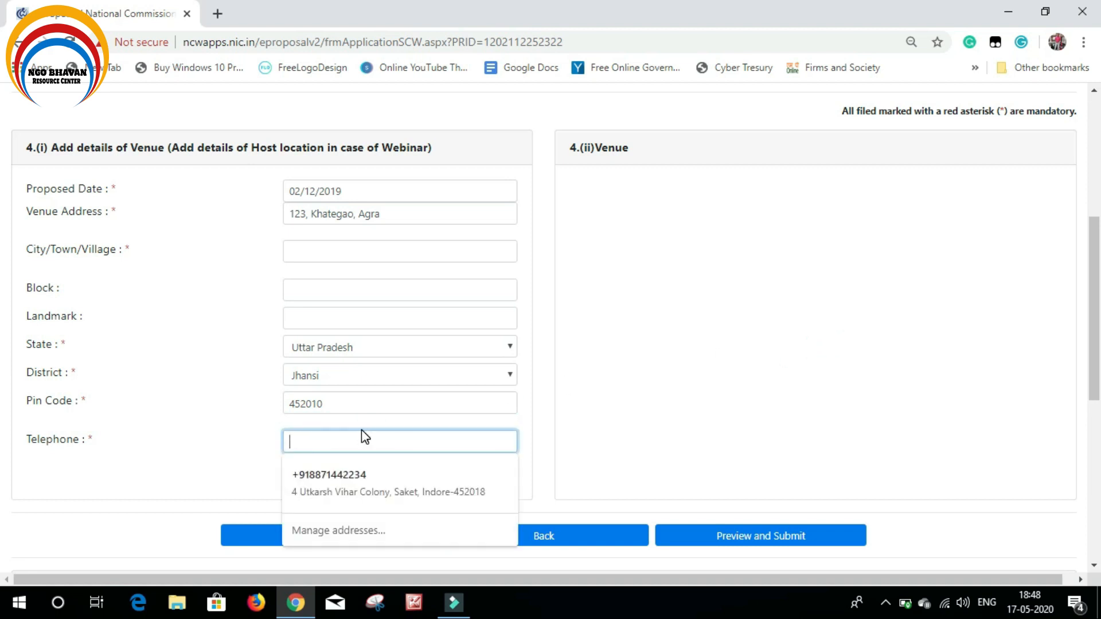
{"action": "left_click", "coordinate": [880, 309]}
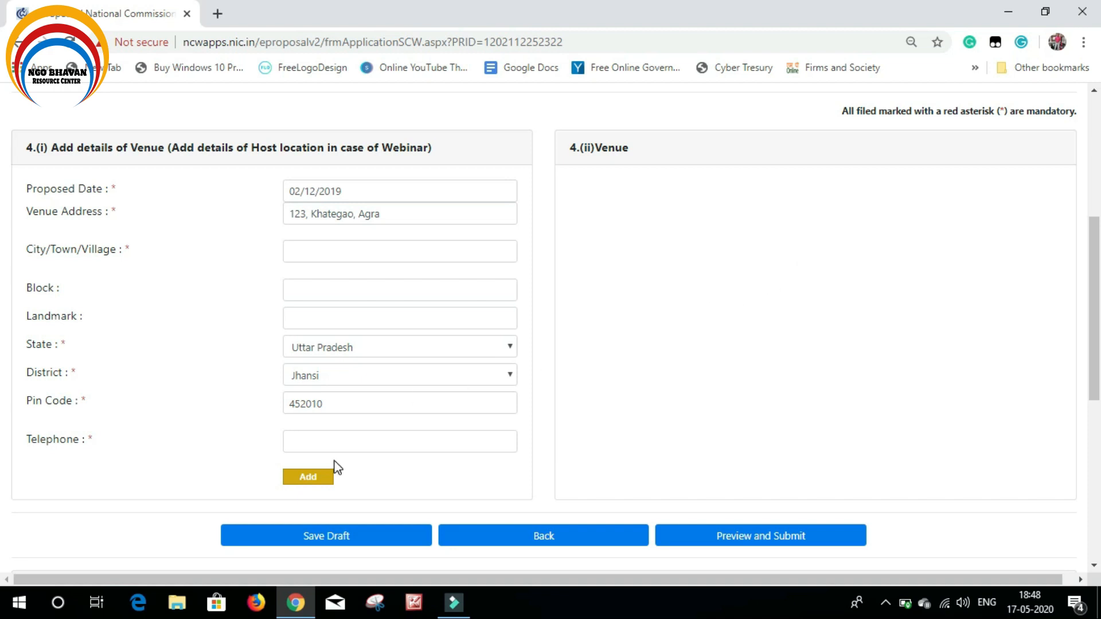
Enter the venue's telephone number
{"action": "left_click", "coordinate": [337, 442]}
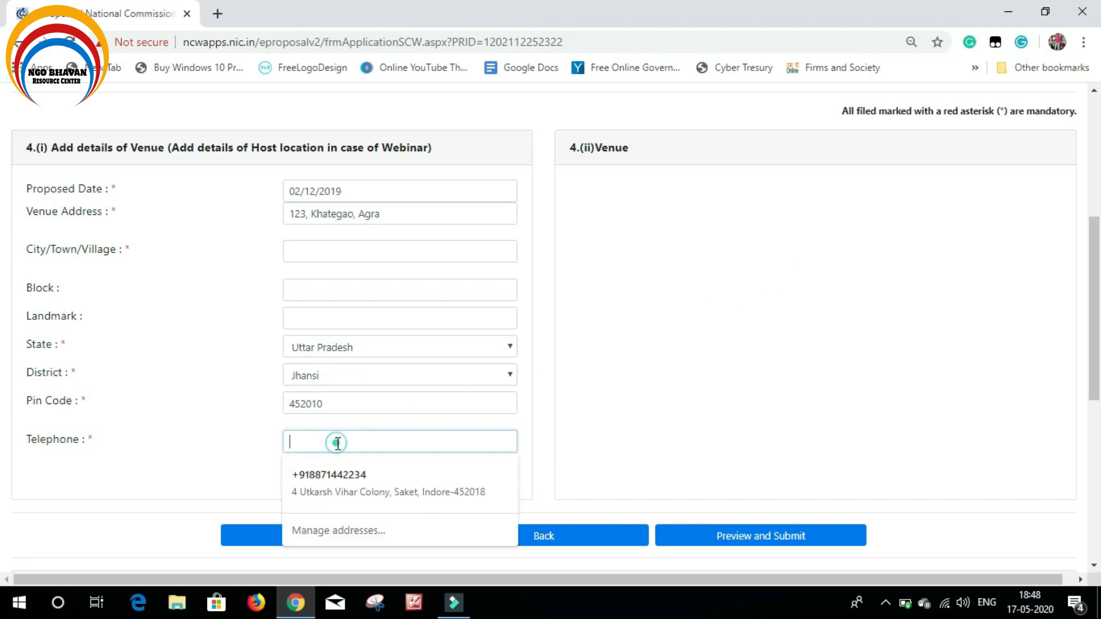
{"action": "left_click", "coordinate": [764, 313]}
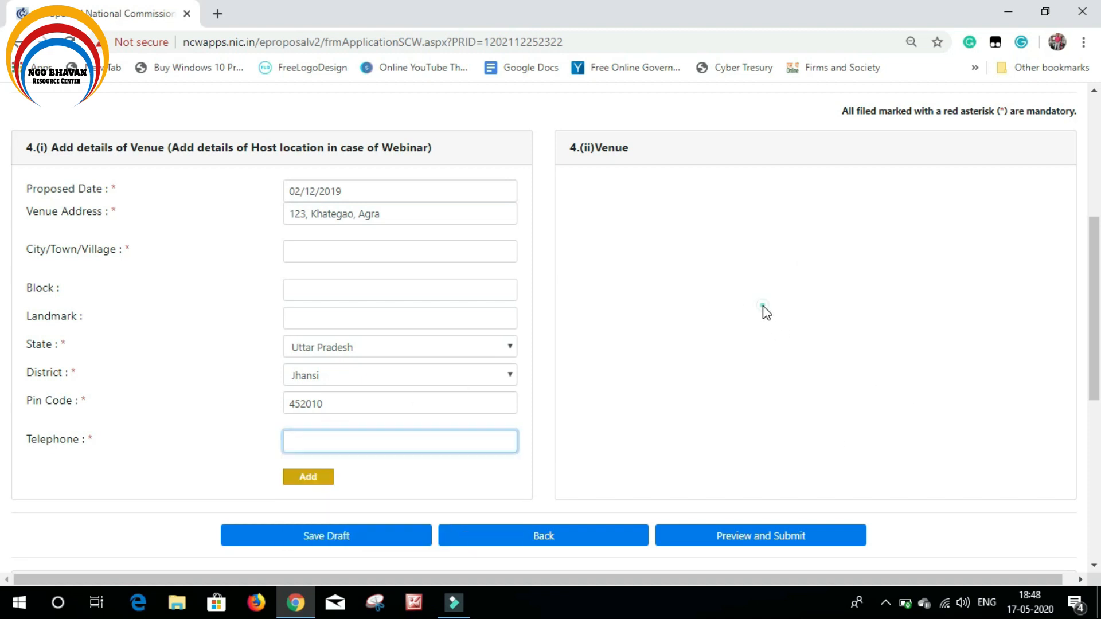
{"action": "left_click", "coordinate": [422, 443]}
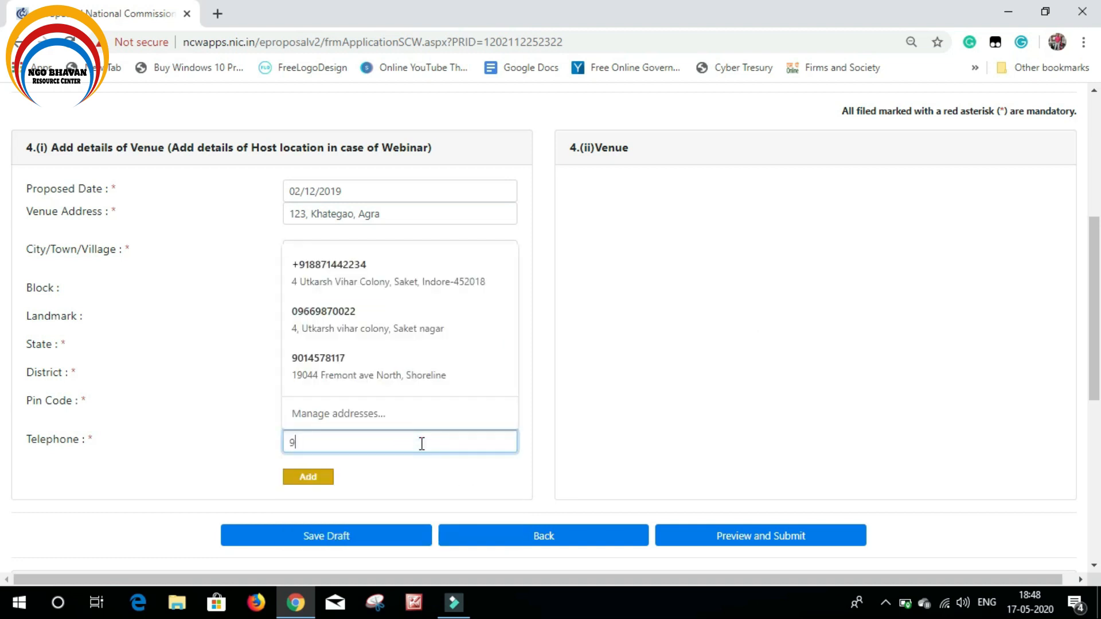
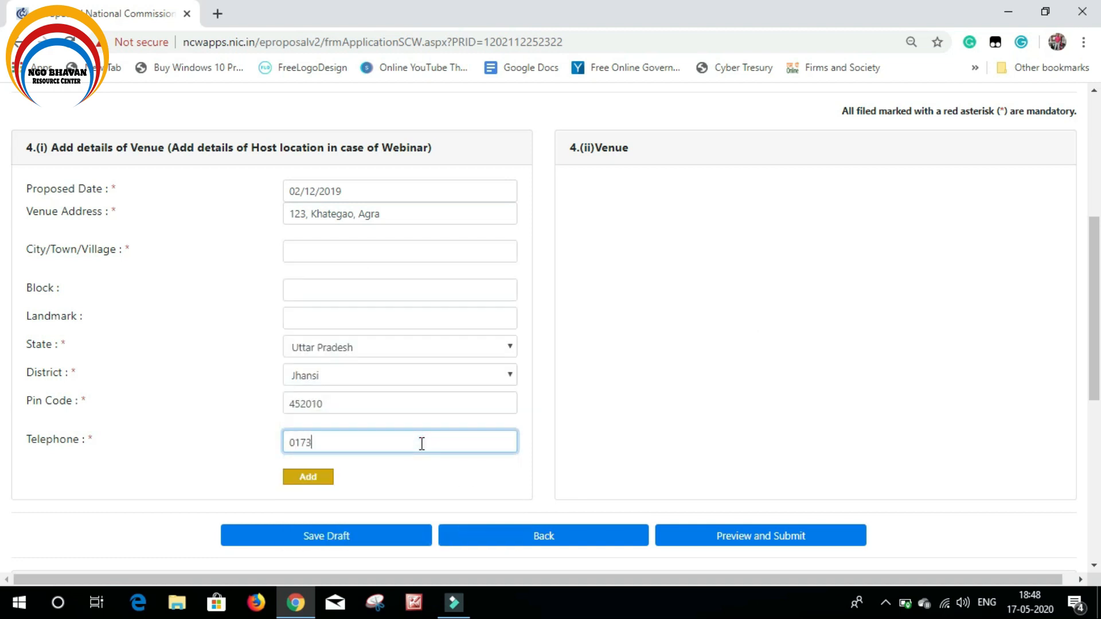
Set the venue's City/Town/Village to Agra
{"action": "left_click", "coordinate": [391, 249]}
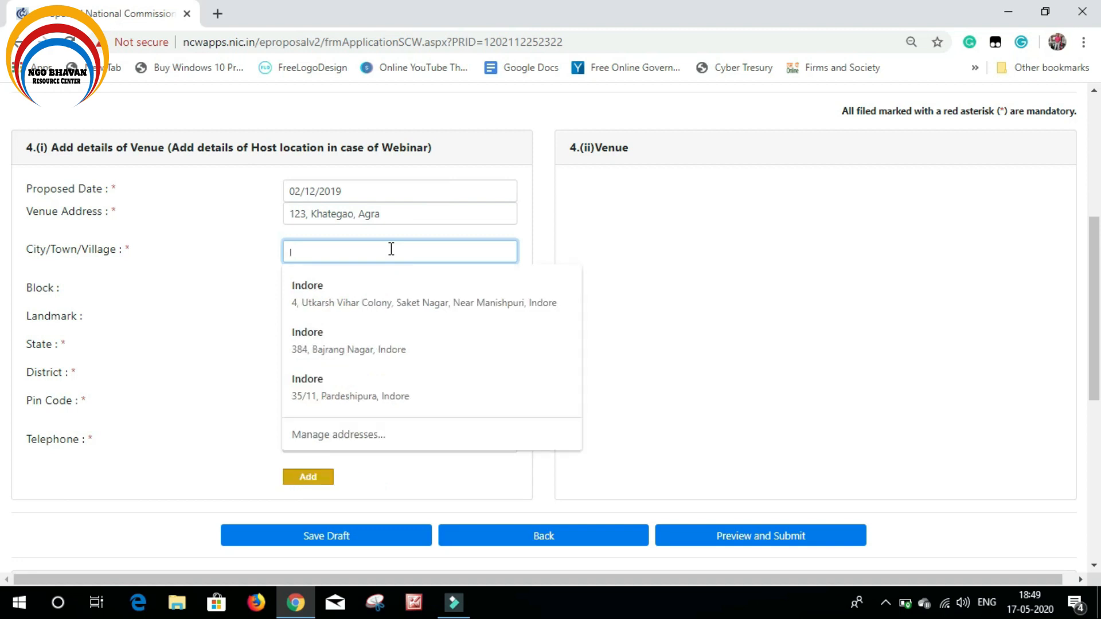
{"action": "key", "text": "Escape"}
{"action": "type", "text": "Agra"}
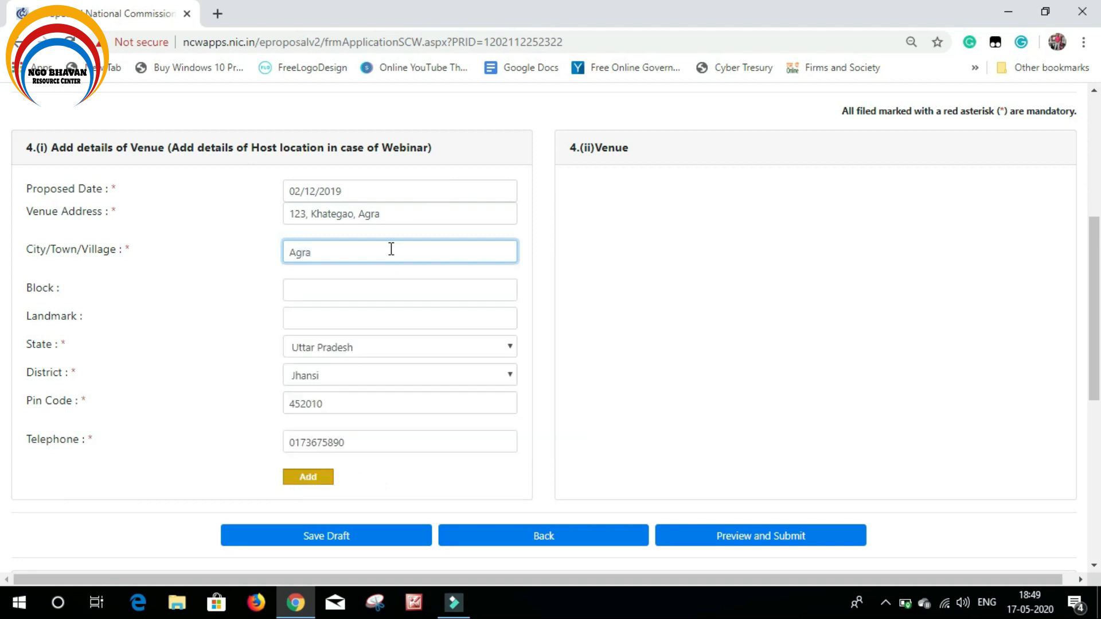
{"action": "scroll", "coordinate": [696, 319], "scroll_direction": "down", "scroll_amount": 2}
{"action": "left_click", "coordinate": [723, 312]}
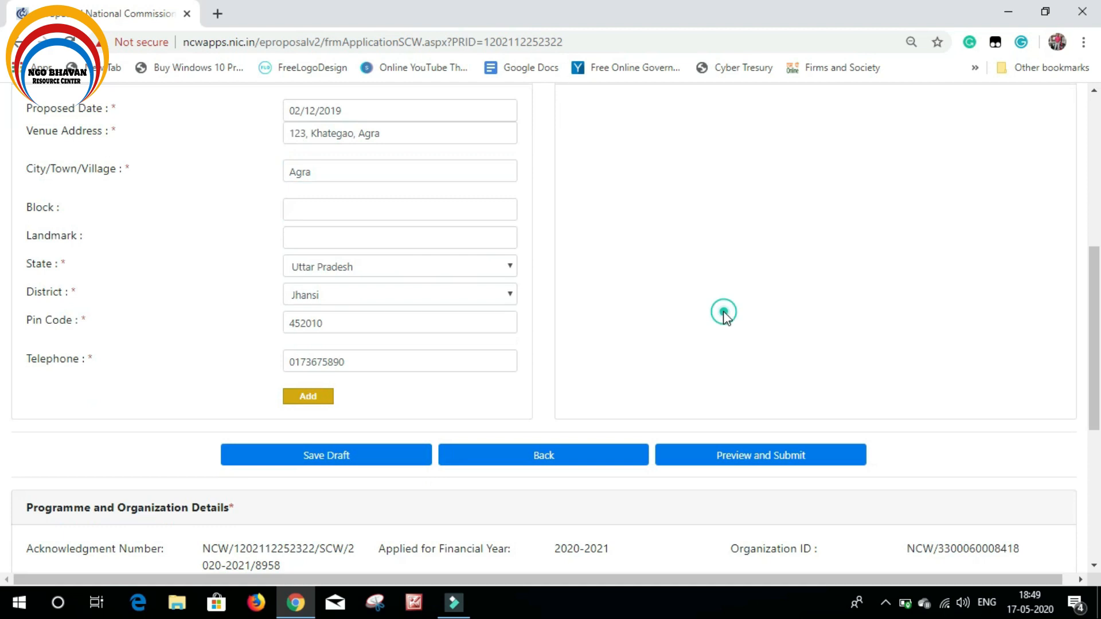
Add the venue (123, Khategao, Agra, 02/12/2019) as row 1 of the venue list
{"action": "scroll", "coordinate": [624, 408], "scroll_direction": "down", "scroll_amount": 4}
{"action": "left_click", "coordinate": [313, 401]}
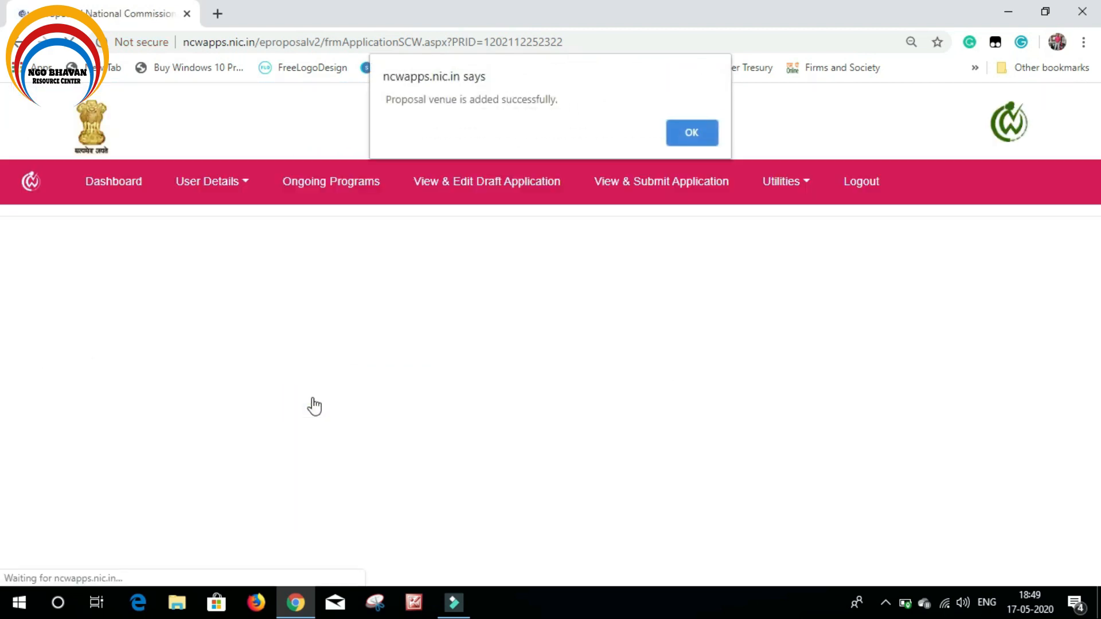
{"action": "left_click", "coordinate": [693, 133]}
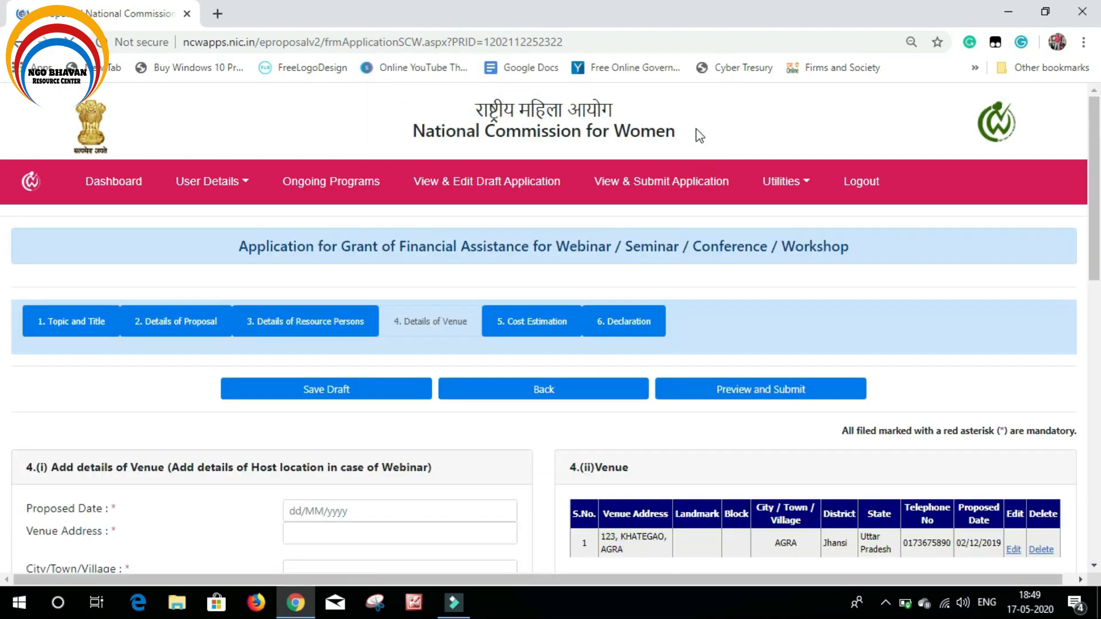
{"action": "scroll", "coordinate": [667, 393], "scroll_direction": "up", "scroll_amount": 3}
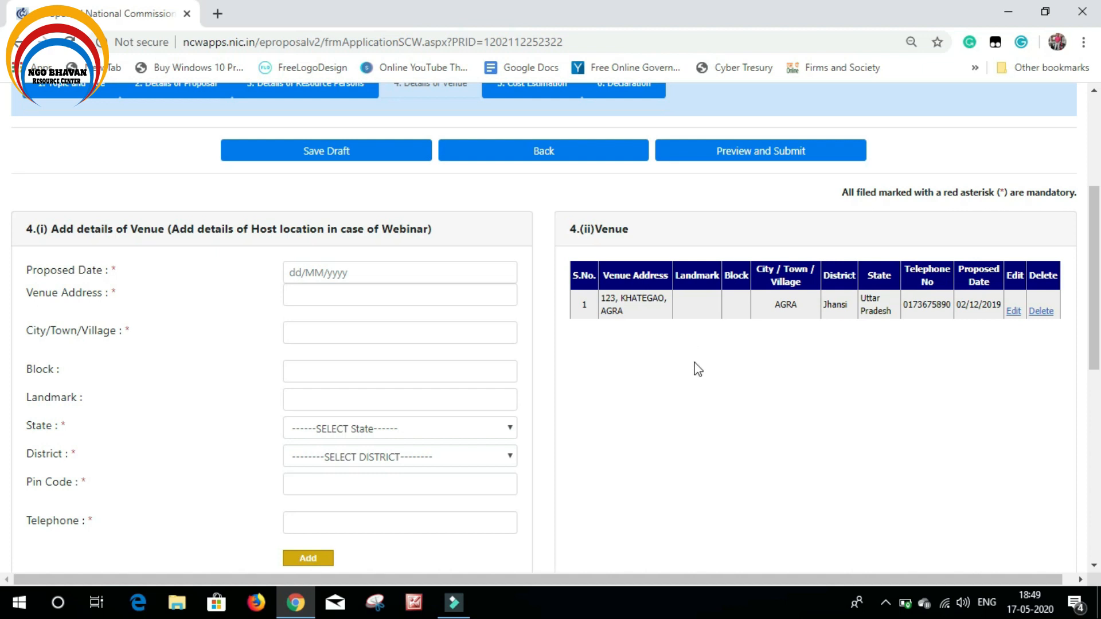
{"action": "scroll", "coordinate": [700, 375], "scroll_direction": "up", "scroll_amount": 2}
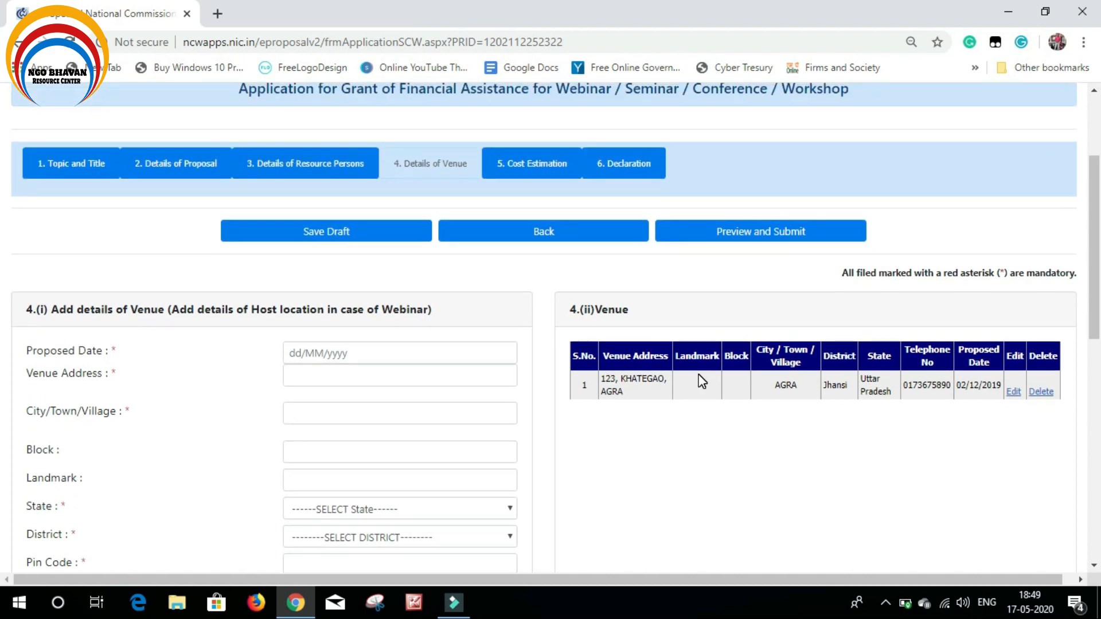
In Cost Estimation, delete the Honorarium and Miscellaneous expenditure budget rows, leaving total 0.0
{"action": "left_click", "coordinate": [540, 167]}
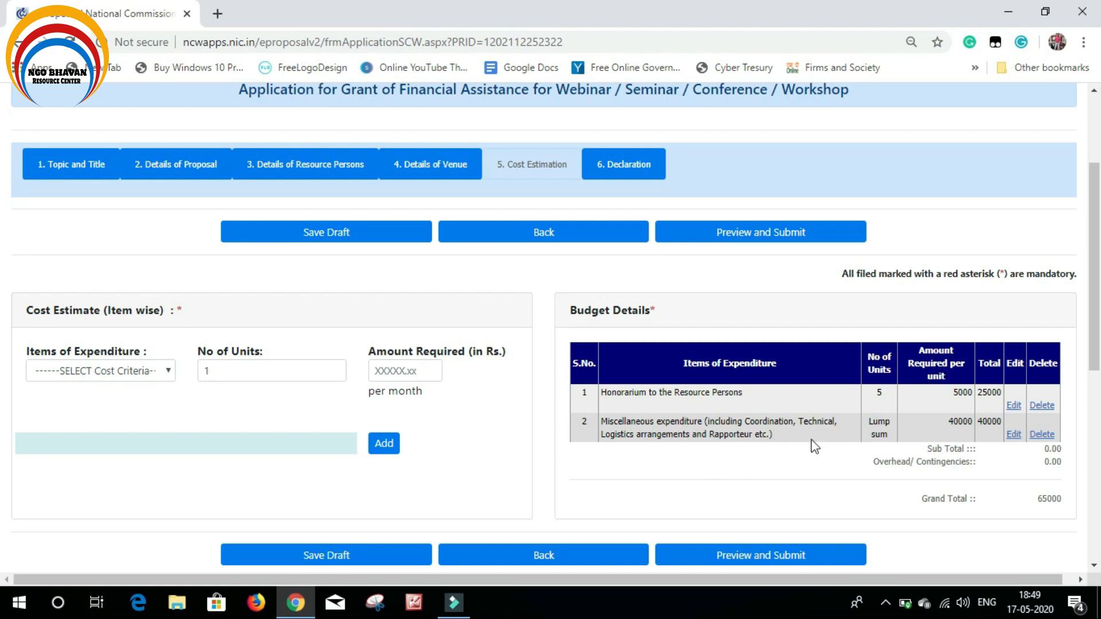
{"action": "left_click", "coordinate": [1042, 409]}
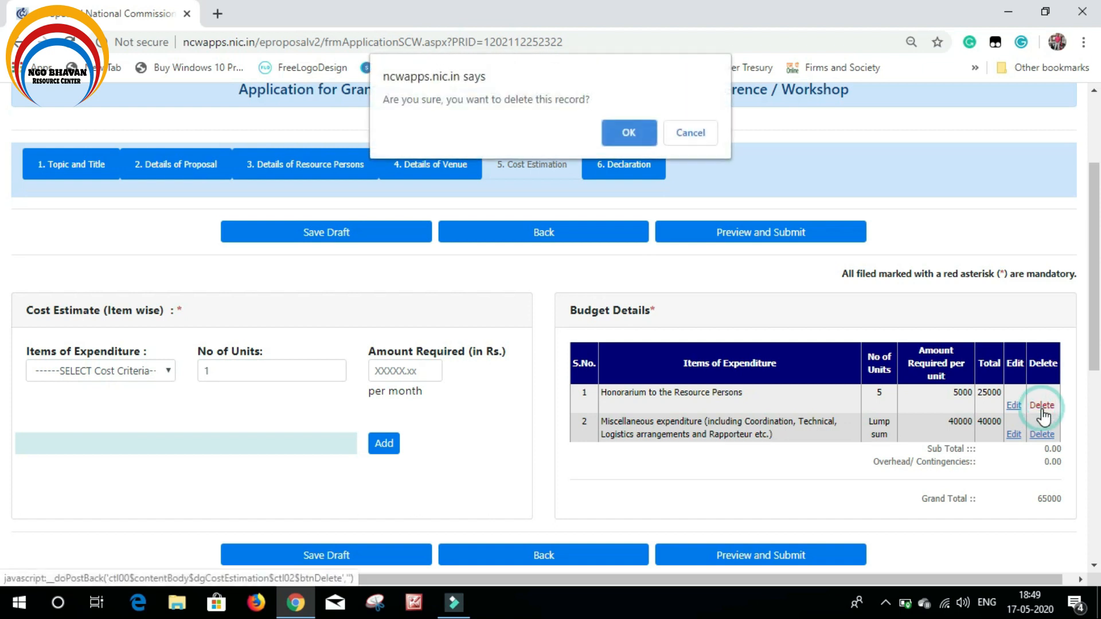
{"action": "left_click", "coordinate": [639, 127]}
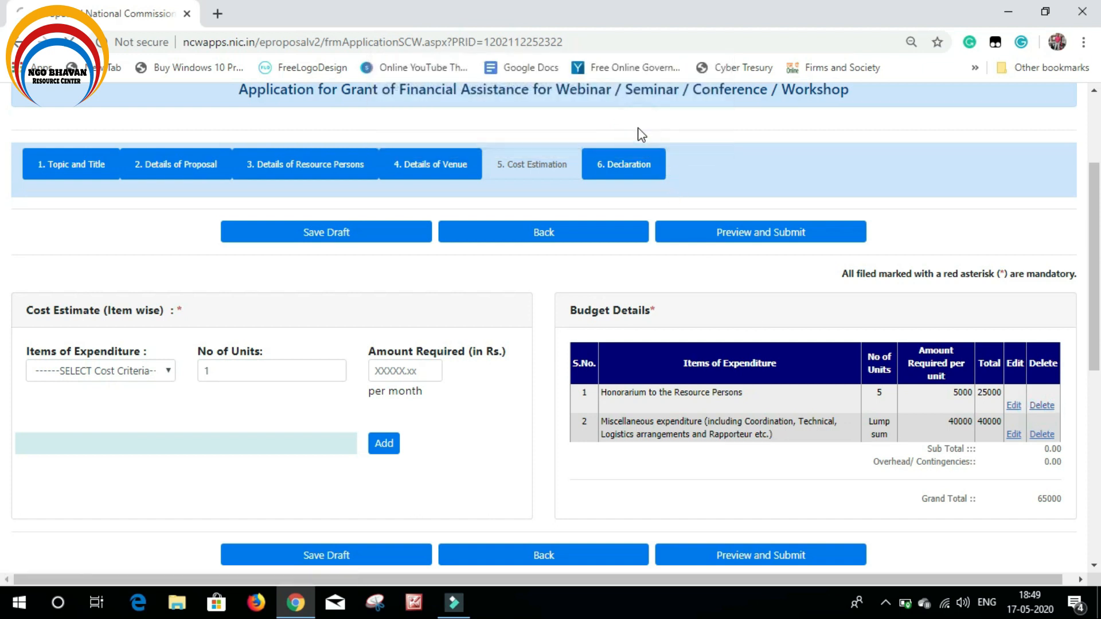
{"action": "scroll", "coordinate": [1089, 455], "scroll_direction": "down", "scroll_amount": 3}
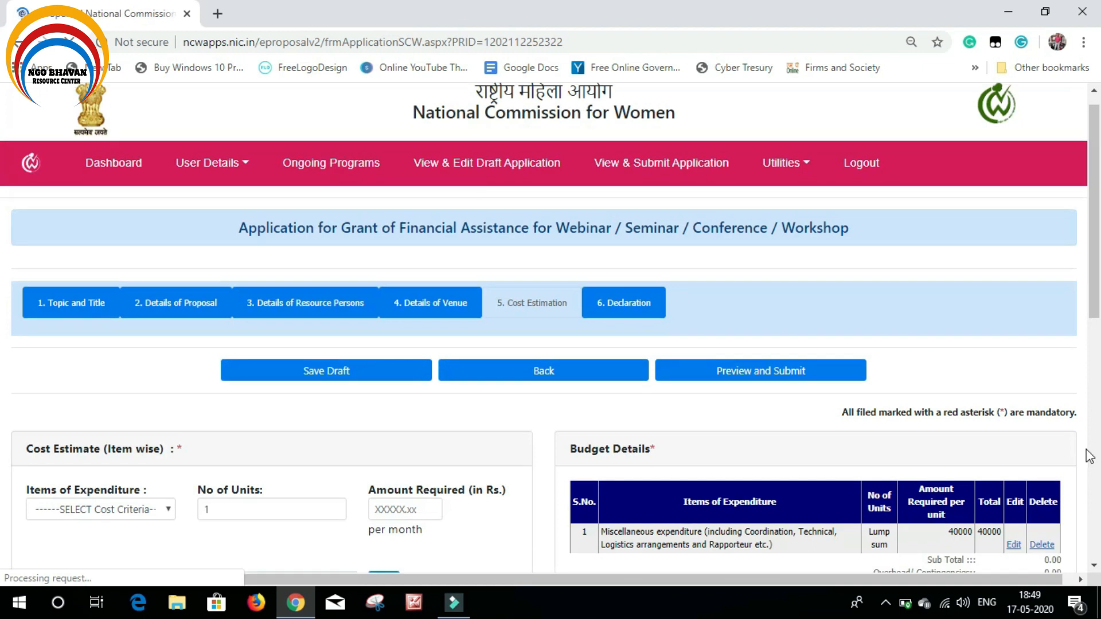
{"action": "left_click", "coordinate": [1042, 408]}
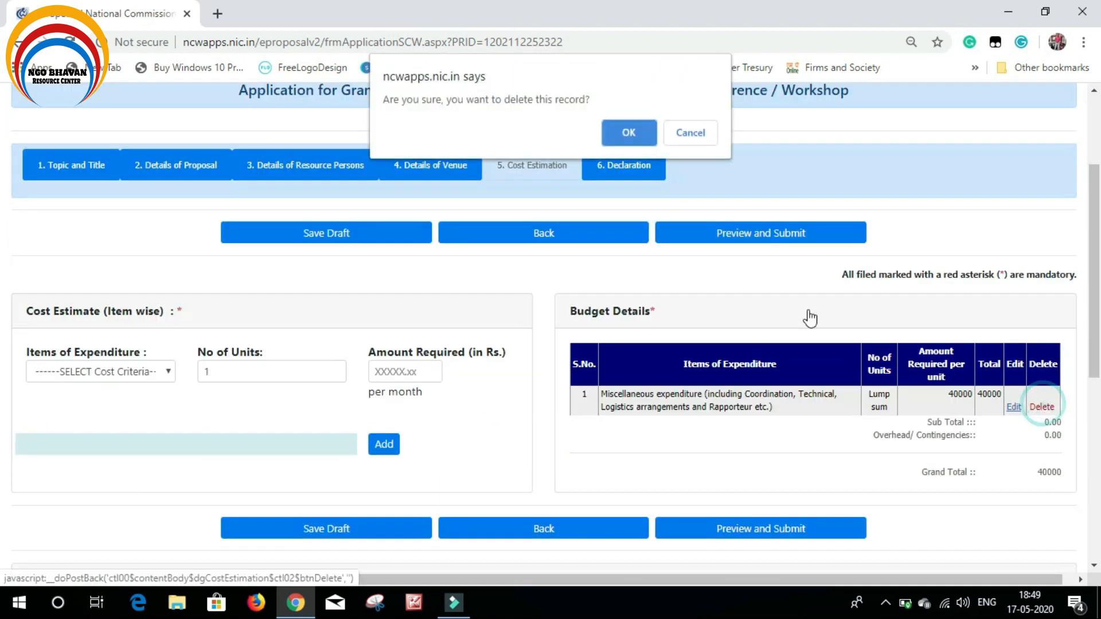
{"action": "left_click", "coordinate": [623, 127]}
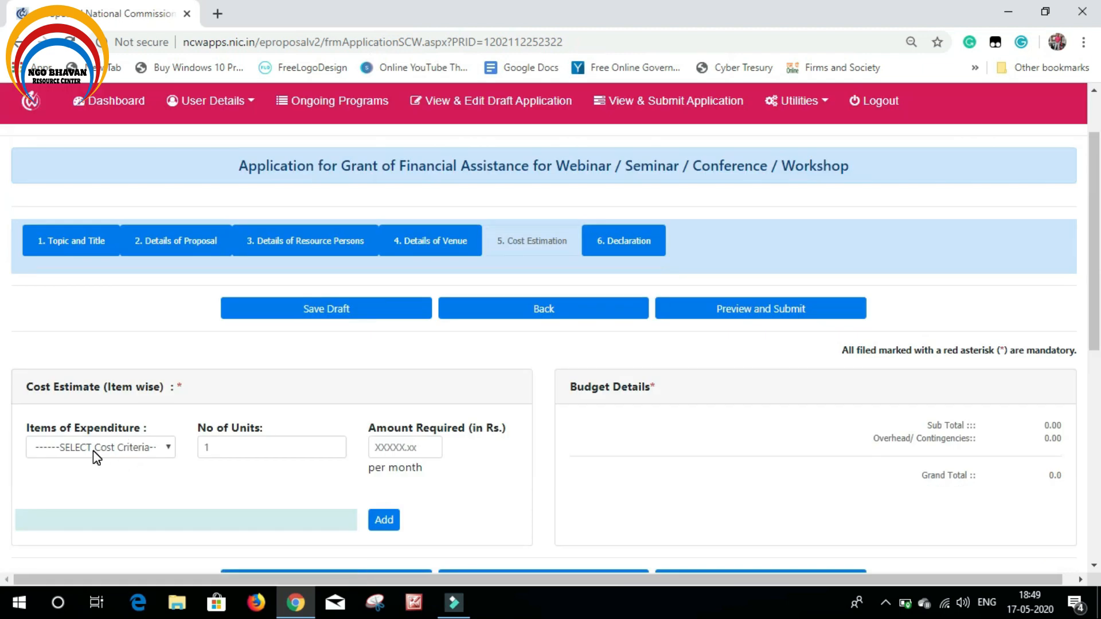
Add Honorarium to the Resource Persons: 5 units at 5000 each, totalling 25000
{"action": "scroll", "coordinate": [96, 457], "scroll_direction": "down", "scroll_amount": 1}
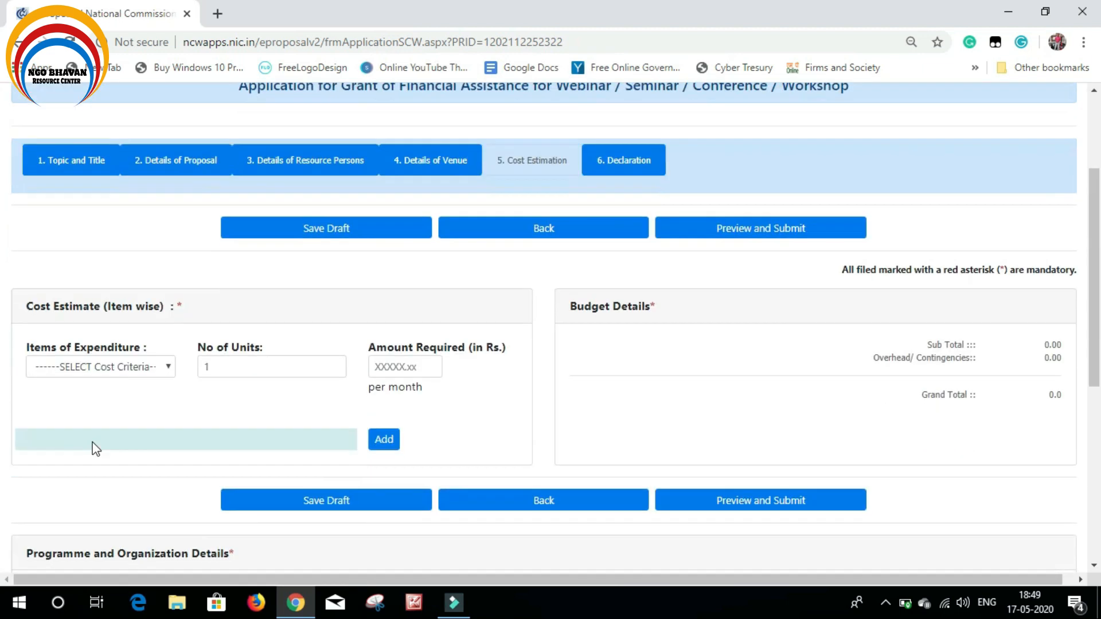
{"action": "left_click", "coordinate": [92, 367]}
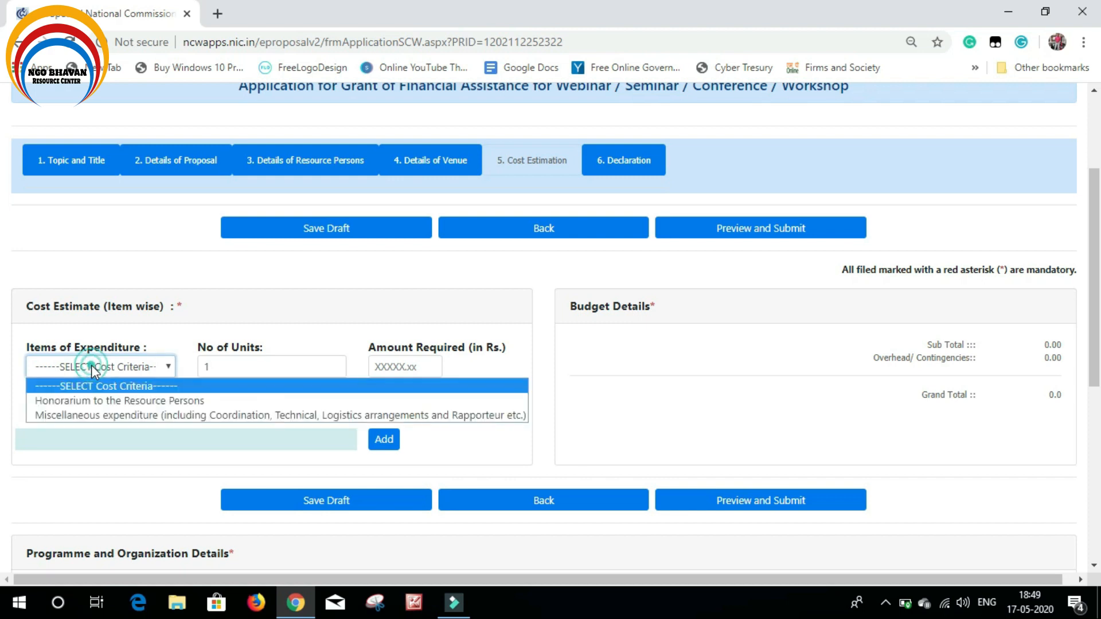
{"action": "left_click", "coordinate": [123, 401]}
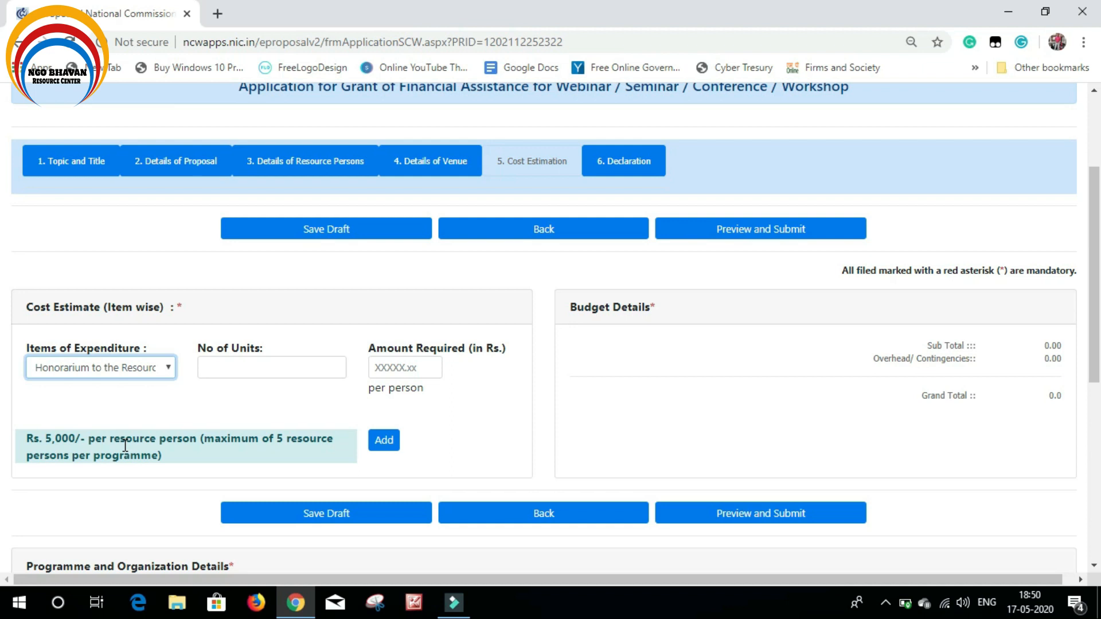
{"action": "left_click", "coordinate": [232, 366]}
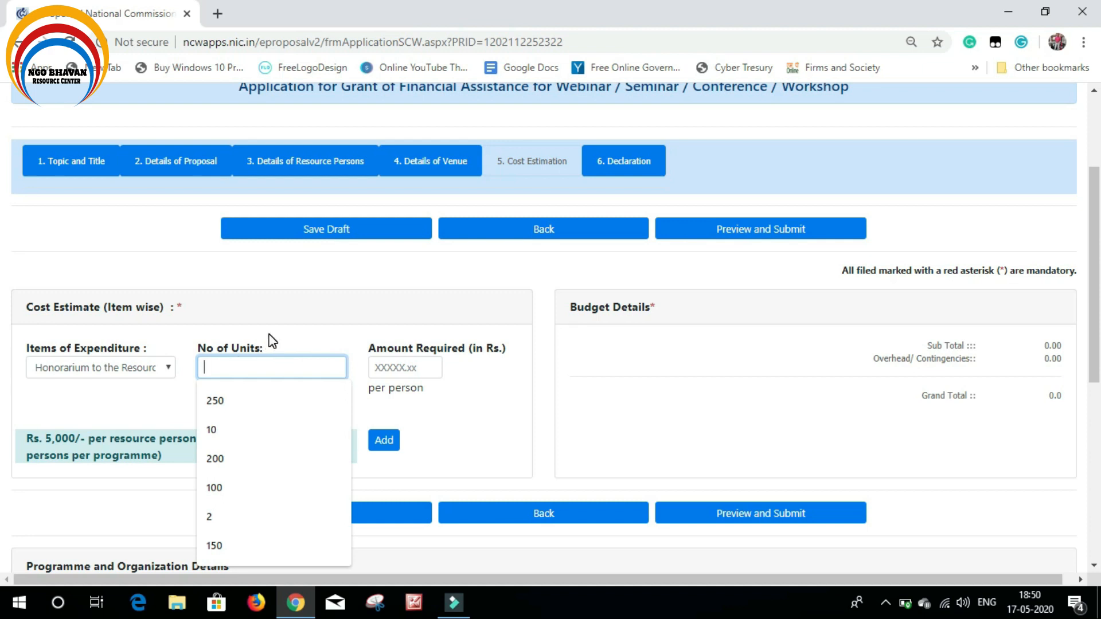
{"action": "type", "text": "5"}
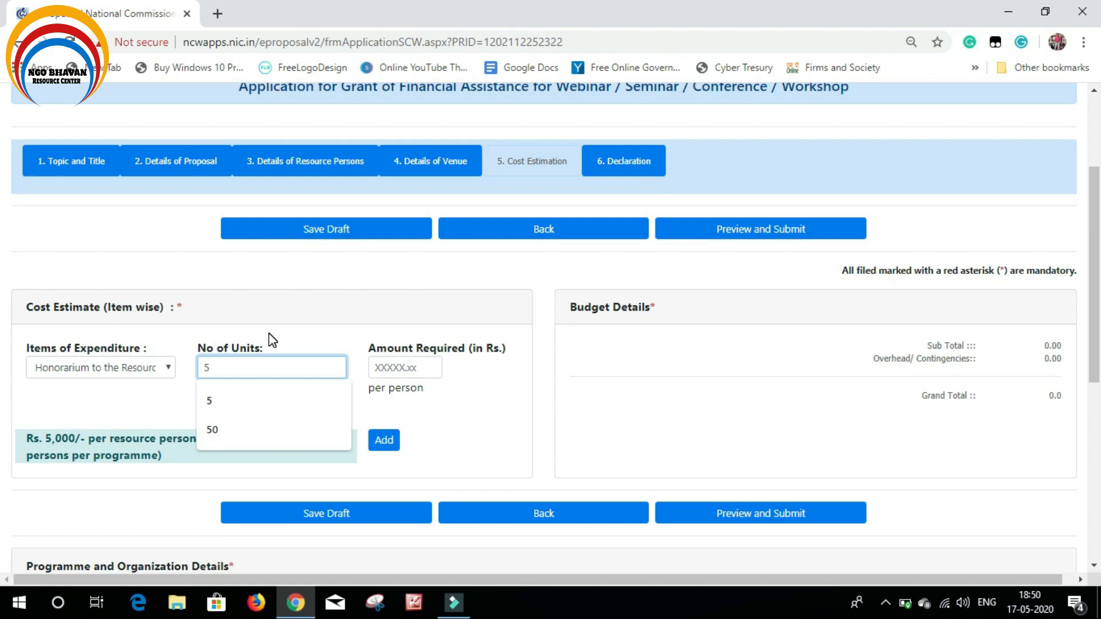
{"action": "left_click", "coordinate": [316, 321]}
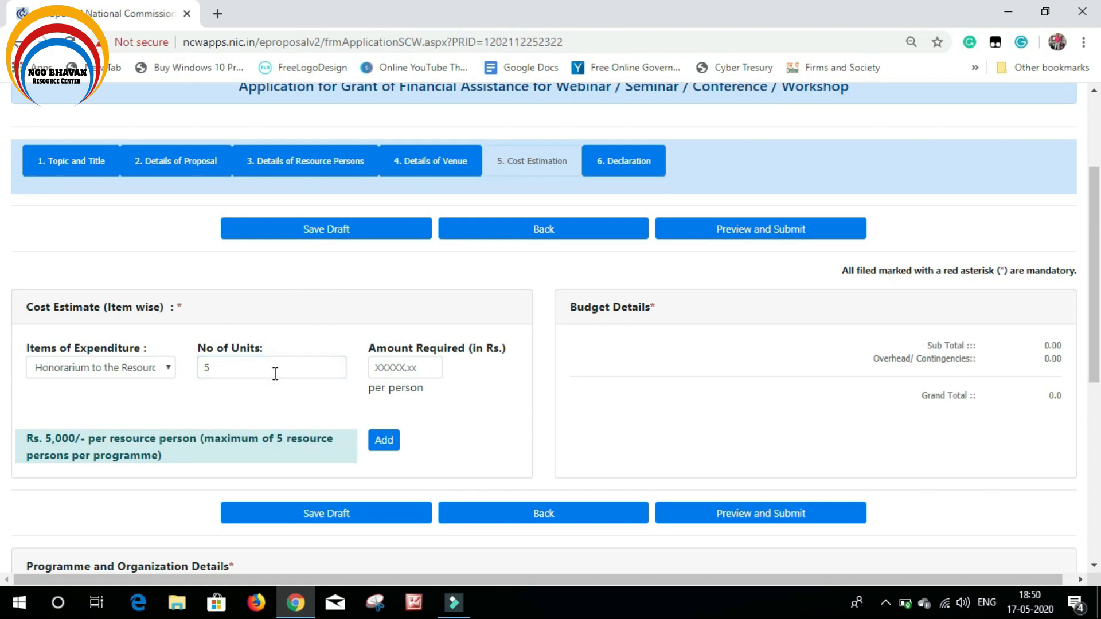
{"action": "left_click", "coordinate": [404, 361]}
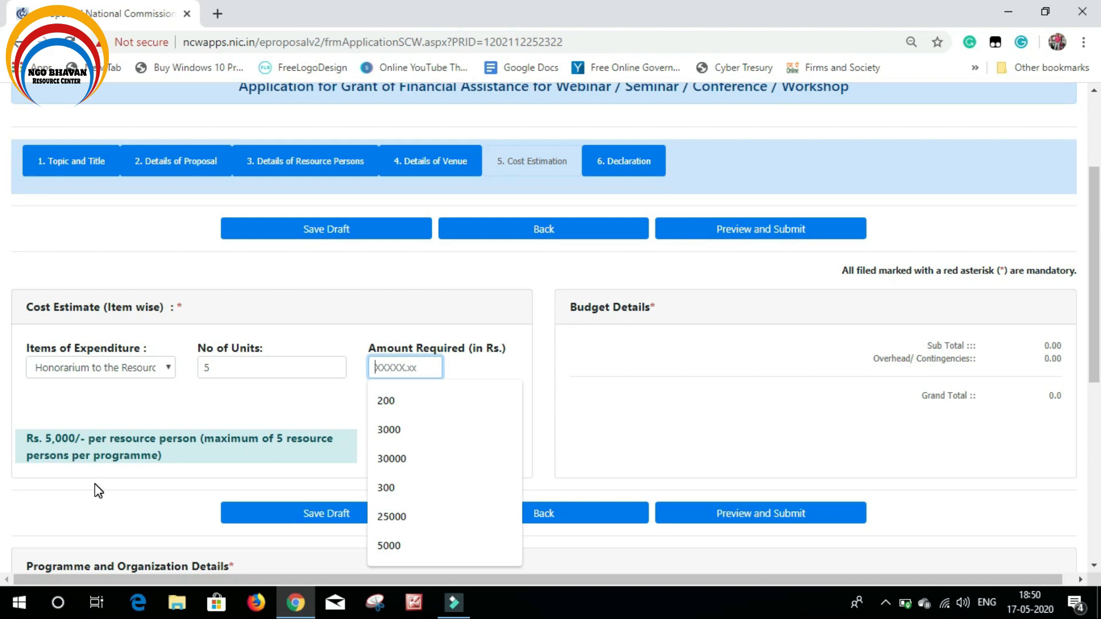
{"action": "type", "text": "5000"}
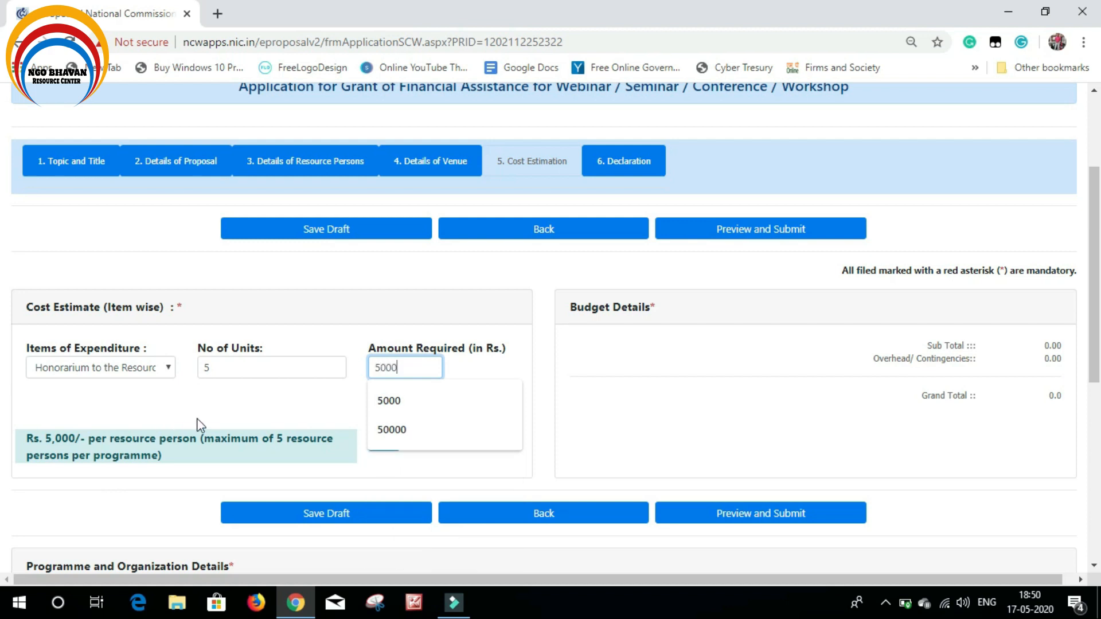
{"action": "left_click", "coordinate": [229, 414]}
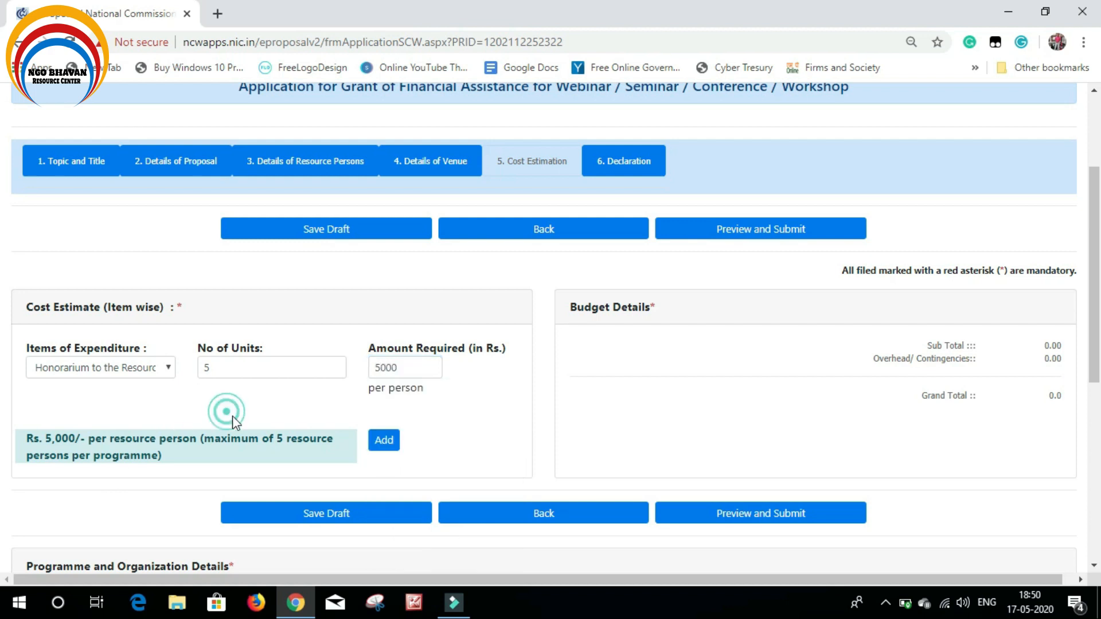
{"action": "left_click", "coordinate": [388, 443]}
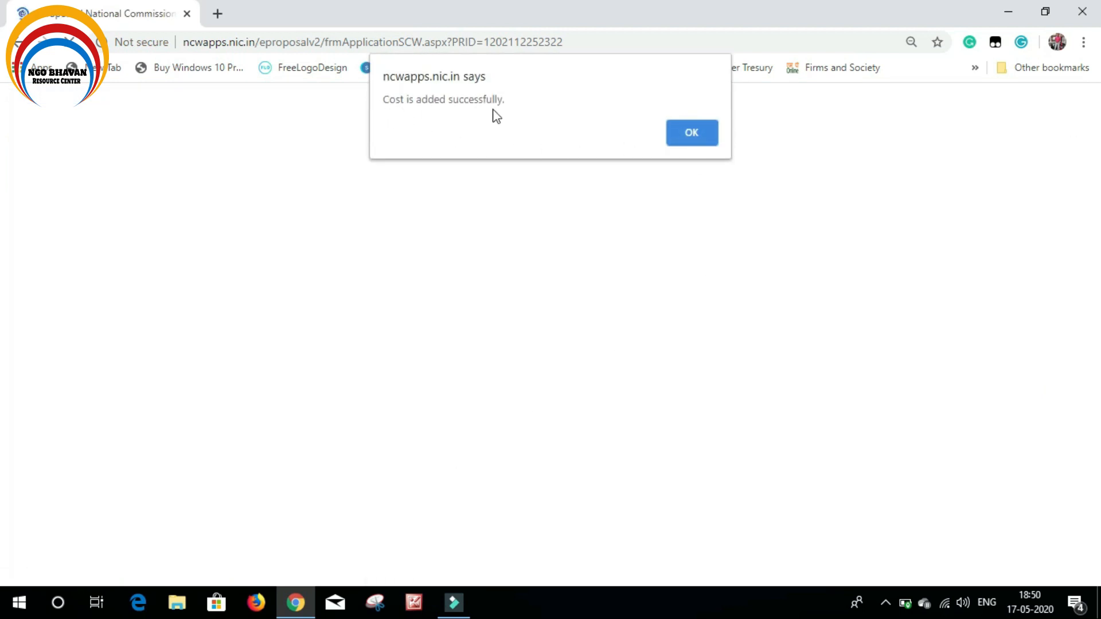
{"action": "left_click", "coordinate": [700, 134]}
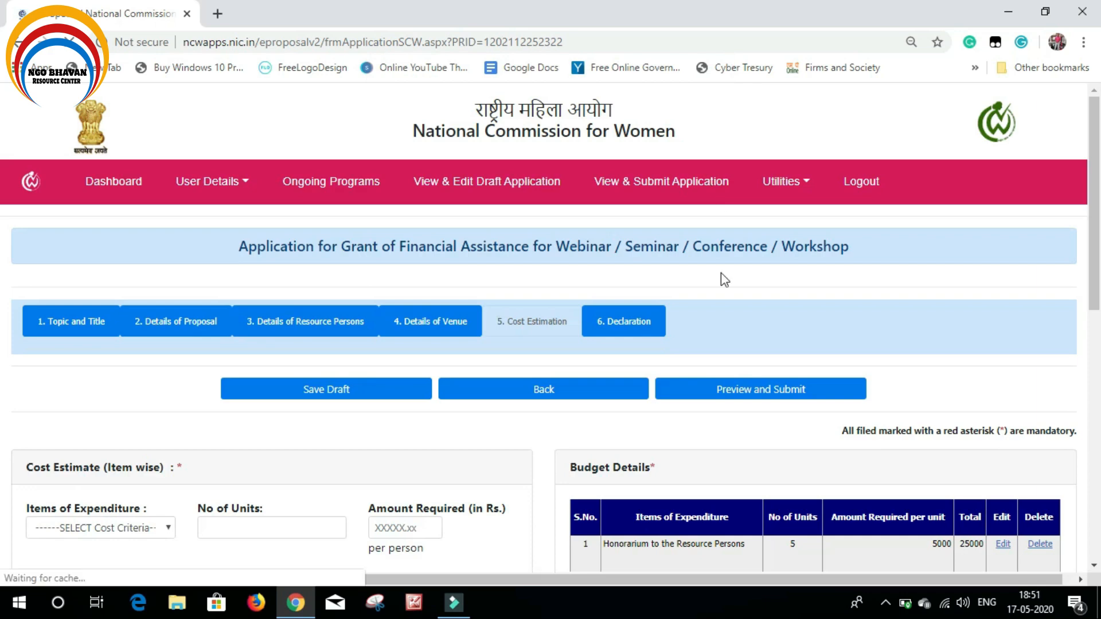
{"action": "scroll", "coordinate": [688, 301], "scroll_direction": "down", "scroll_amount": 4}
Add a Miscellaneous expenditure lump-sum item of 40000, raising the grand total to 65000
{"action": "left_click", "coordinate": [146, 289]}
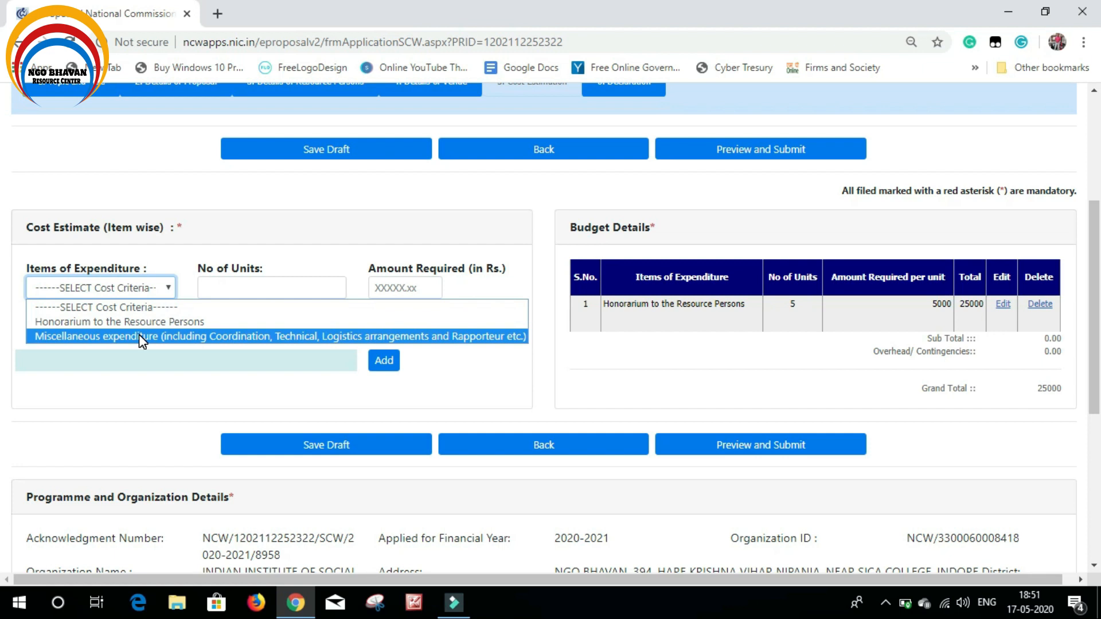
{"action": "left_click", "coordinate": [139, 335]}
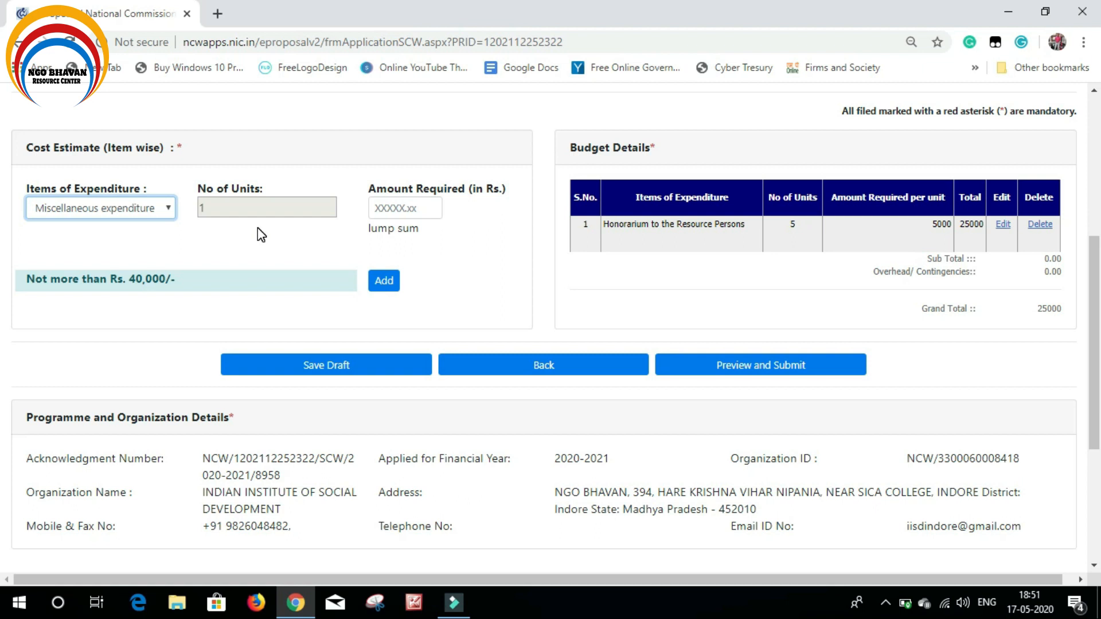
{"action": "left_click", "coordinate": [228, 210]}
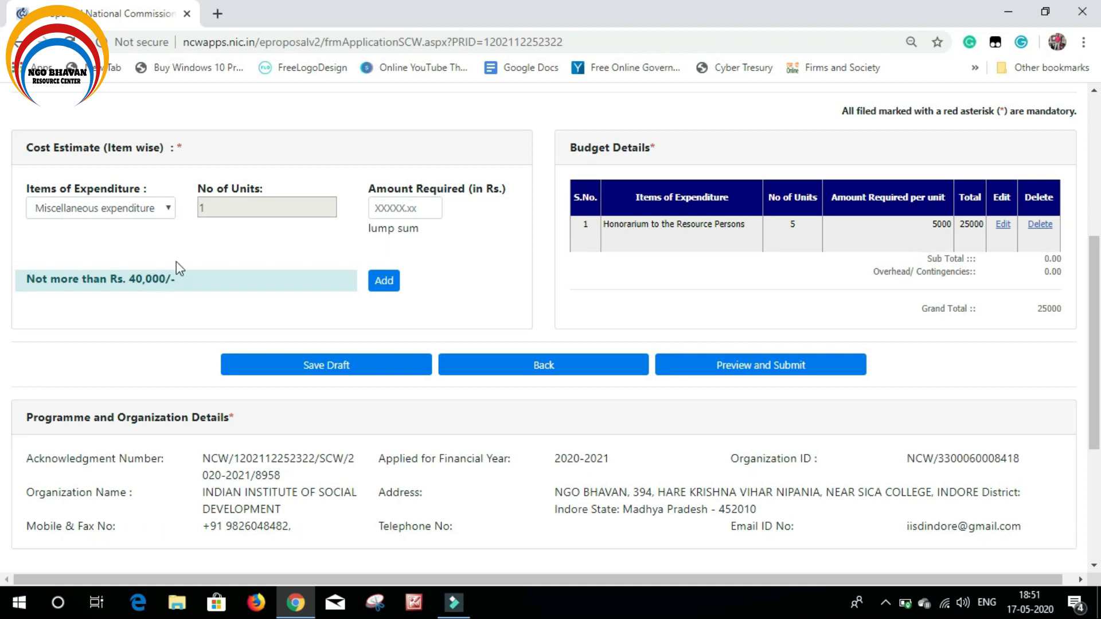
{"action": "left_click", "coordinate": [427, 205]}
{"action": "type", "text": "40000"}
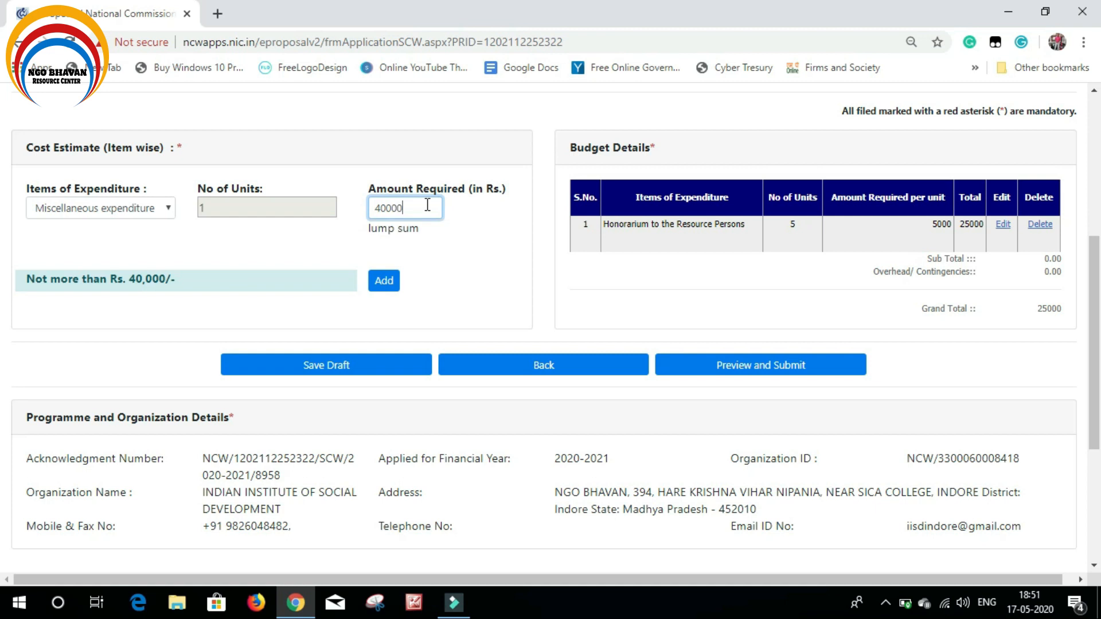
{"action": "left_click", "coordinate": [384, 282]}
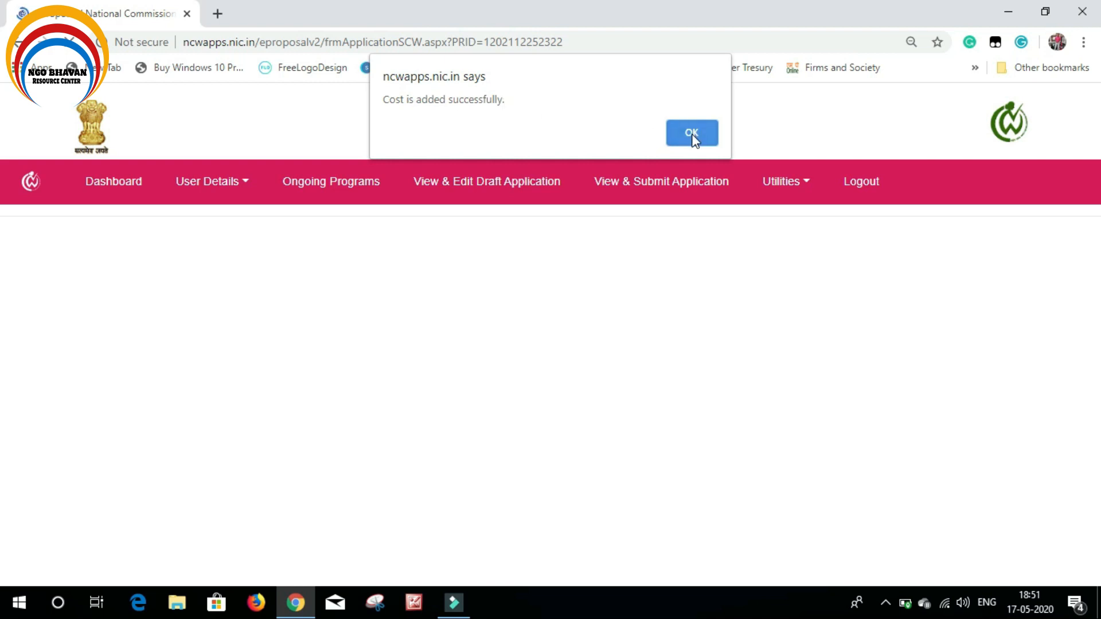
{"action": "left_click", "coordinate": [692, 134]}
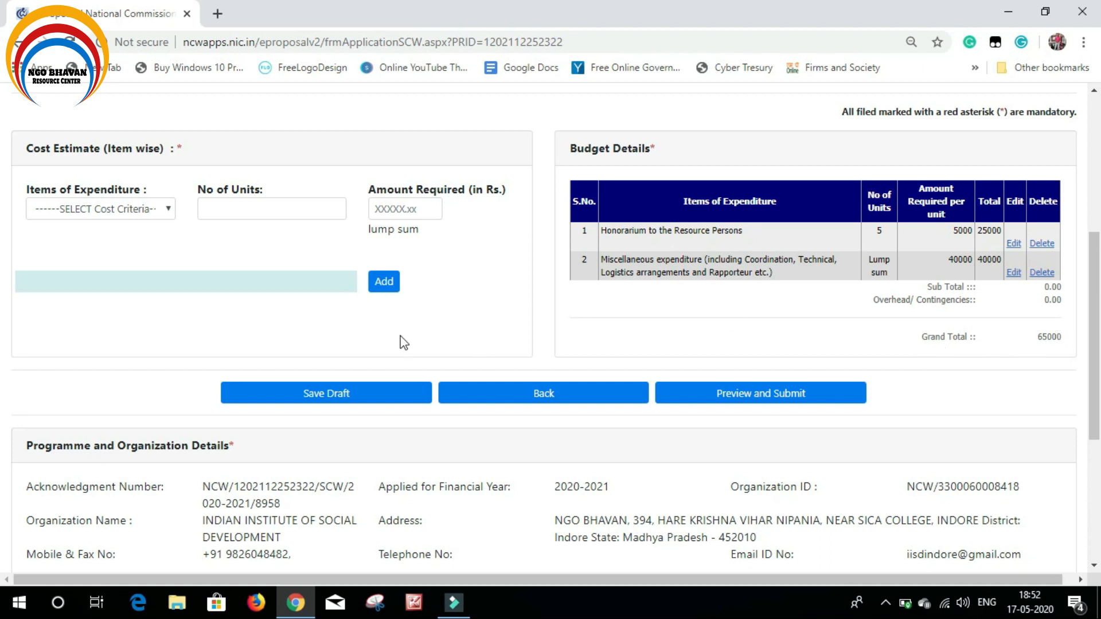
Save the application as a draft and dismiss the number of participants warning
{"action": "left_click", "coordinate": [330, 394]}
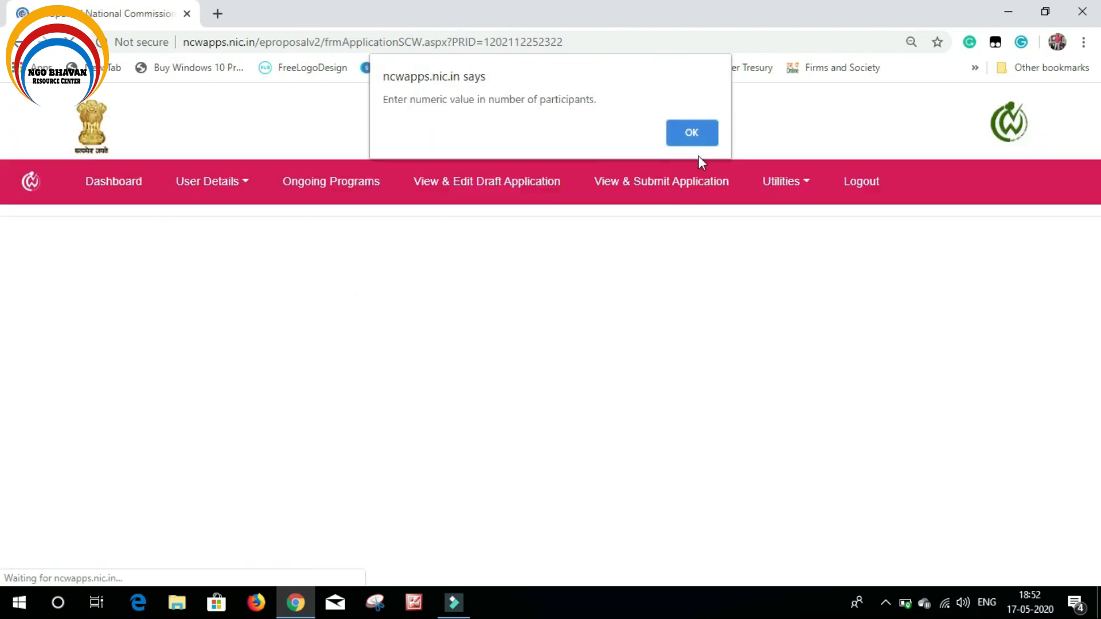
{"action": "left_click", "coordinate": [696, 132]}
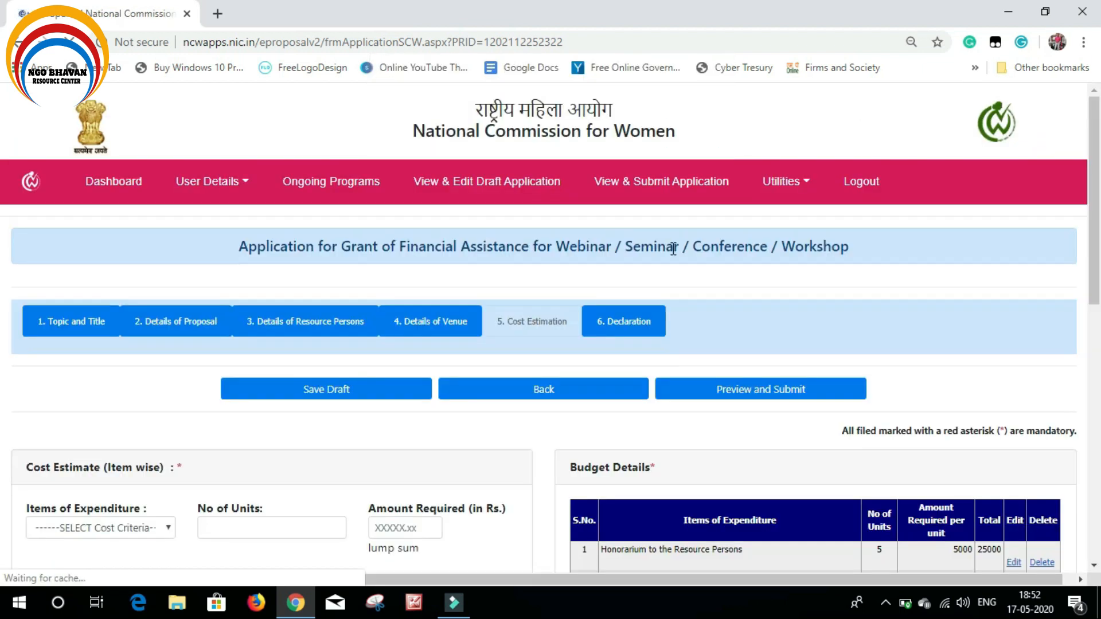
{"action": "scroll", "coordinate": [675, 266], "scroll_direction": "down", "scroll_amount": 1}
{"action": "scroll", "coordinate": [675, 269], "scroll_direction": "down", "scroll_amount": 1}
{"action": "scroll", "coordinate": [674, 265], "scroll_direction": "up", "scroll_amount": 2}
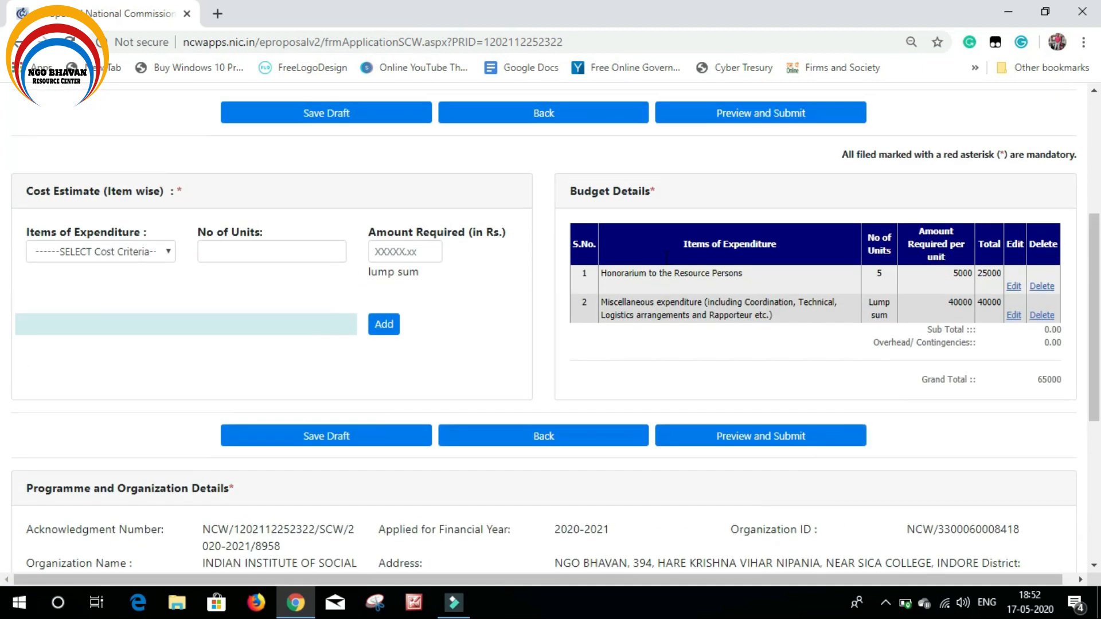
{"action": "scroll", "coordinate": [668, 270], "scroll_direction": "up", "scroll_amount": 2}
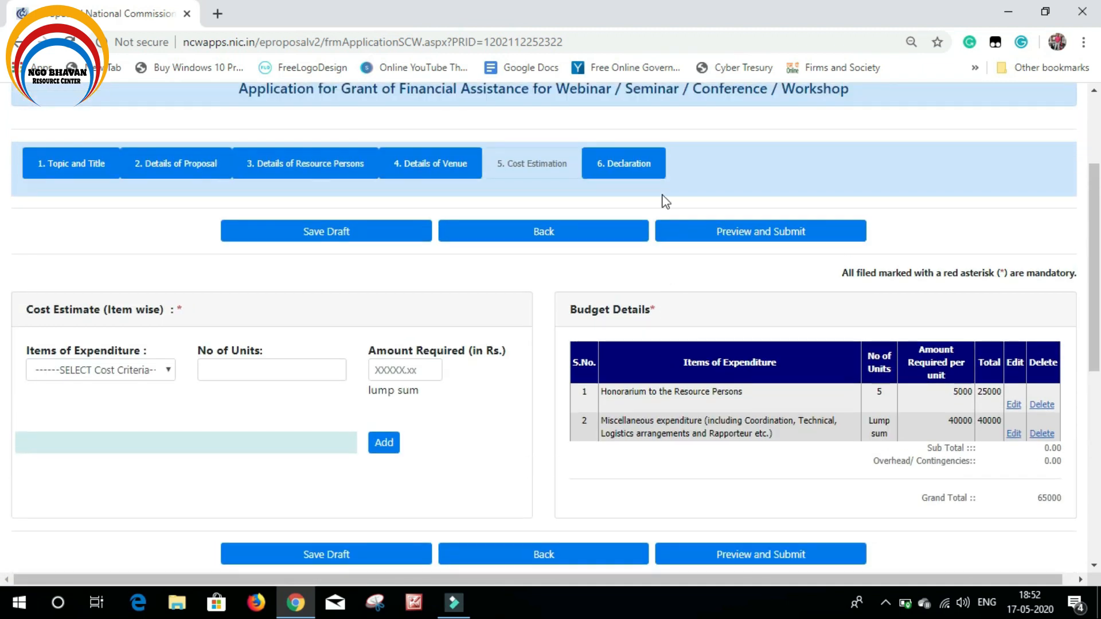
Open the 6. Declaration tab and accept the undertaking to follow NCW Guidelines
{"action": "left_click", "coordinate": [632, 163]}
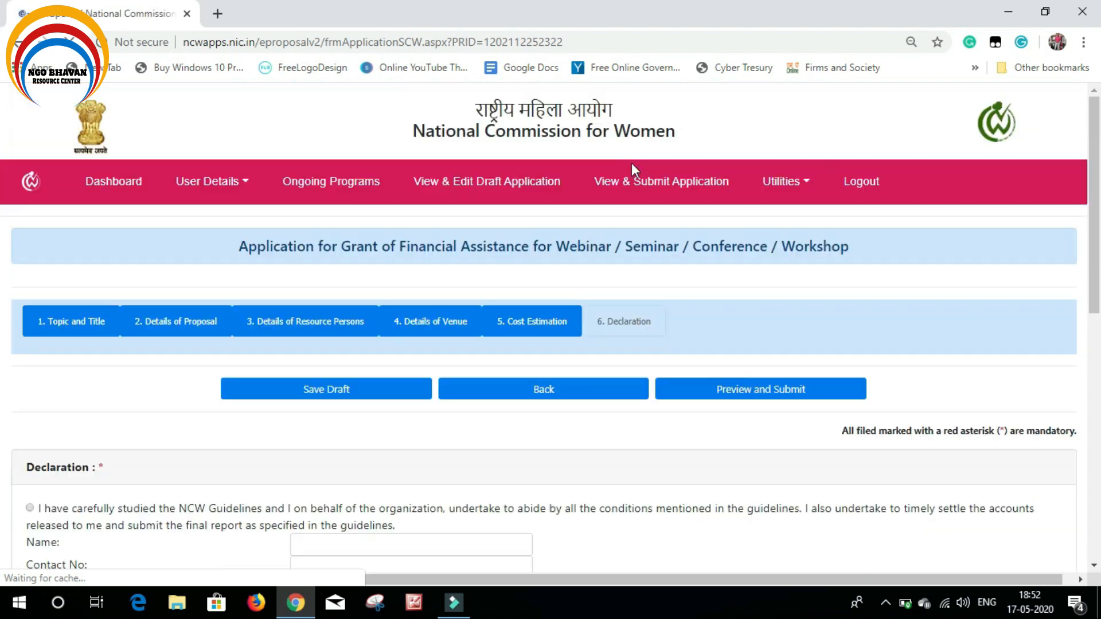
{"action": "scroll", "coordinate": [647, 313], "scroll_direction": "down", "scroll_amount": 4}
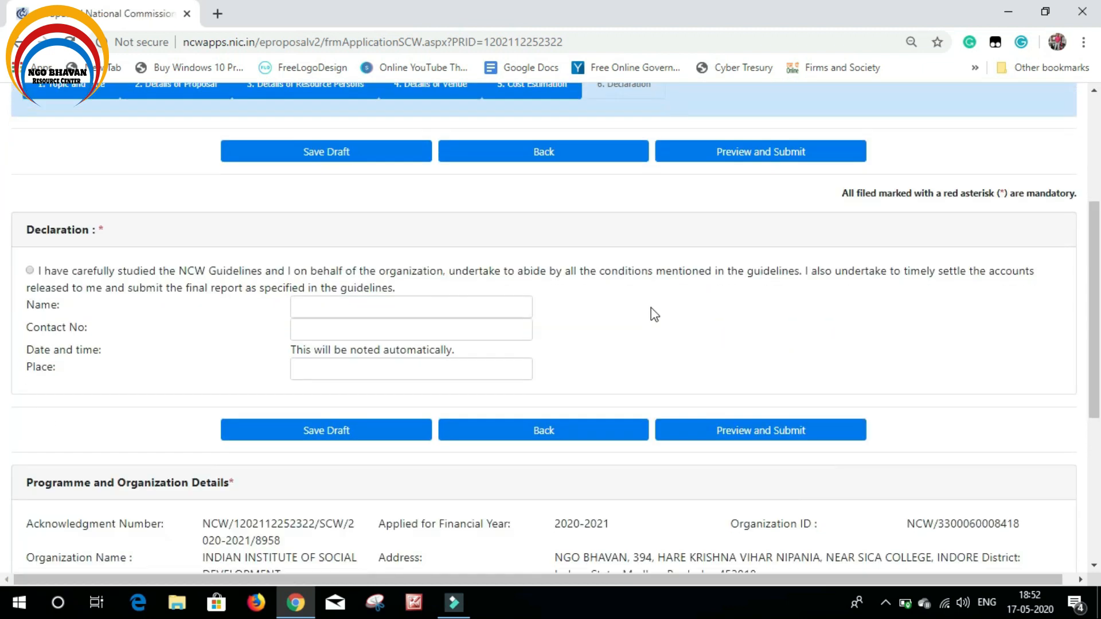
{"action": "scroll", "coordinate": [655, 315], "scroll_direction": "up", "scroll_amount": 1}
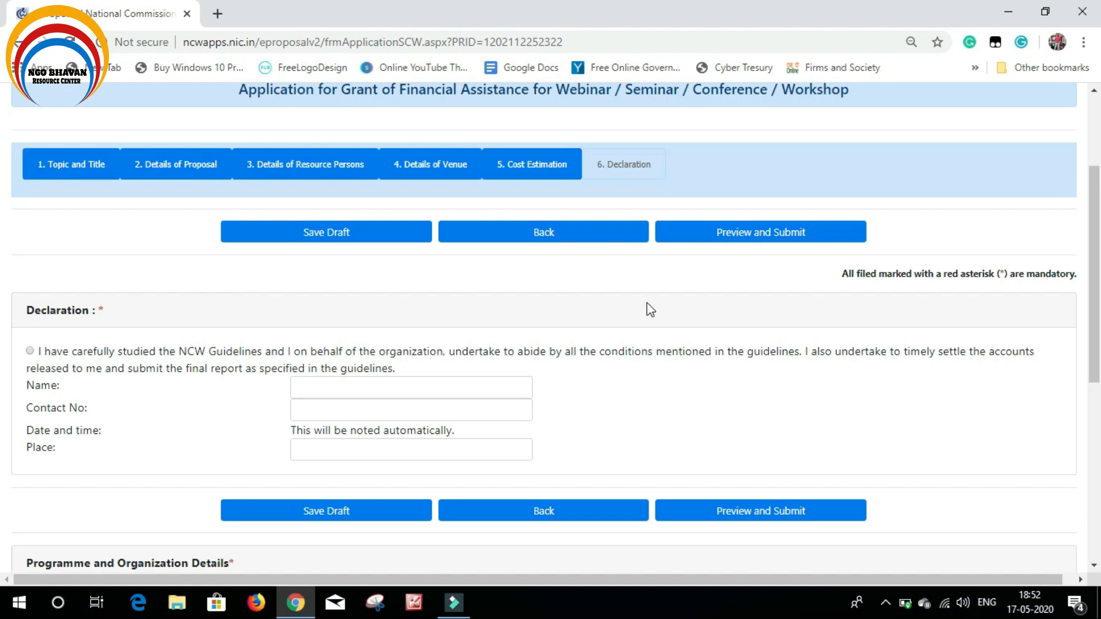
{"action": "left_click", "coordinate": [30, 351]}
{"action": "left_click", "coordinate": [364, 388]}
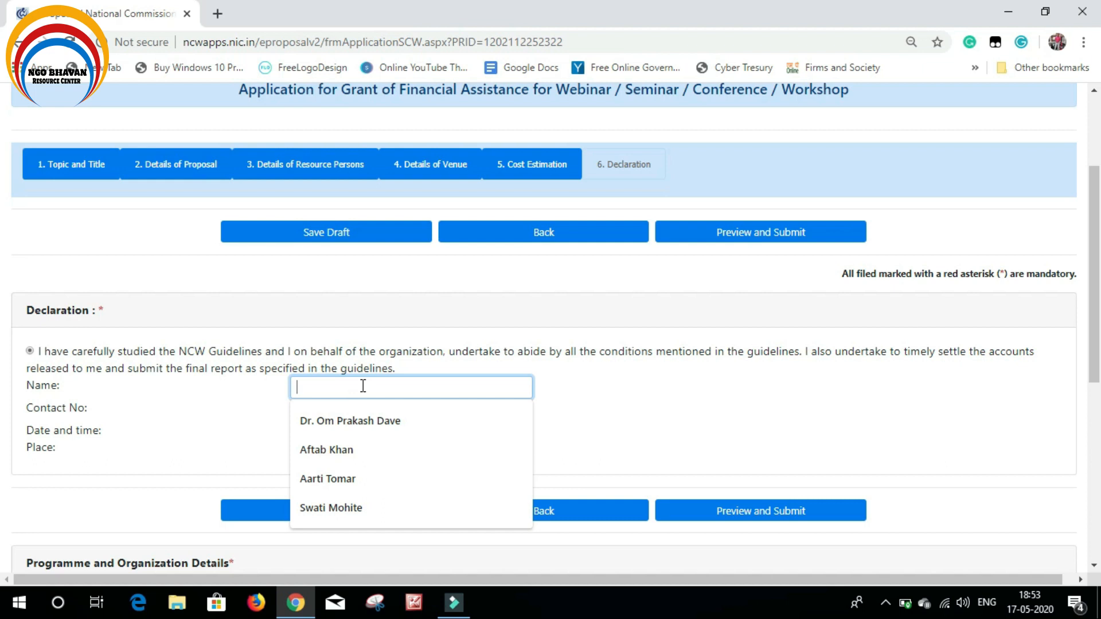
Enter the declarant's name and contact number
{"action": "left_click", "coordinate": [608, 389]}
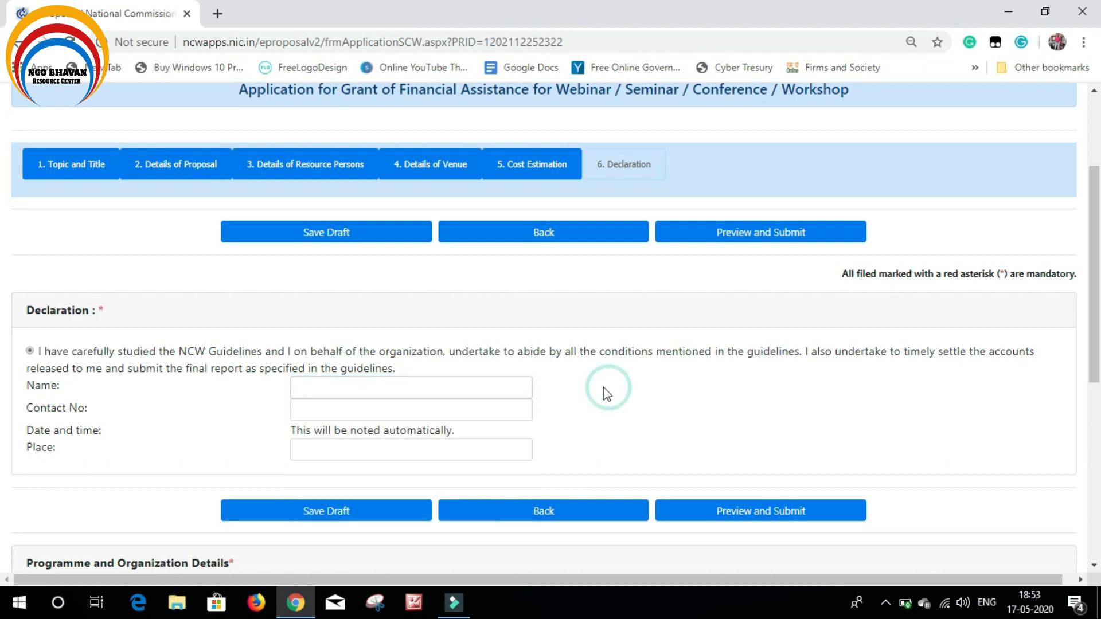
{"action": "left_click", "coordinate": [405, 389]}
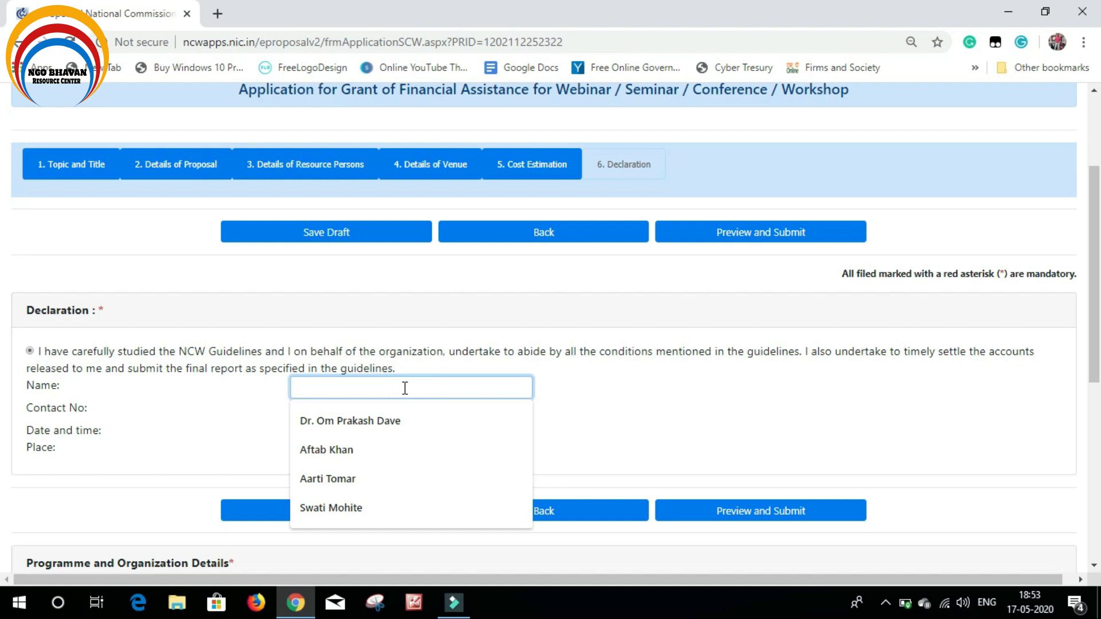
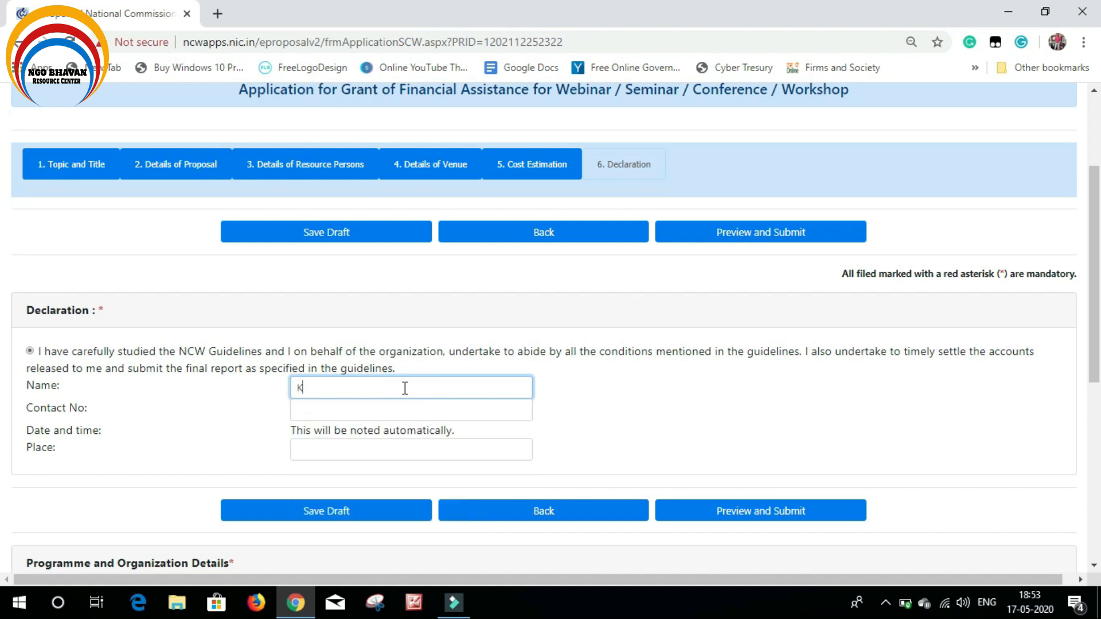
{"action": "left_click", "coordinate": [353, 408]}
{"action": "type", "text": "1"}
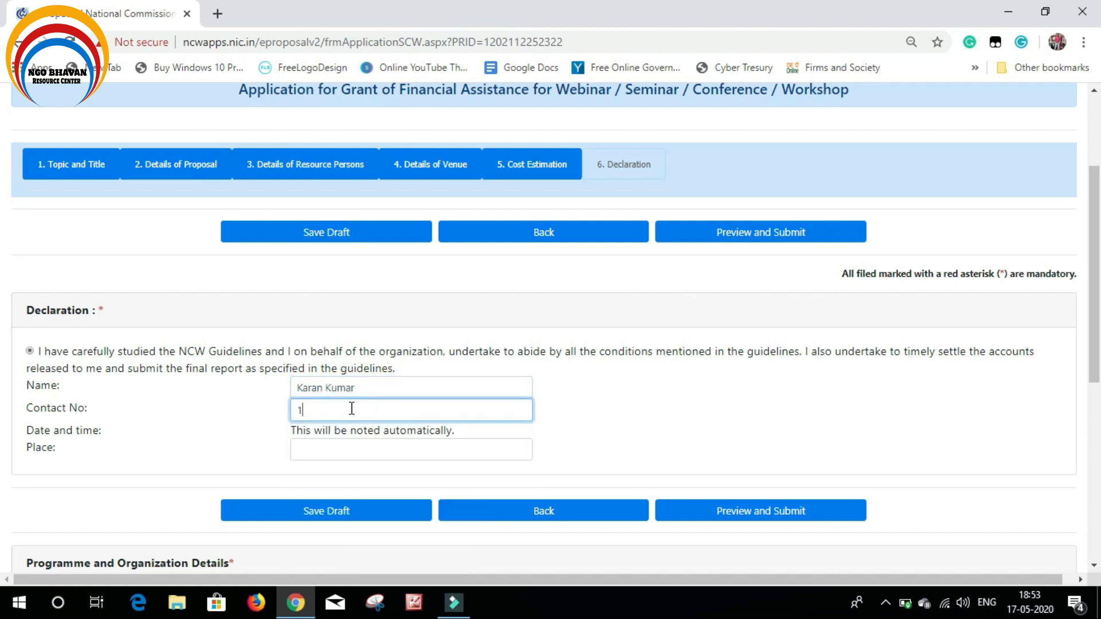
{"action": "type", "text": "234567890"}
{"action": "left_click", "coordinate": [660, 417]}
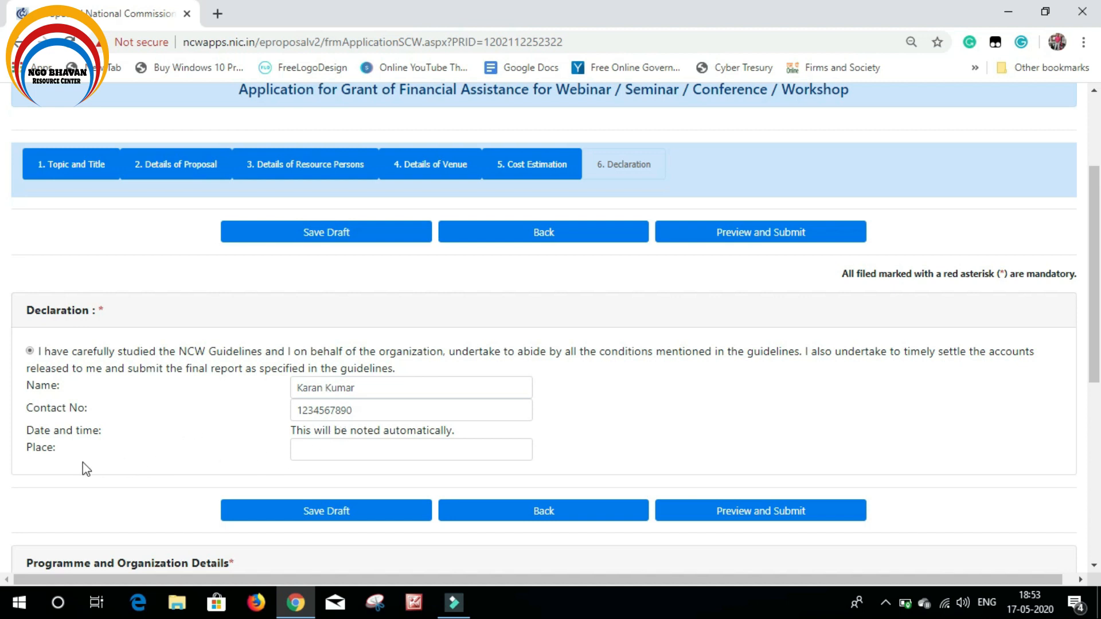
Set the declaration Place to INDORE
{"action": "left_click", "coordinate": [366, 447]}
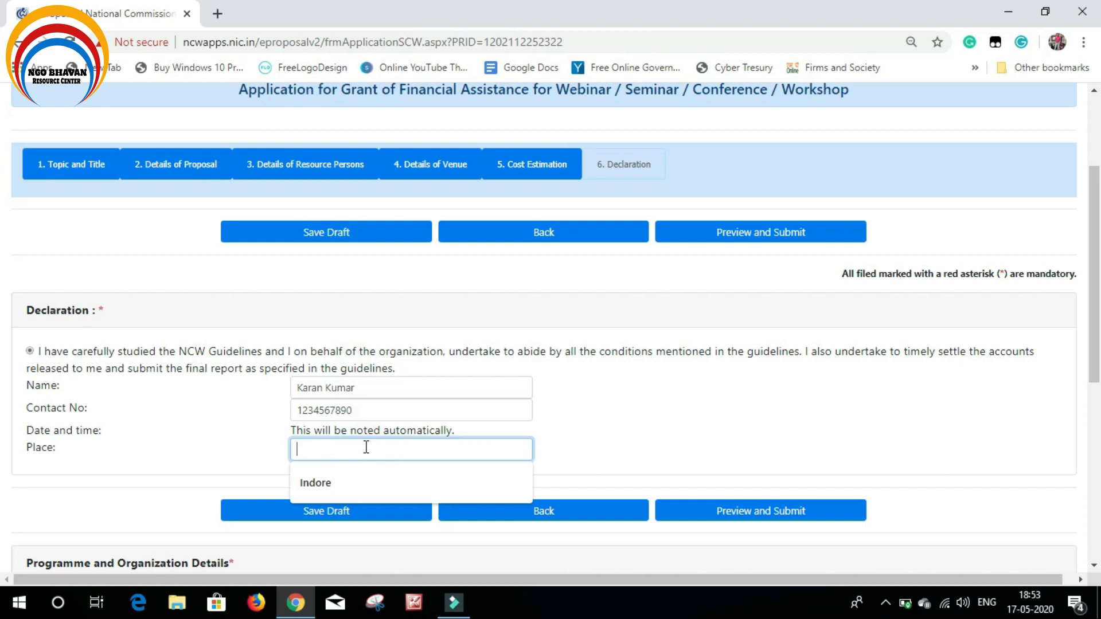
{"action": "type", "text": "Indore"}
{"action": "key", "text": "BackSpace"}
{"action": "key", "text": "BackSpace"}
{"action": "key", "text": "BackSpace"}
{"action": "key", "text": "BackSpace"}
{"action": "key", "text": "BackSpace"}
{"action": "key", "text": "BackSpace"}
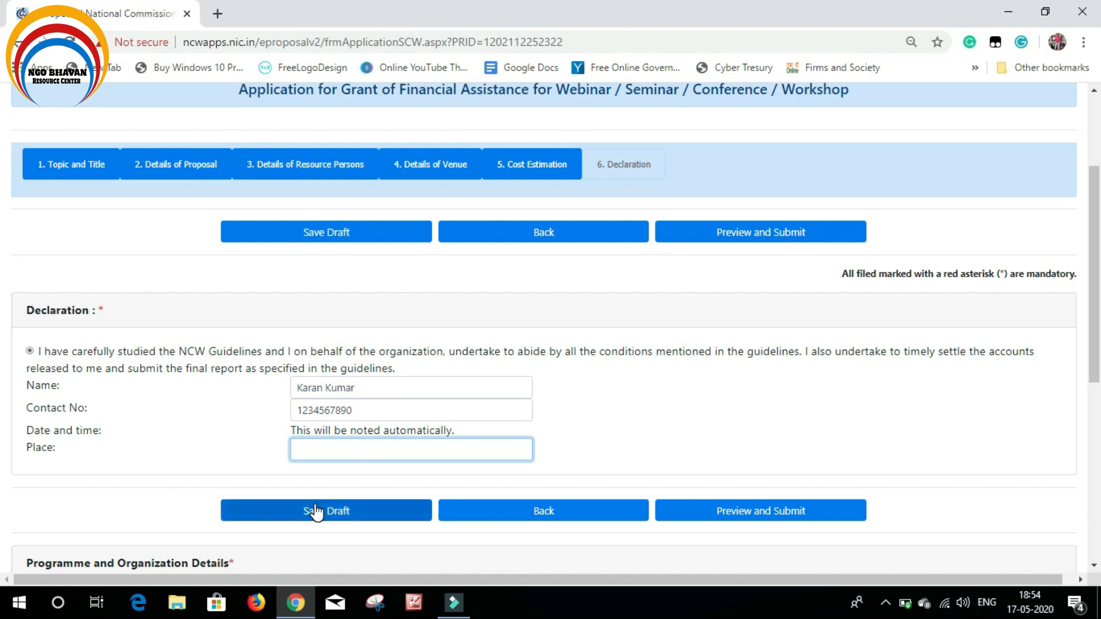
{"action": "left_click", "coordinate": [341, 457]}
{"action": "type", "text": "INDORE"}
{"action": "left_click", "coordinate": [648, 421]}
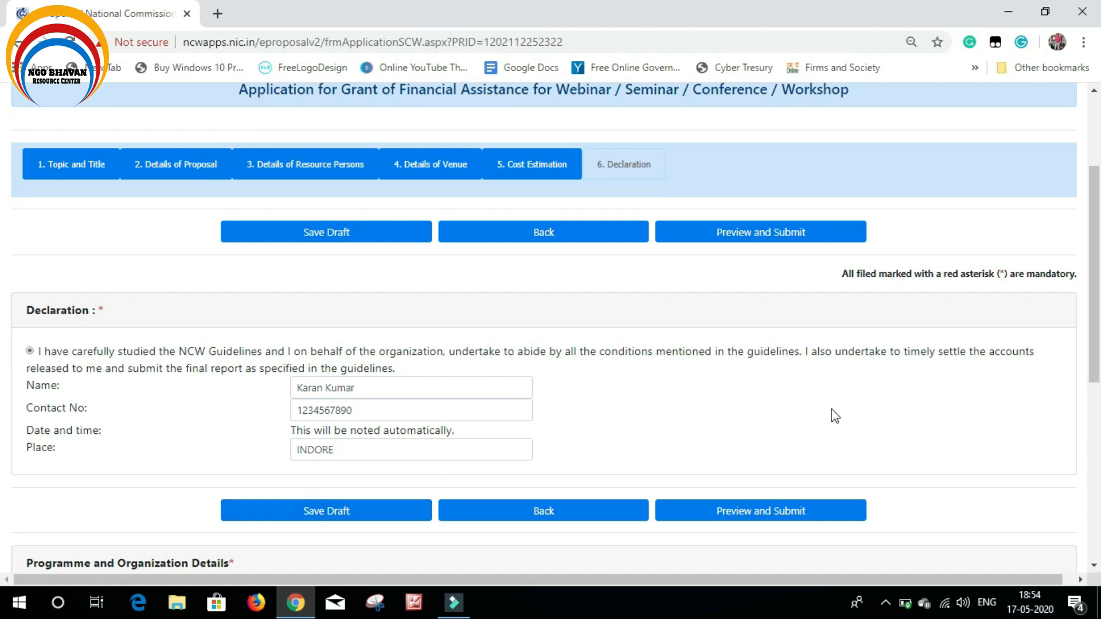
After the Invalid Page Access alert, sign back in with the saved login and security code
{"action": "left_click", "coordinate": [763, 517]}
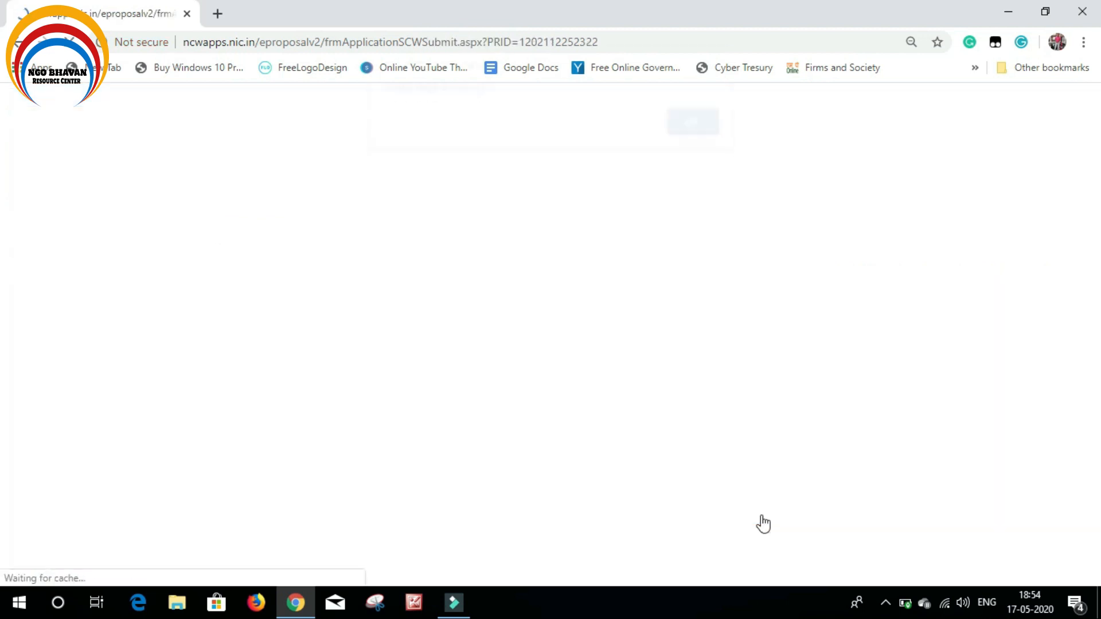
{"action": "left_click", "coordinate": [710, 132]}
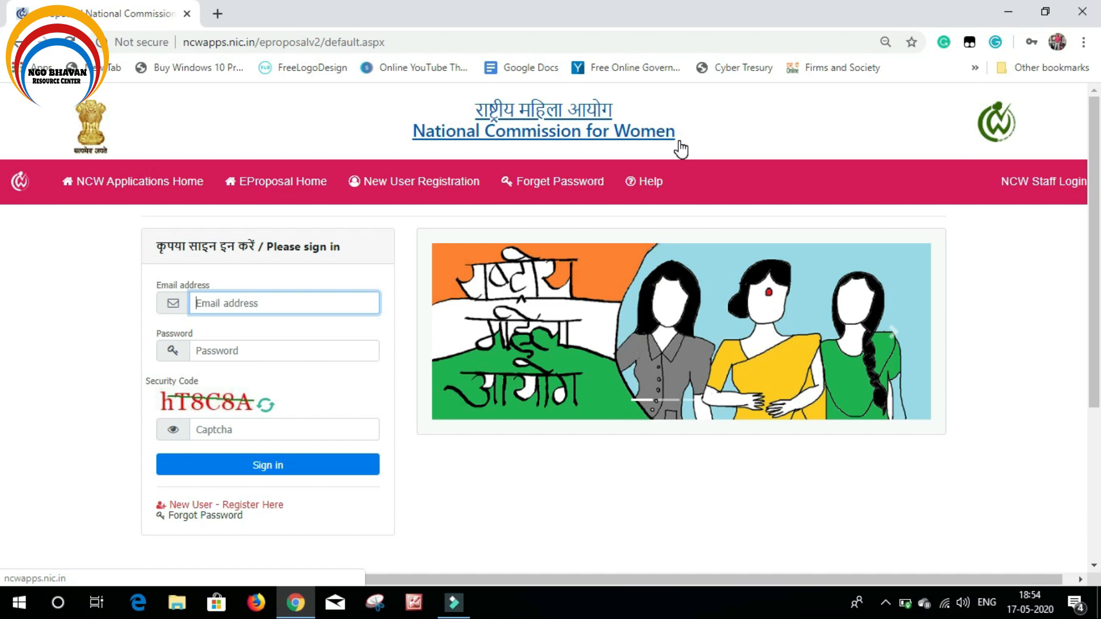
{"action": "left_click", "coordinate": [270, 303]}
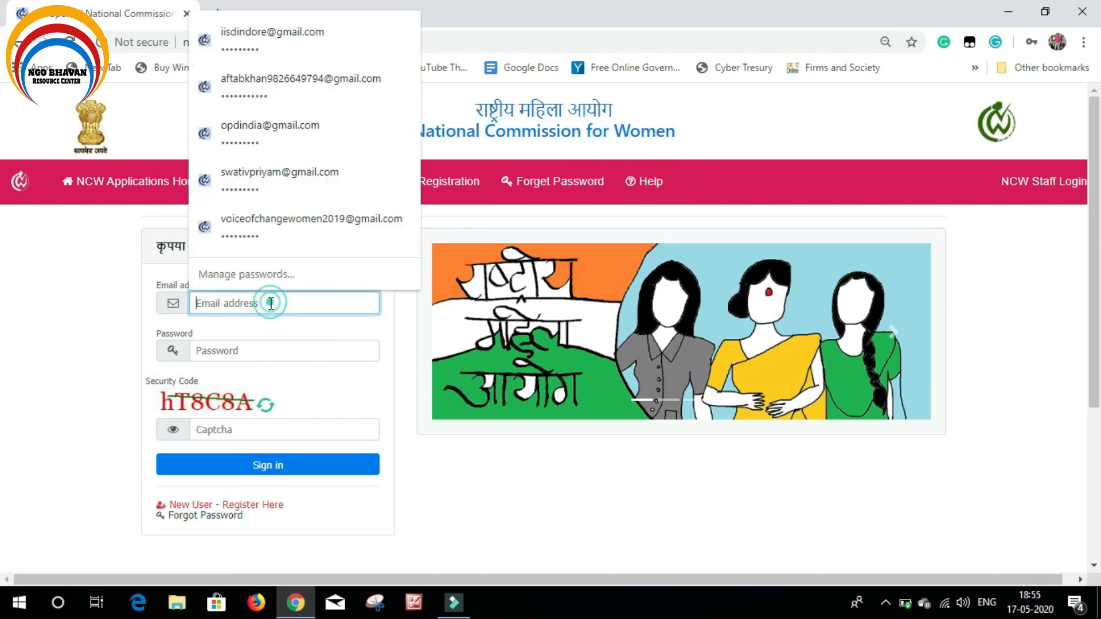
{"action": "left_click", "coordinate": [275, 46]}
{"action": "left_click", "coordinate": [250, 428]}
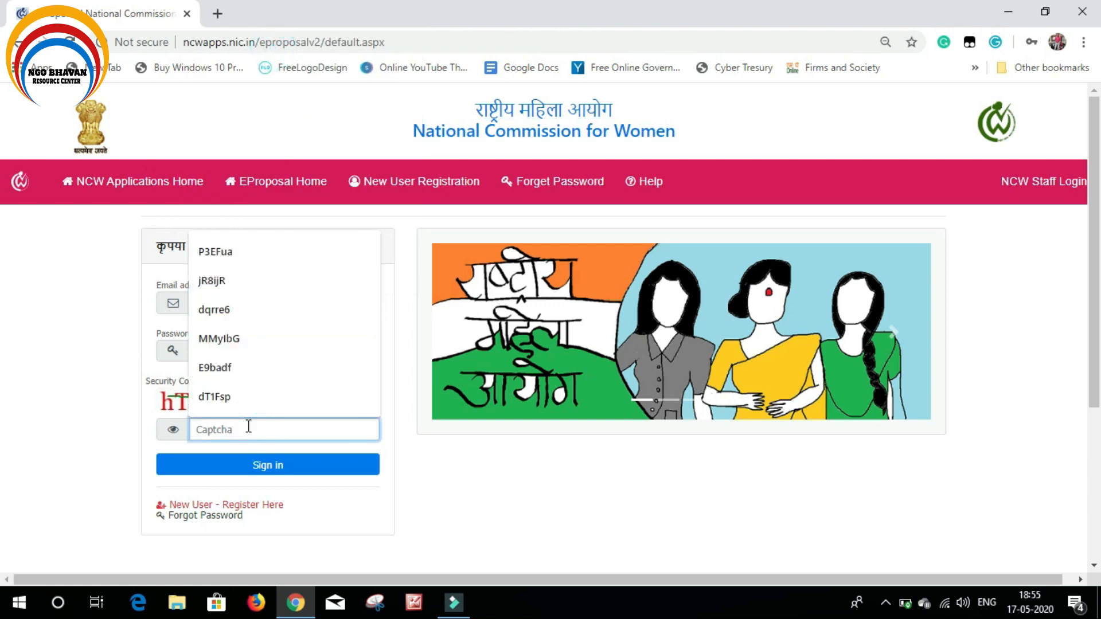
{"action": "type", "text": "hT"}
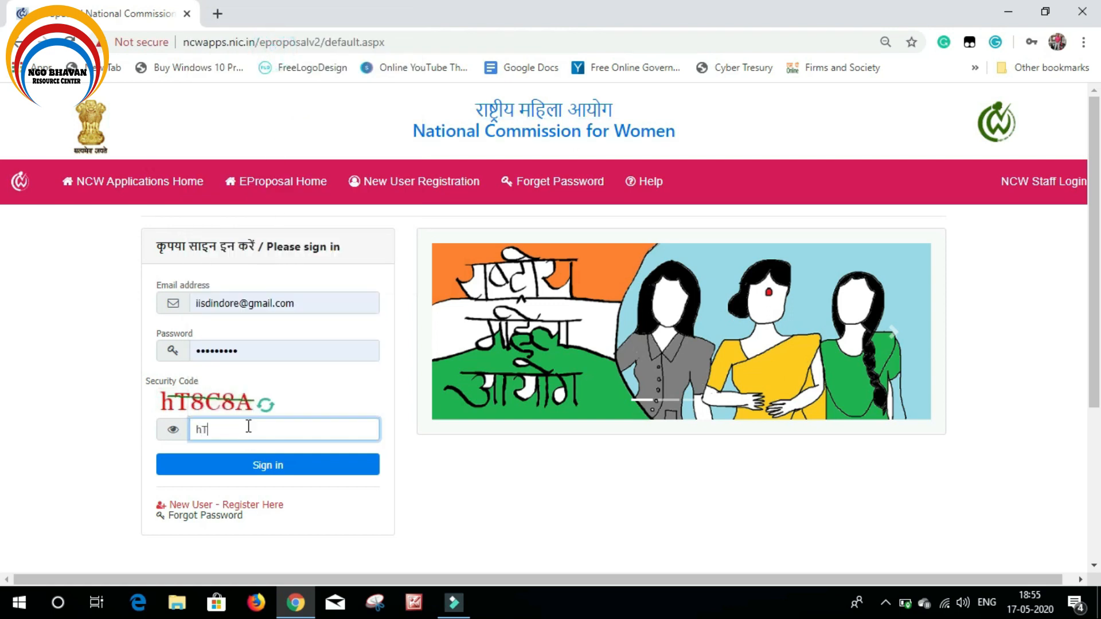
{"action": "key", "text": "BackSpace"}
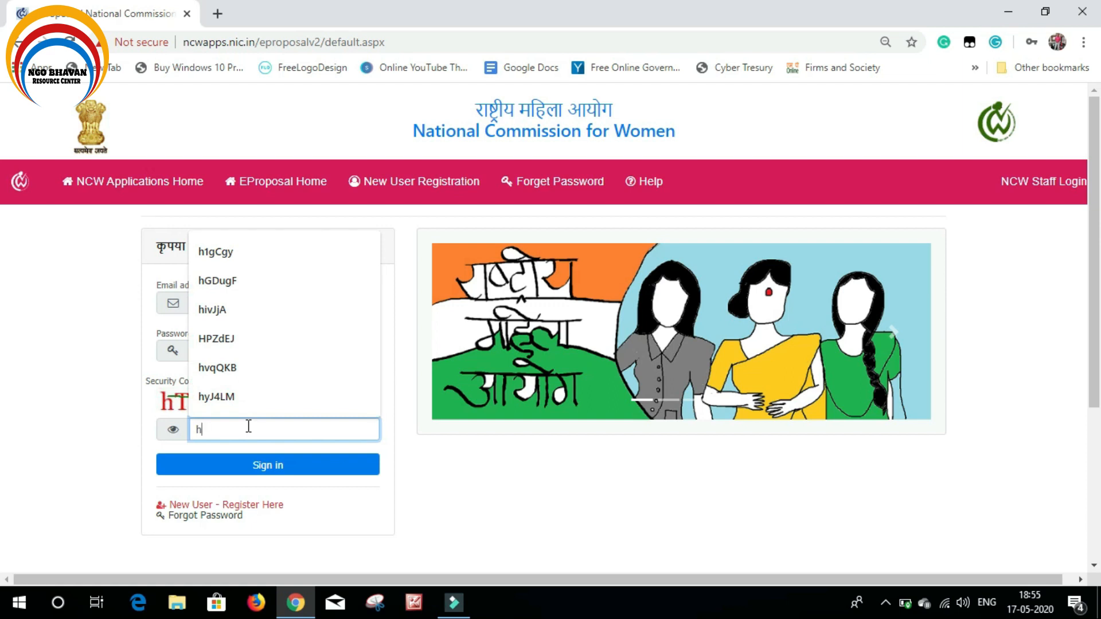
{"action": "type", "text": "T8C"}
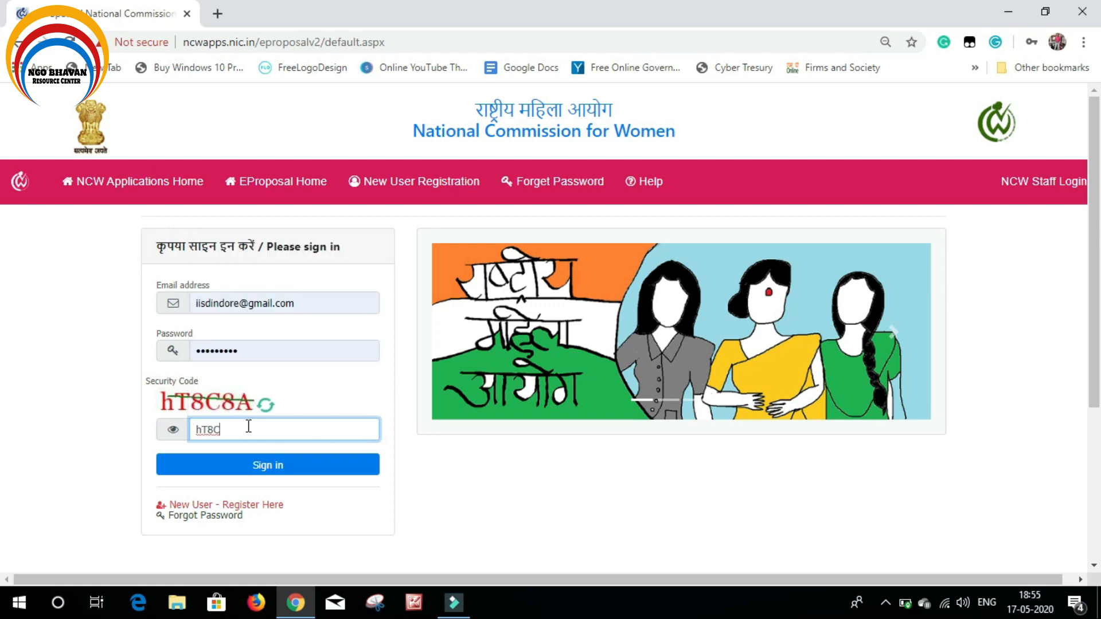
{"action": "type", "text": "8A"}
{"action": "left_click", "coordinate": [249, 465]}
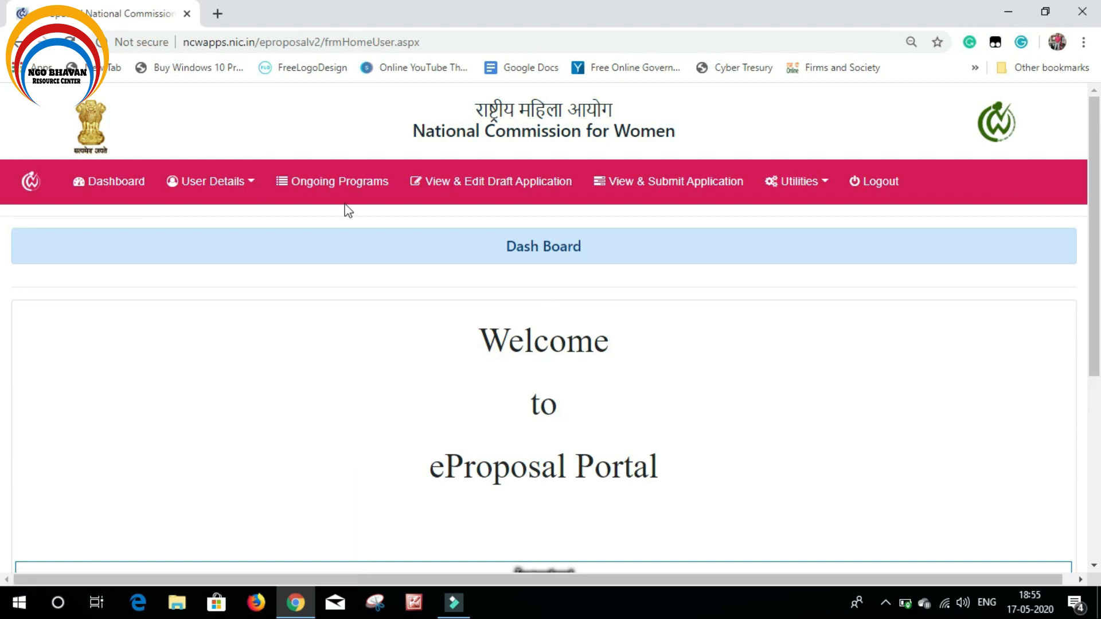
Reopen the draft Seminar / Workshop / Conference application from Ongoing Programs at its Declaration tab
{"action": "left_click", "coordinate": [319, 189]}
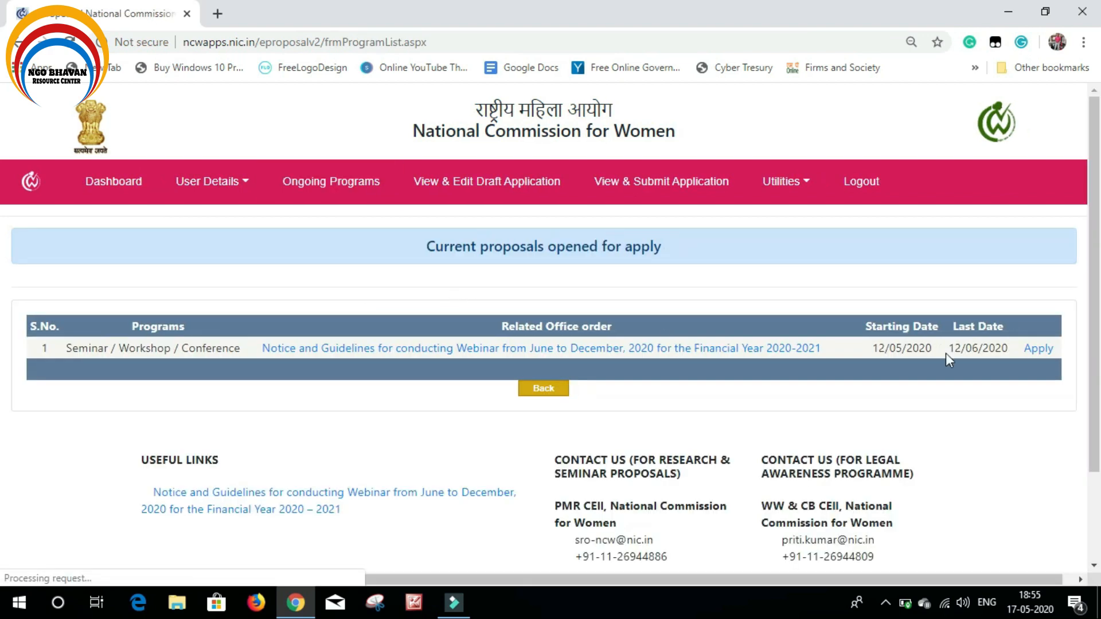
{"action": "left_click", "coordinate": [1040, 351]}
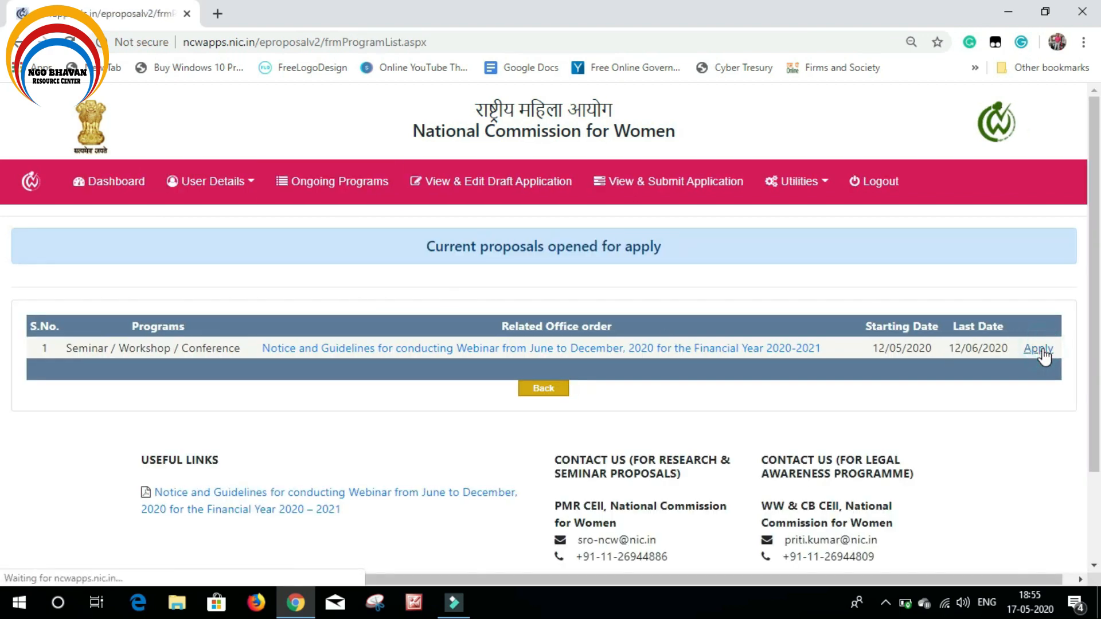
{"action": "left_click", "coordinate": [702, 139]}
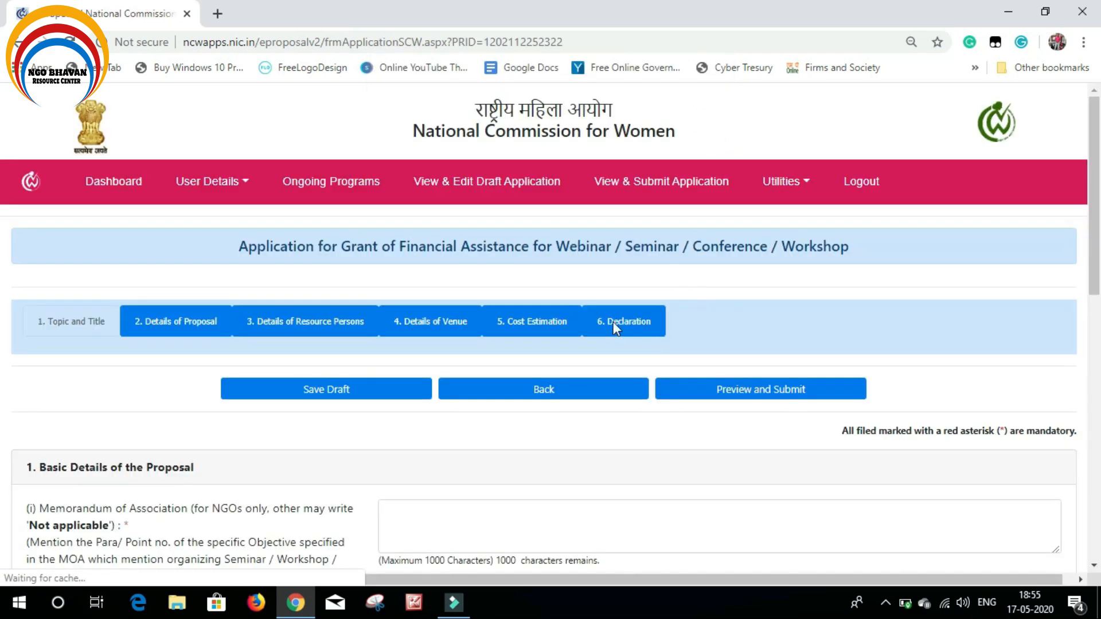
{"action": "left_click", "coordinate": [613, 322]}
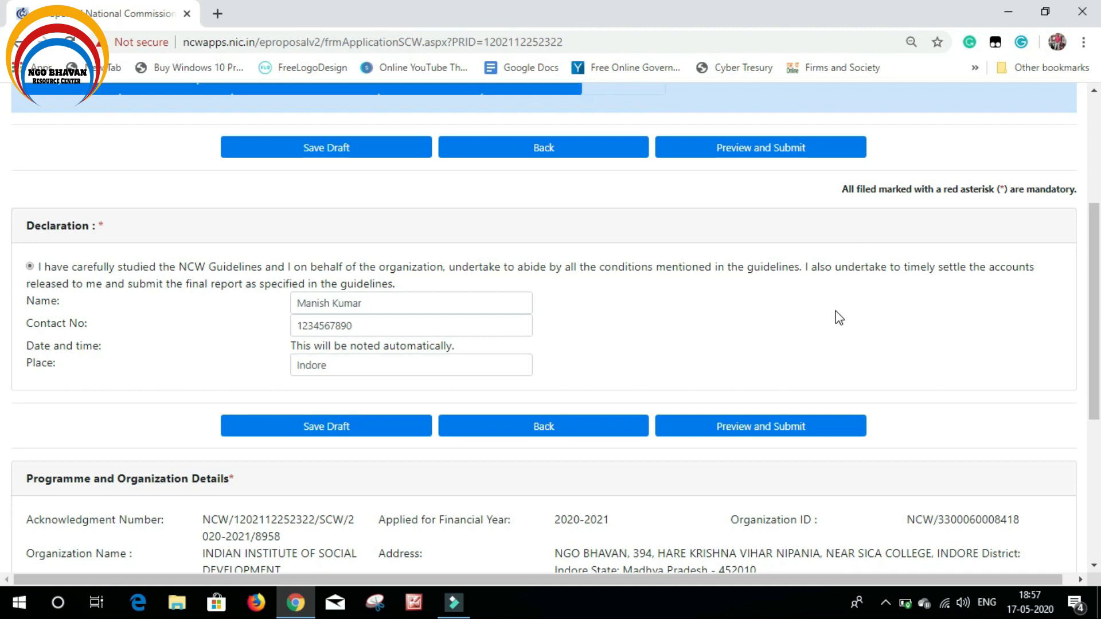
{"action": "scroll", "coordinate": [803, 320], "scroll_direction": "up", "scroll_amount": 1}
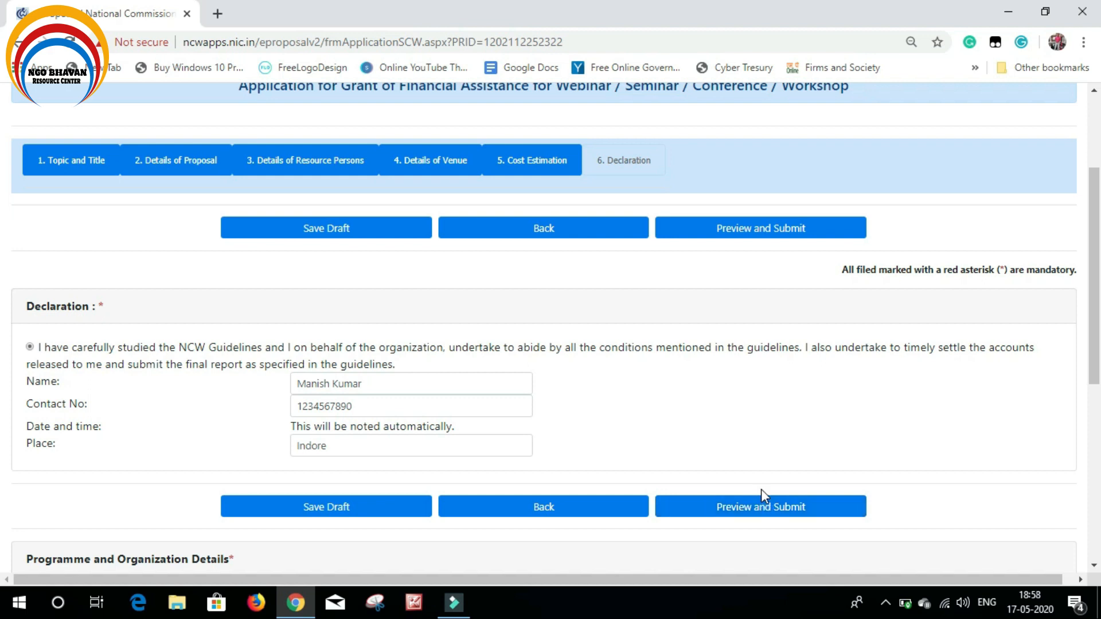
{"action": "scroll", "coordinate": [744, 437], "scroll_direction": "up", "scroll_amount": 2}
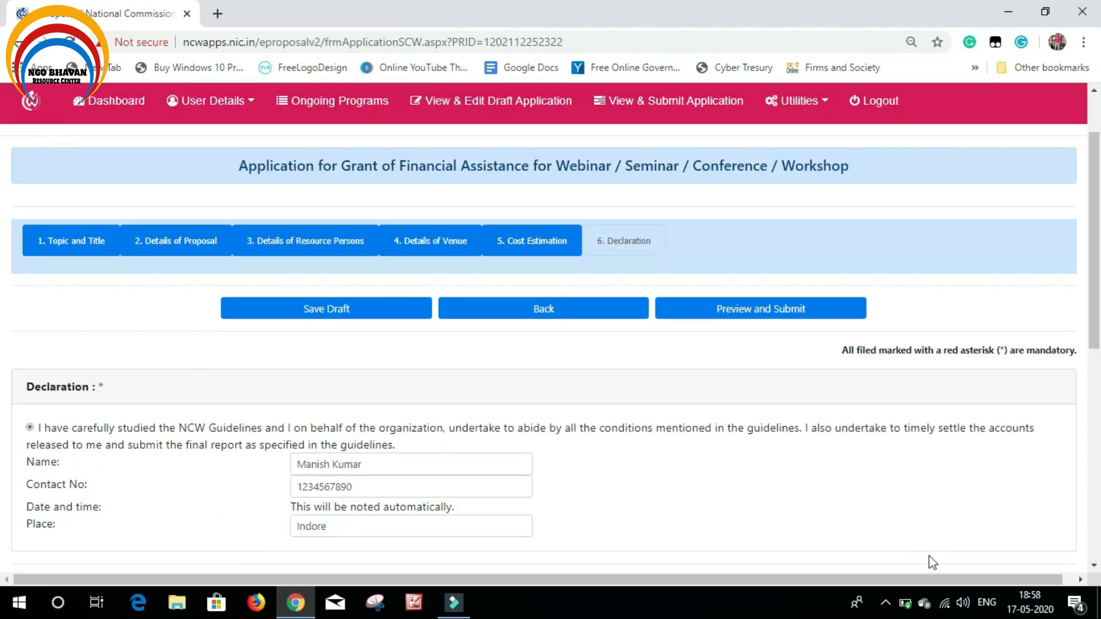